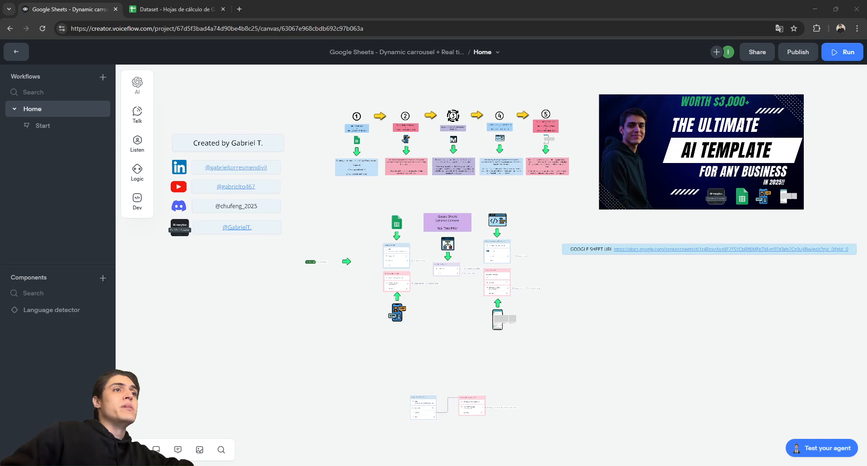
Step: Examine the Home workflow's Google Sheet data, Conversational prompt, Conditional Prompt, filter and carousel blocks
scroll(384, 237, "up", 5)
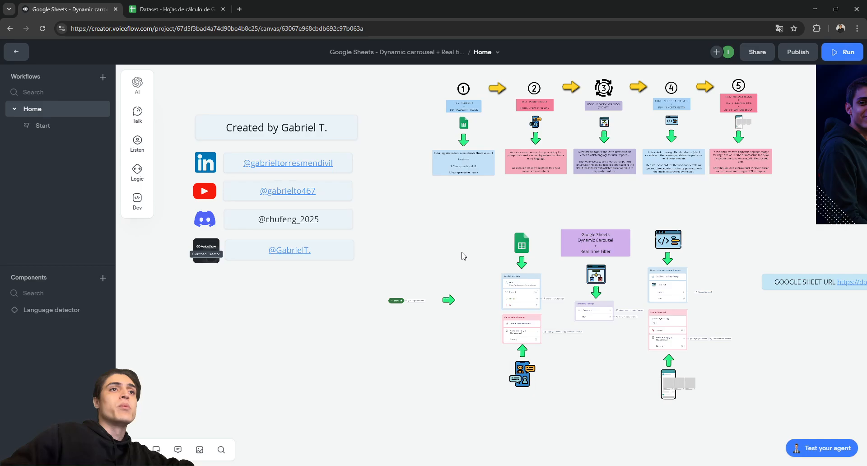
scroll(630, 286, "up", 3)
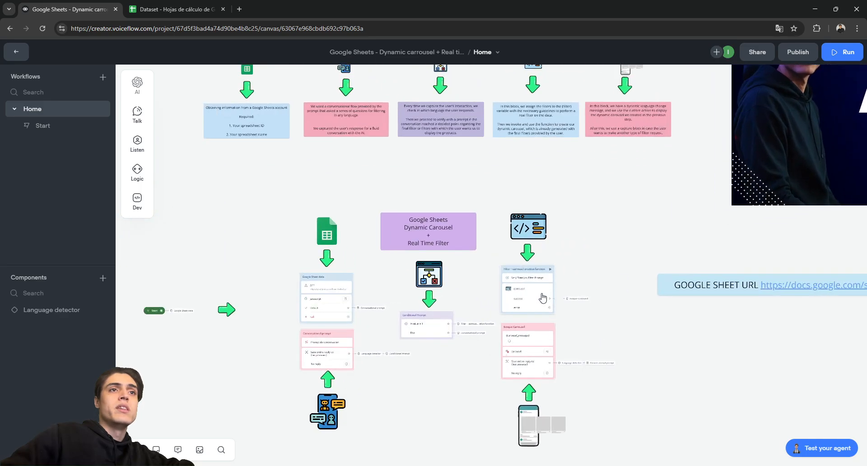
scroll(545, 299, "up", 5)
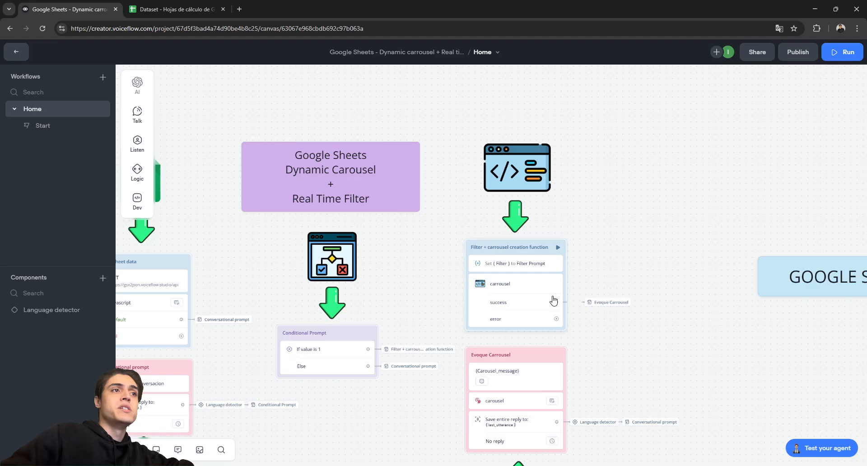
scroll(499, 279, "down", 5)
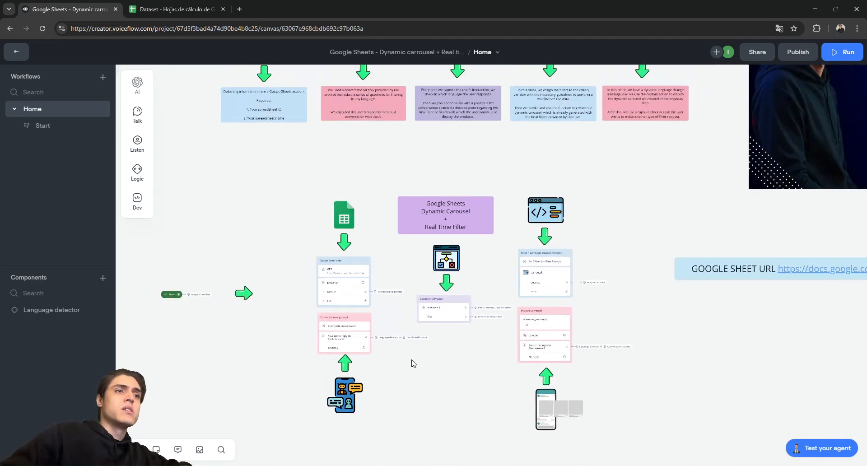
scroll(412, 361, "up", 5)
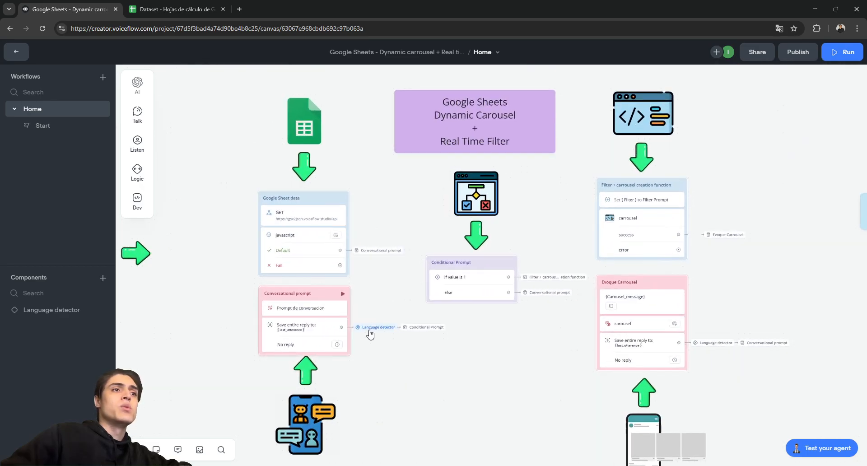
Step: Open the Language detector component linked to the Conversational prompt block and examine its conditionals and per-language blocks
mouse_move(369, 334)
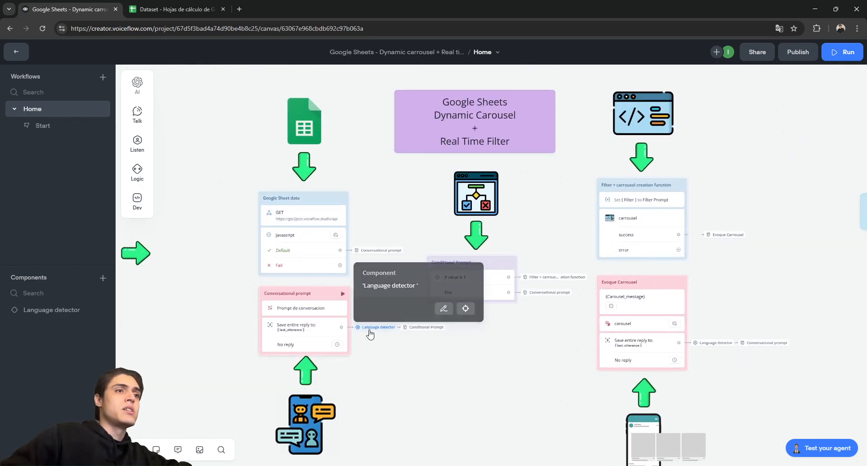
left_click(462, 309)
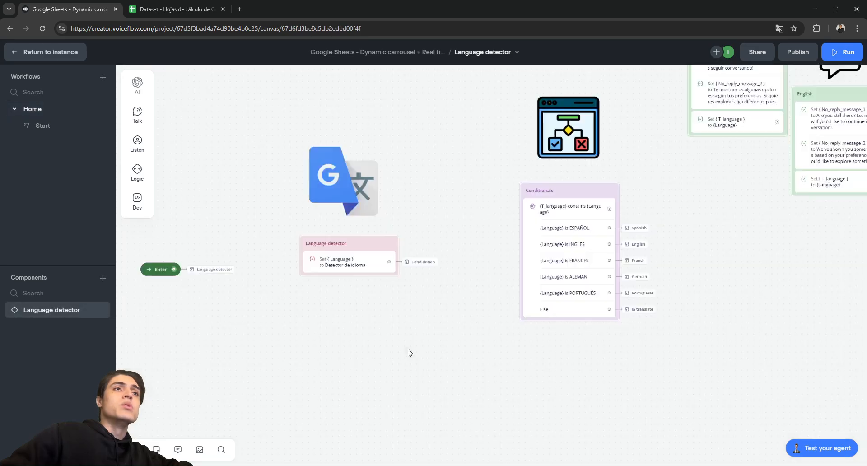
scroll(748, 248, "down", 3)
left_click_drag(672, 267, 270, 268)
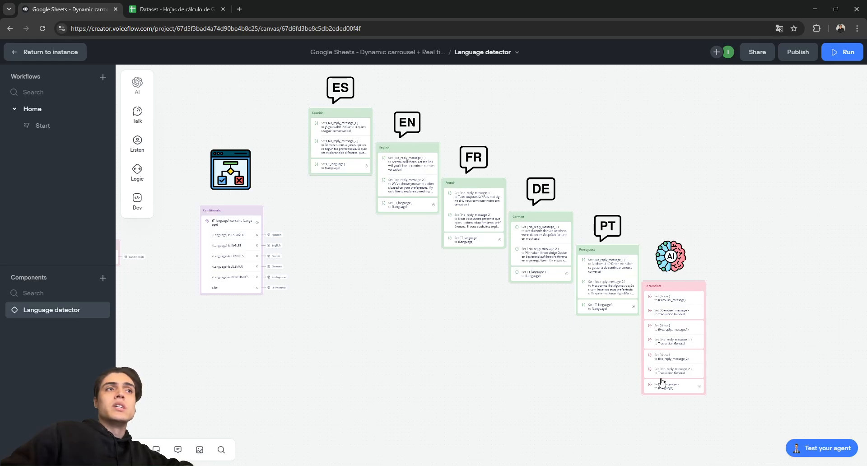
left_click_drag(395, 323, 491, 317)
scroll(534, 325, "down", 3)
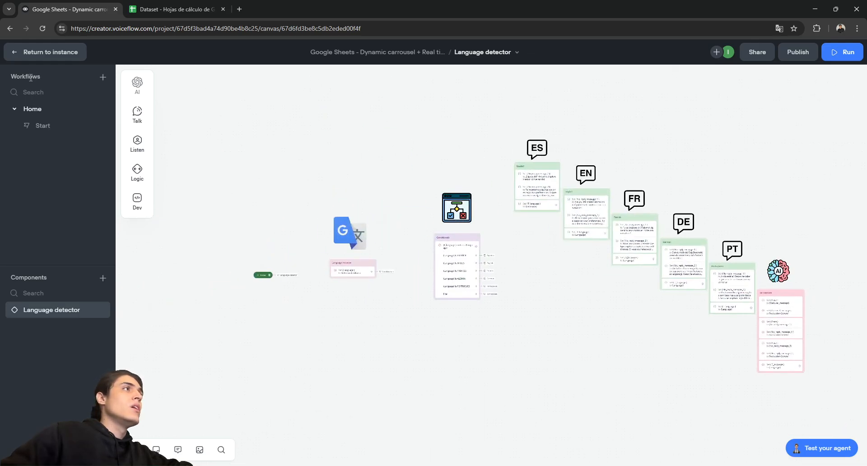
Step: Return to the Home workflow and examine the creator credits and the five numbered explanation notes above the flow
left_click(32, 59)
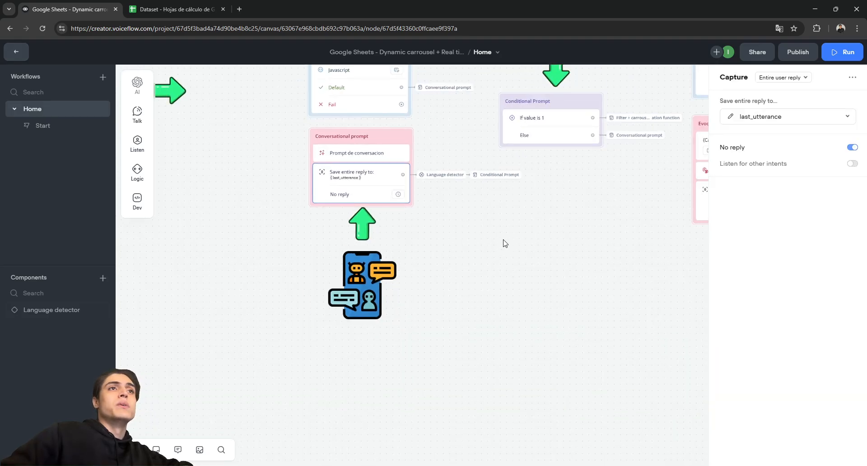
left_click_drag(517, 270, 490, 332)
scroll(519, 296, "down", 2)
left_click_drag(445, 189, 485, 304)
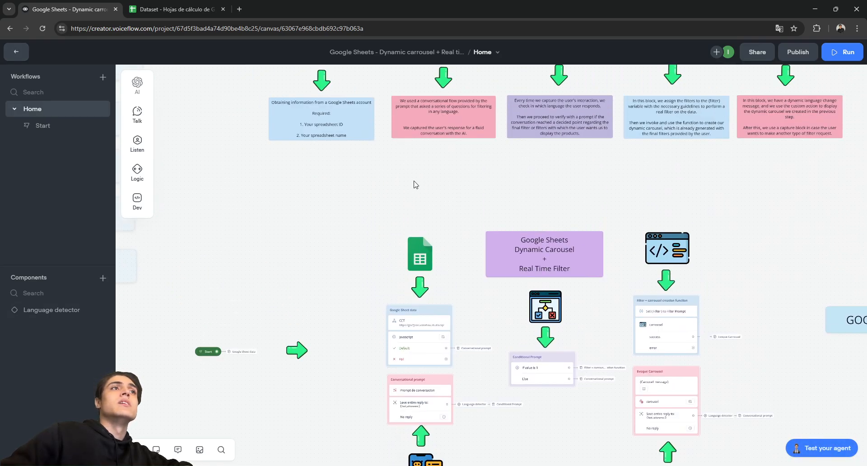
scroll(415, 184, "down", 2)
left_click_drag(412, 187, 452, 284)
left_click_drag(353, 285, 521, 262)
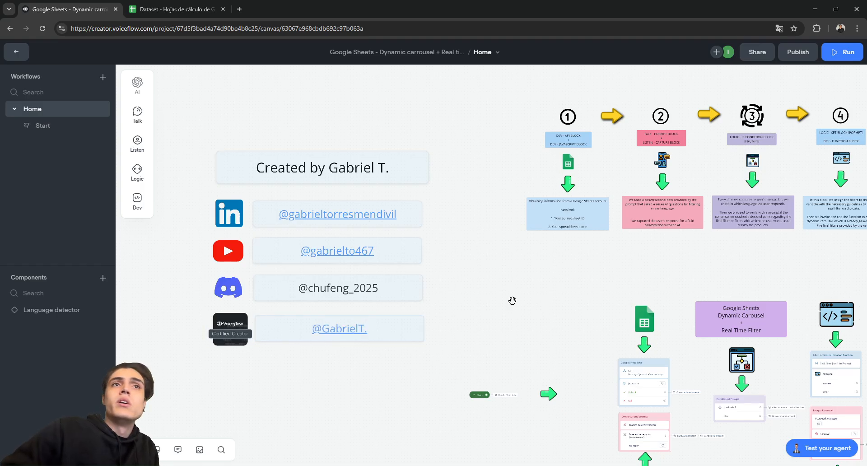
left_click_drag(512, 301, 268, 310)
left_click_drag(443, 287, 382, 306)
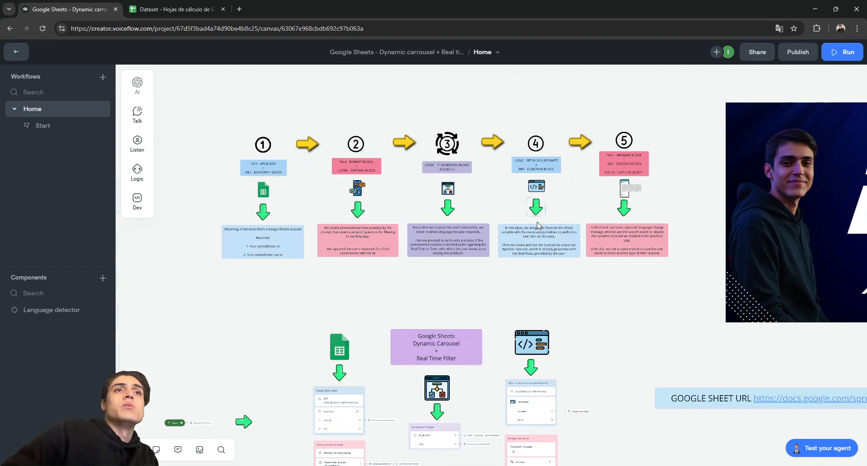
scroll(596, 337, "down", 3)
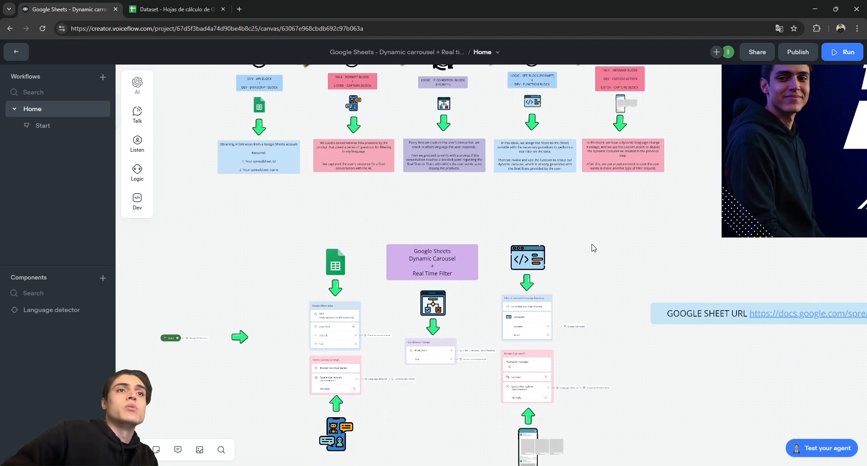
scroll(340, 244, "up", 5)
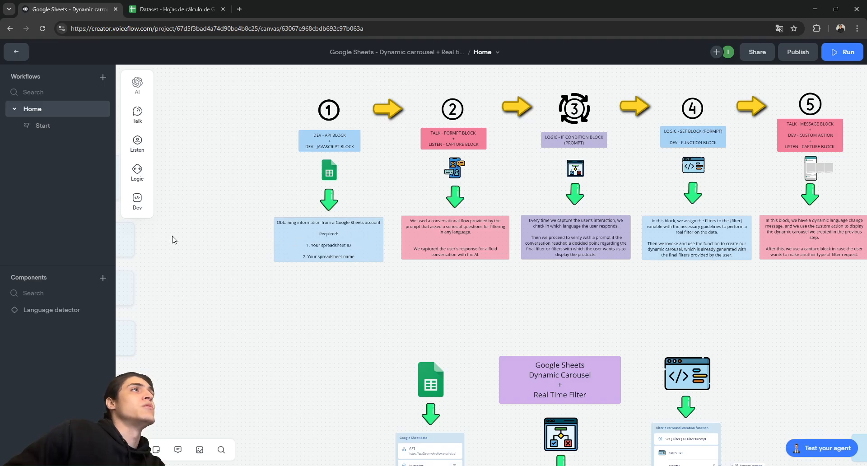
Step: Switch to the Dataset spreadsheet in Google Sheets and review the car table's name, content, price and image columns
left_click(157, 5)
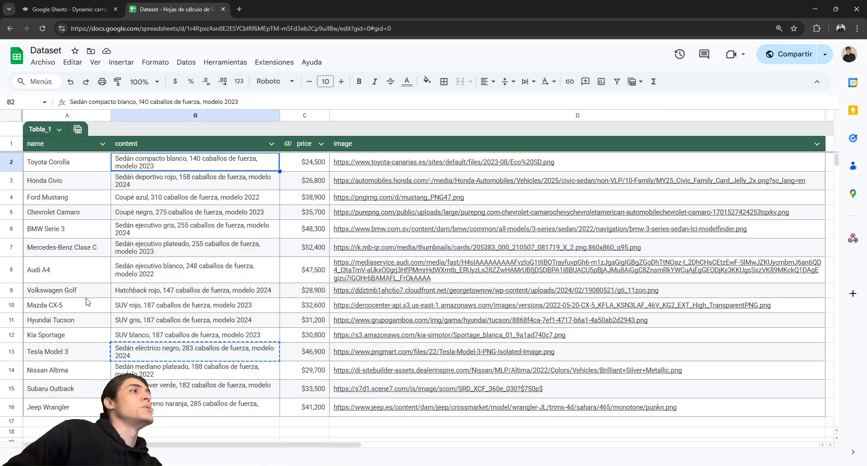
left_click(73, 172)
left_click_drag(72, 170, 424, 416)
left_click(354, 436)
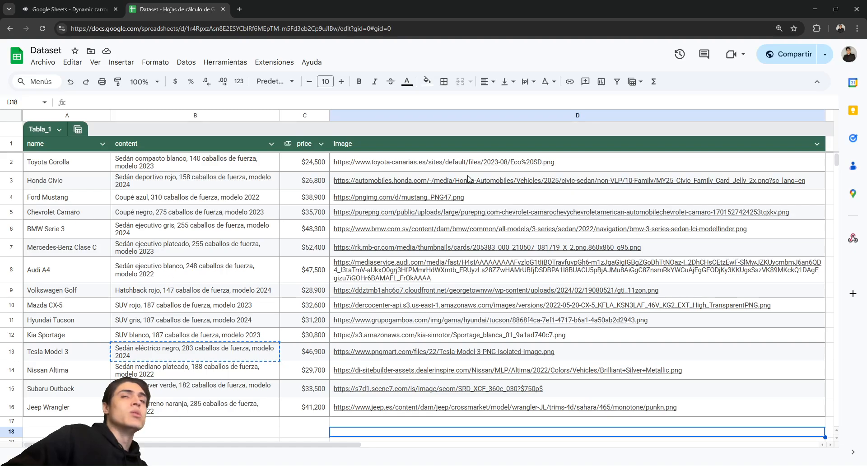
left_click_drag(627, 165, 621, 404)
left_click(600, 433)
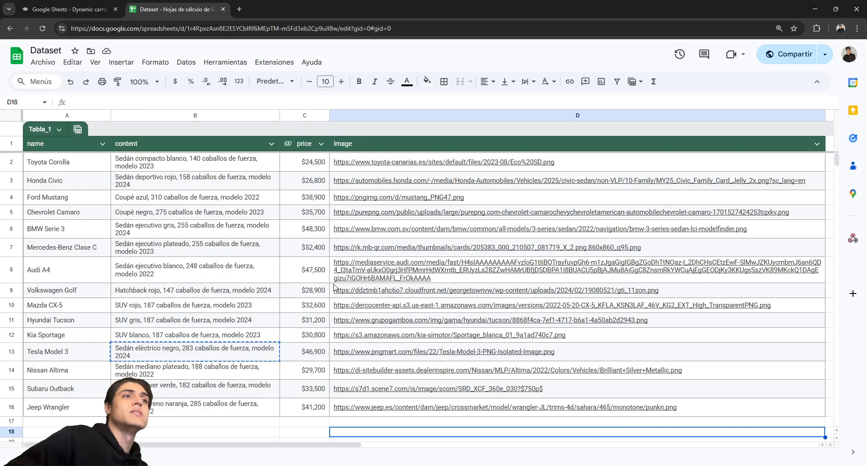
Step: Switch back to Voiceflow and examine the Home workflow blocks and the first note on the Google Sheets requirements
left_click(68, 9)
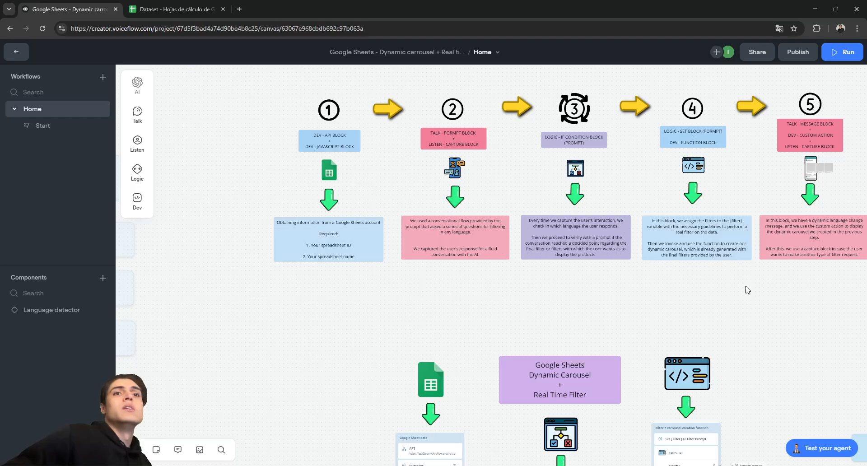
left_click_drag(747, 290, 484, 221)
left_click_drag(509, 398, 570, 314)
scroll(484, 302, "up", 1)
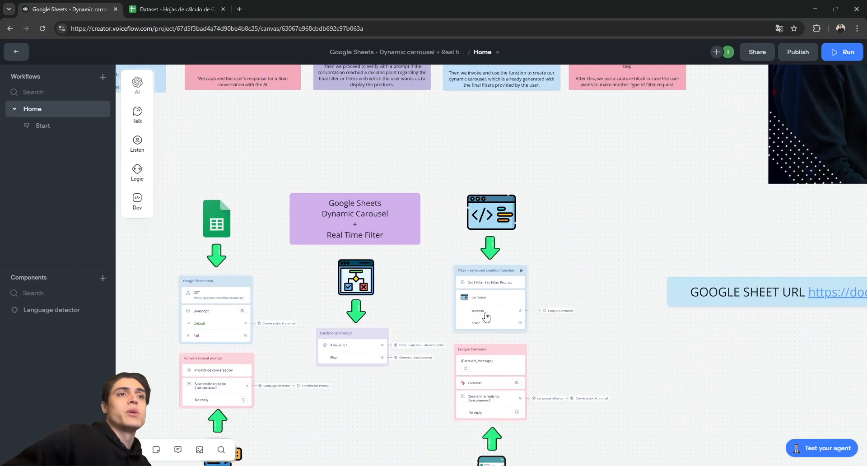
scroll(486, 318, "down", 3)
left_click_drag(446, 199, 484, 251)
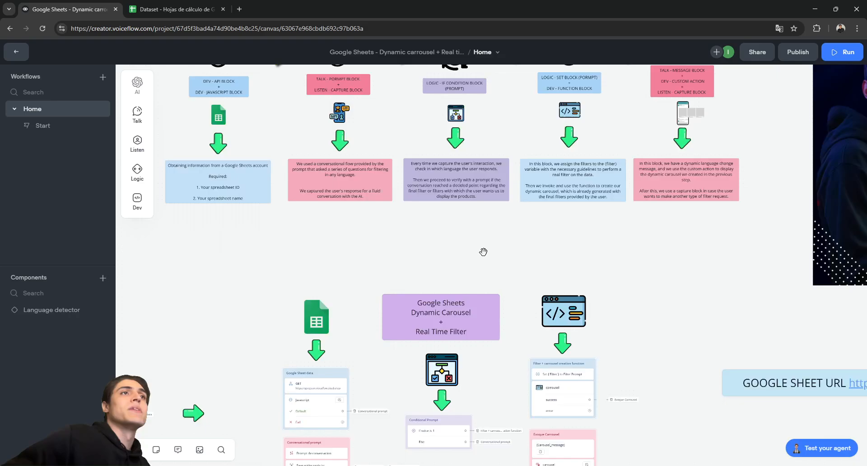
left_click_drag(421, 281, 483, 312)
scroll(271, 256, "up", 3)
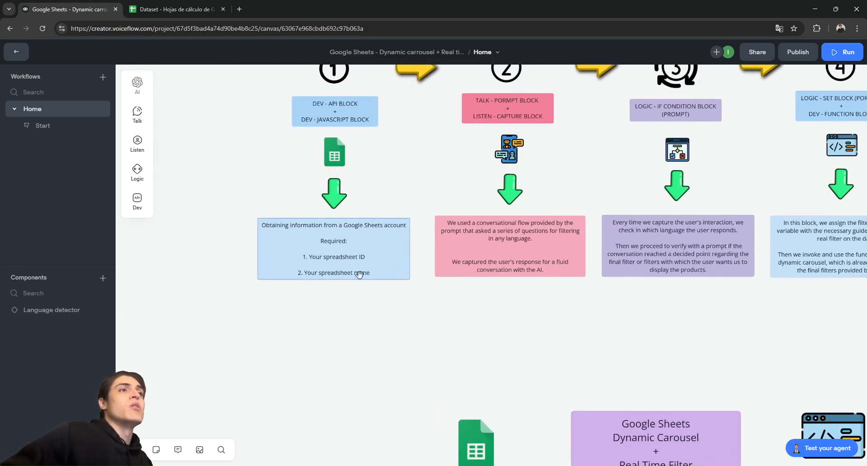
Step: Check the Dataset spreadsheet against the Voiceflow step 1 note requiring the spreadsheet ID and spreadsheet name
left_click(196, 9)
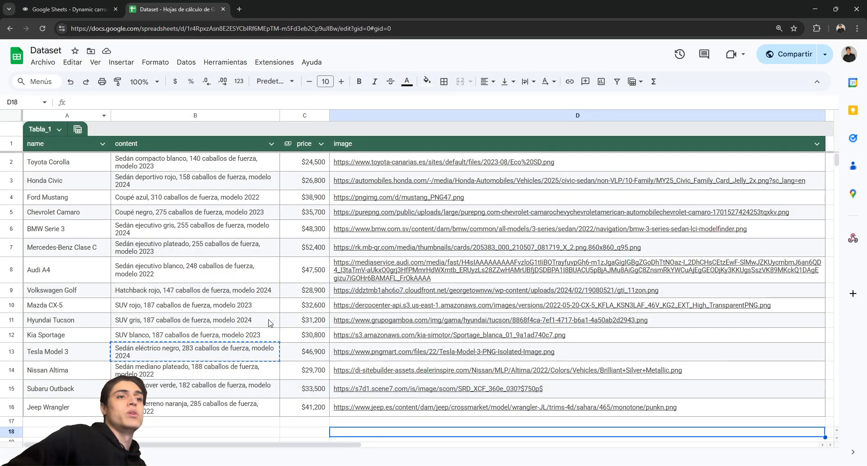
key("Up")
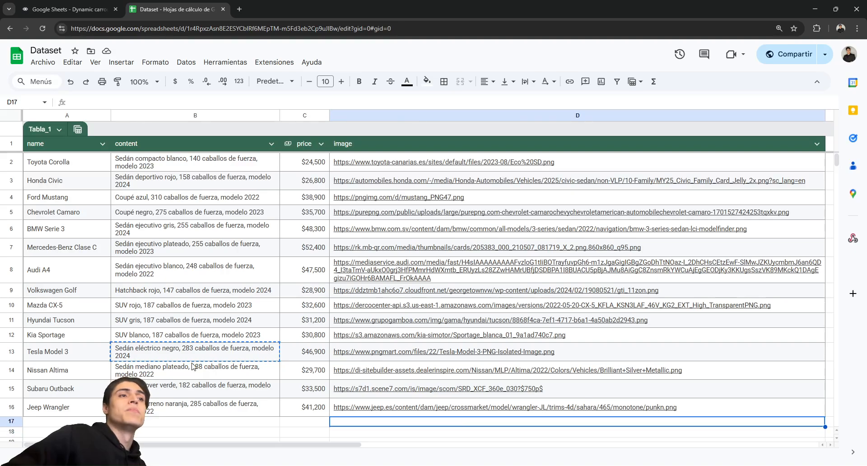
left_click(52, 6)
left_click_drag(206, 180, 199, 228)
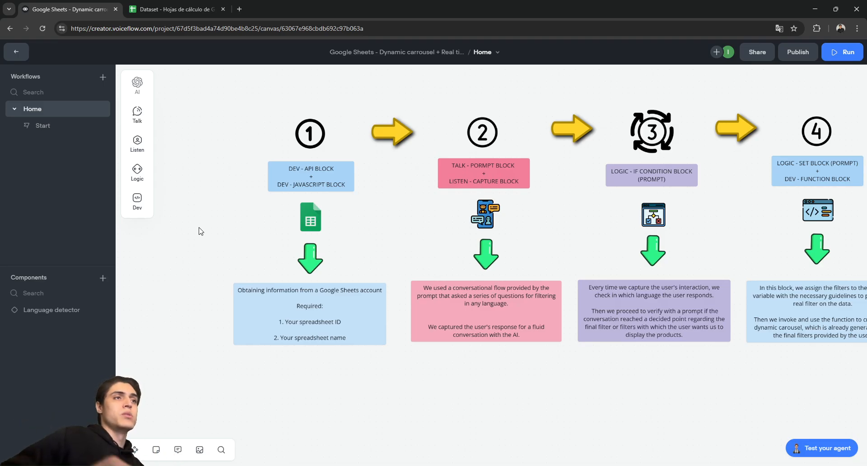
scroll(333, 394, "down", 5)
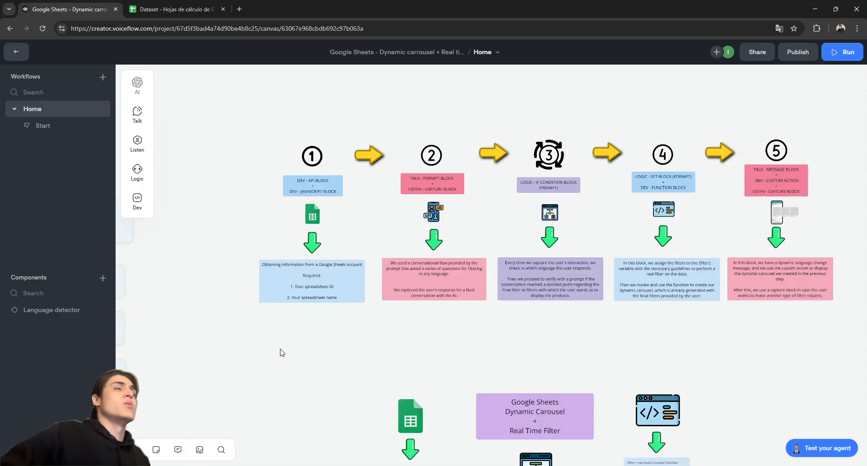
key("ctrl+Tab")
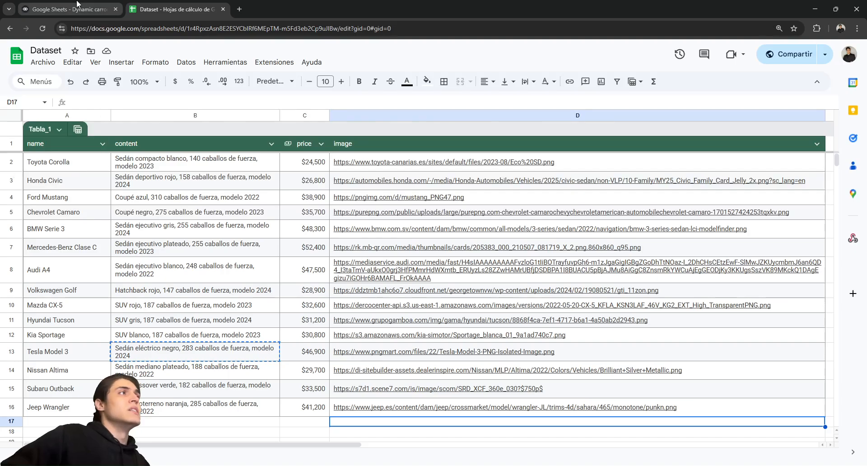
key("ctrl+shift+Tab")
scroll(441, 206, "up", 5)
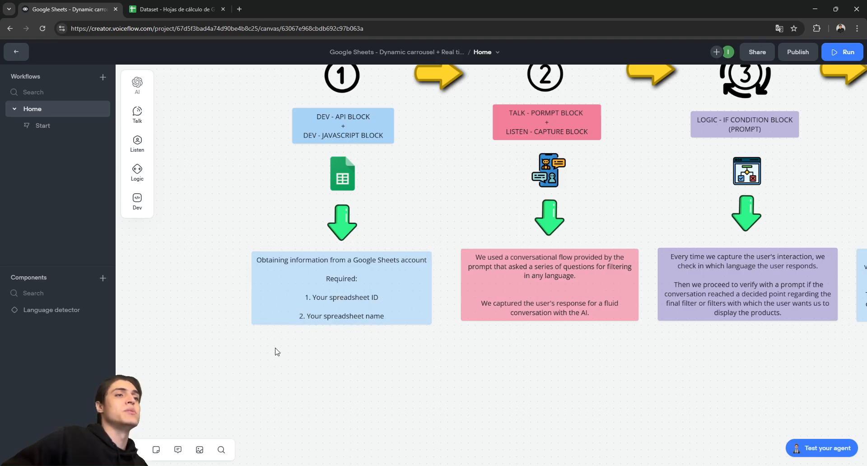
Step: Switch to the Dataset spreadsheet and select only the spreadsheet ID between "/d/" and "/edit" in its URL
left_click(172, 9)
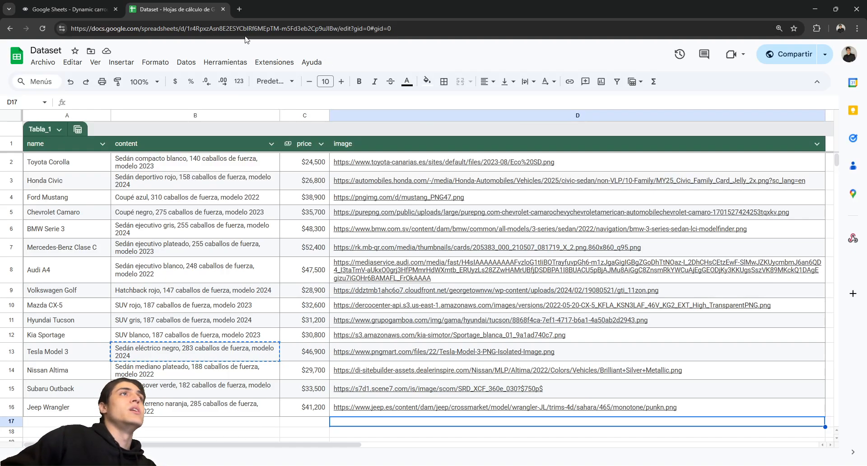
left_click(187, 28)
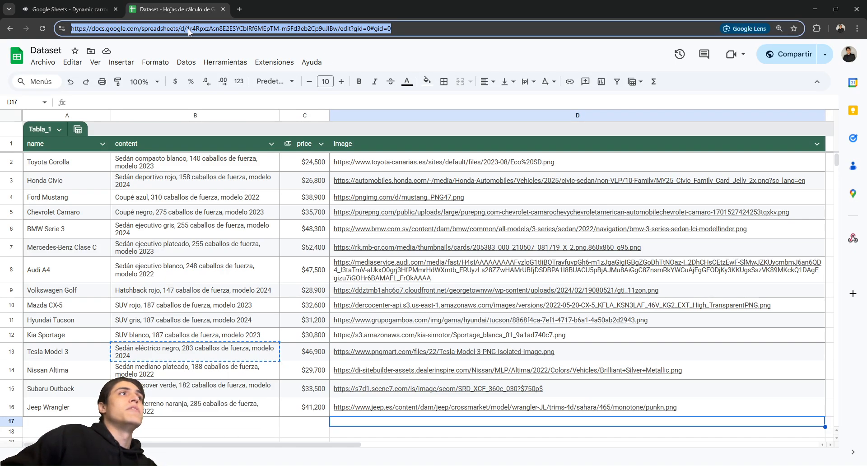
left_click(186, 28)
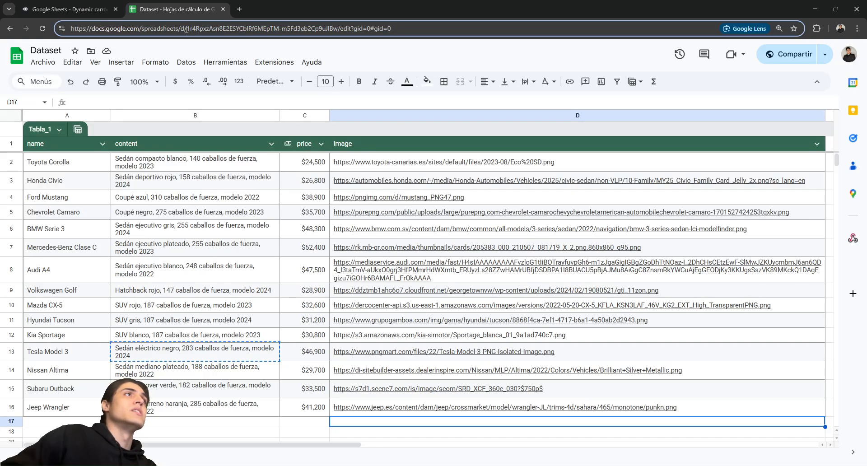
left_click_drag(189, 29, 338, 29)
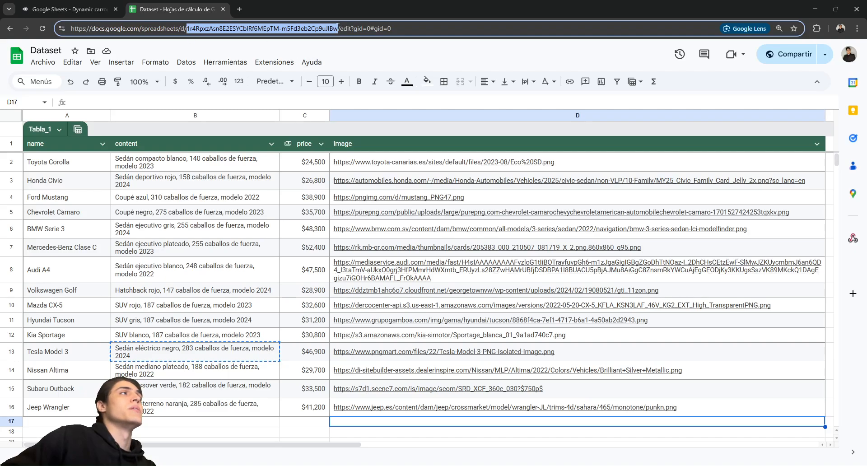
Step: Switch back to Voiceflow and examine the GOOGLE SHEET URL note beneath the template banner on the Home canvas
left_click(68, 9)
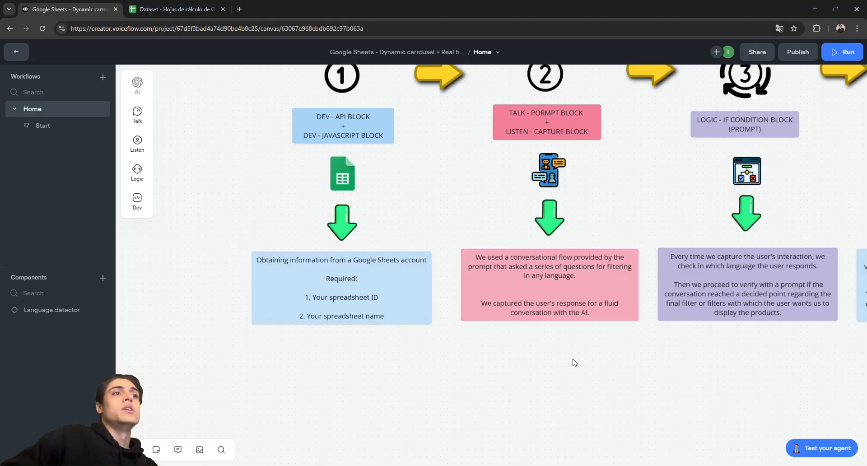
left_click_drag(575, 363, 557, 348)
scroll(562, 350, "down", 5)
left_click_drag(725, 365, 382, 261)
left_click_drag(574, 356, 506, 350)
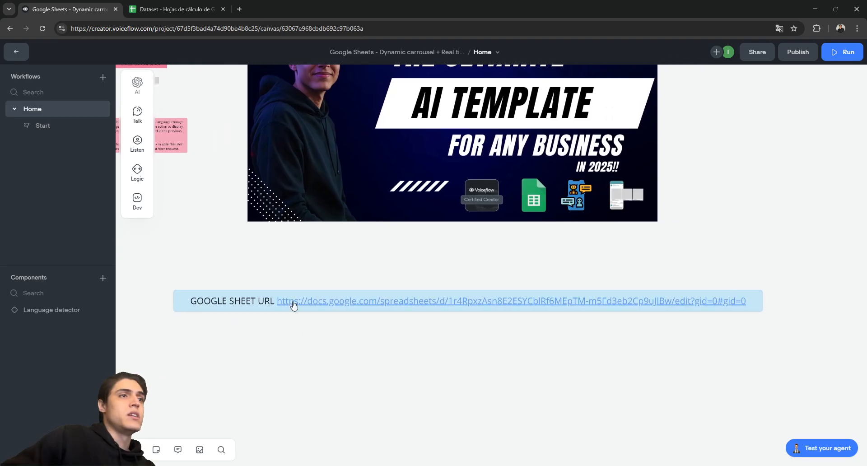
scroll(395, 327, "up", 4)
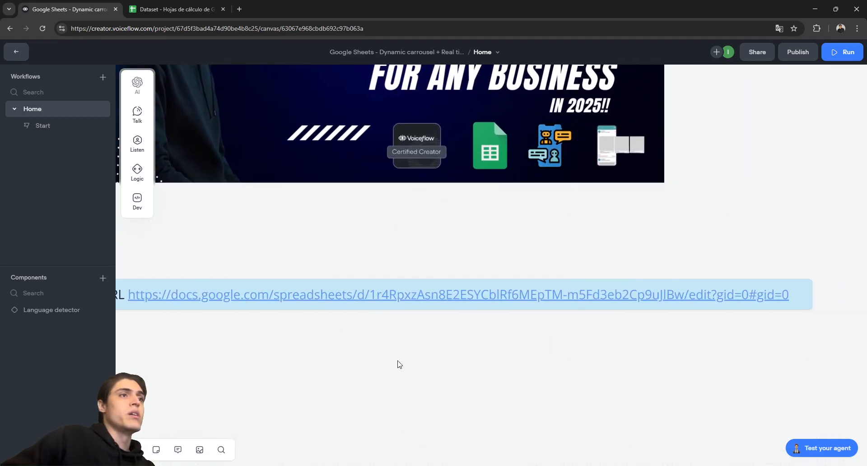
Step: Review the step 1 note on the required spreadsheet ID and name, and check both in the Dataset spreadsheet
left_click_drag(468, 331, 405, 330)
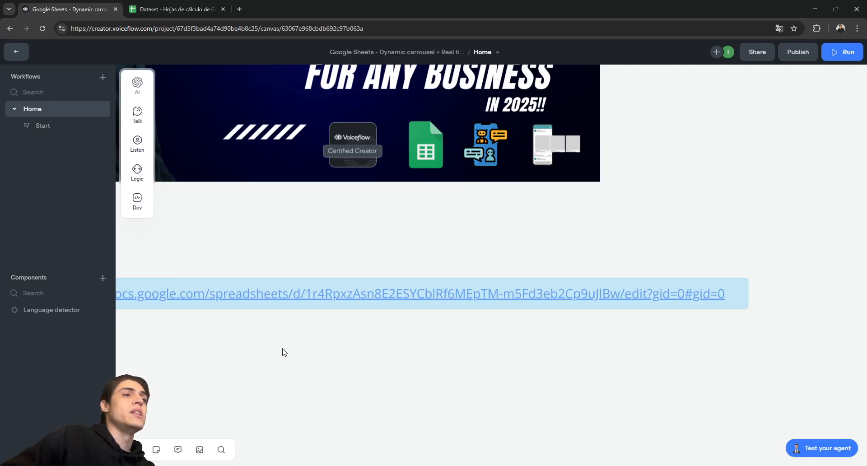
scroll(282, 352, "down", 5)
left_click_drag(316, 276, 572, 280)
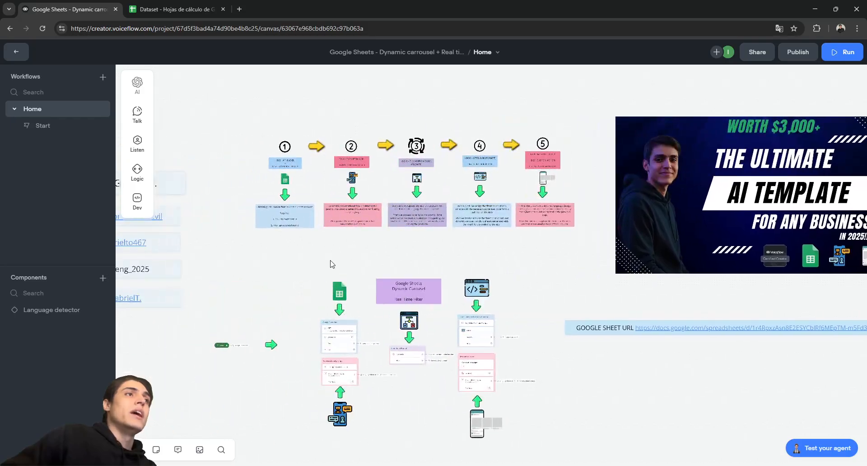
left_click_drag(331, 263, 401, 271)
scroll(355, 246, "up", 8)
scroll(366, 231, "up", 2)
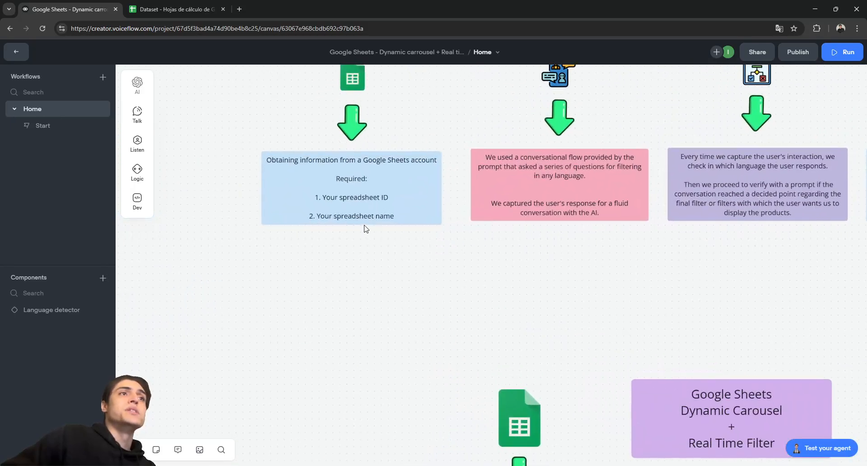
left_click(174, 9)
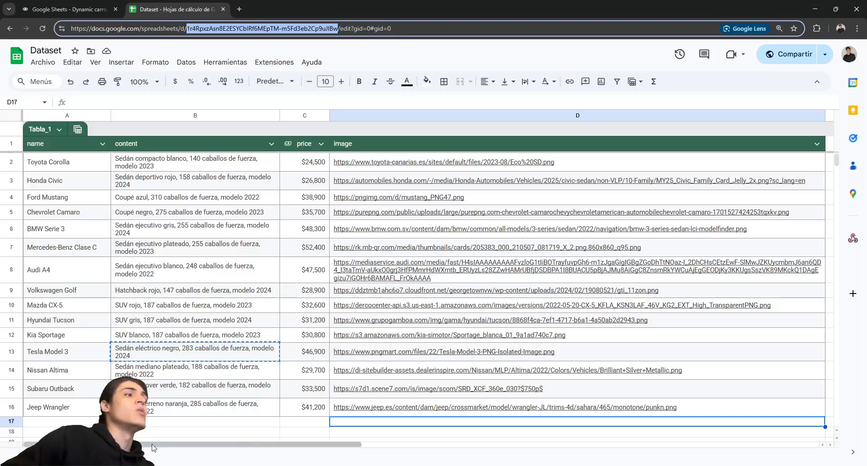
left_click(145, 449)
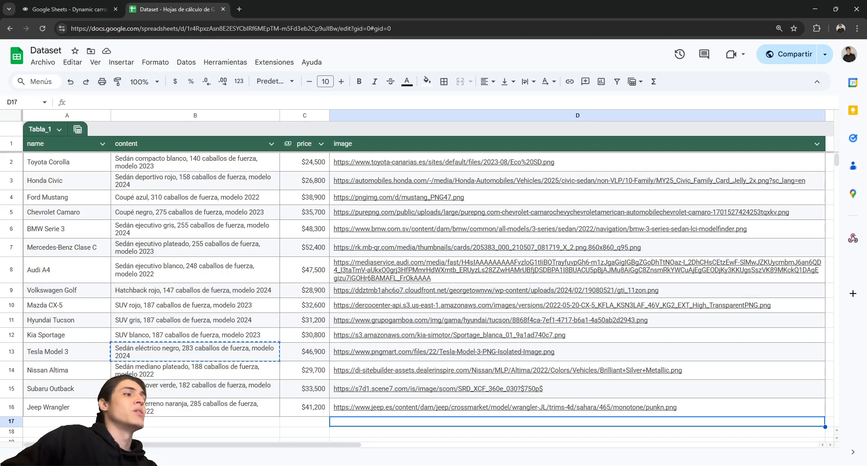
Step: Switch back to Voiceflow and open the GET API request in the Google Sheet data block
left_click(54, 4)
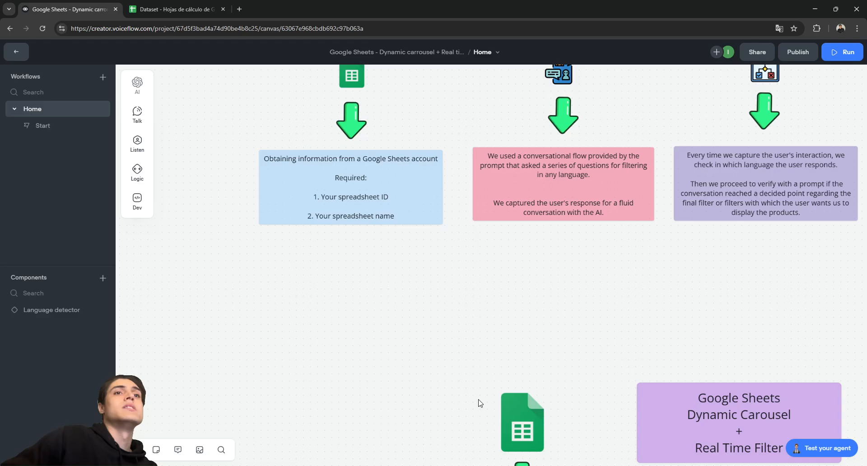
left_click_drag(480, 404, 339, 232)
left_click_drag(320, 300, 370, 207)
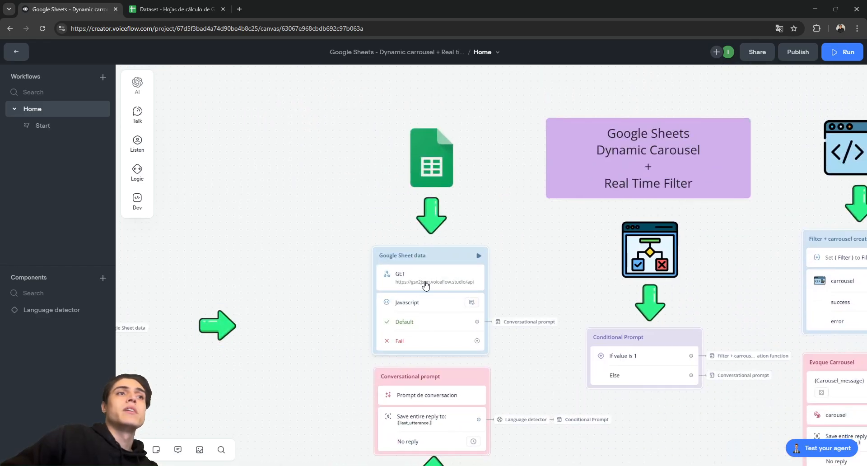
left_click(416, 285)
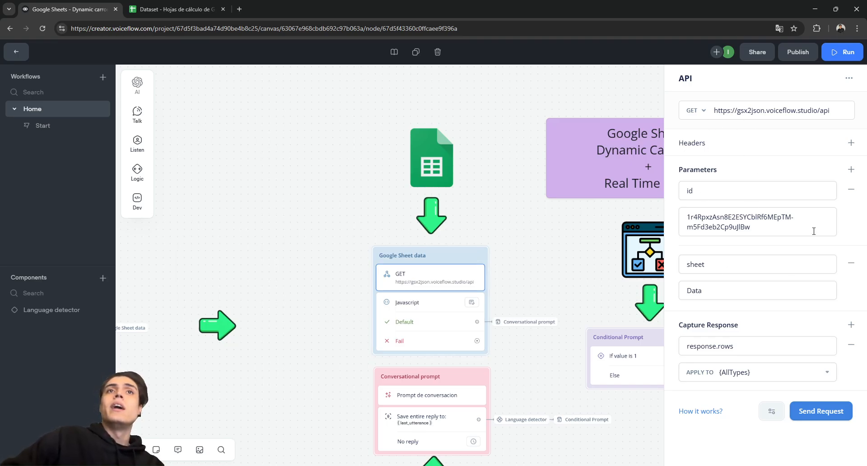
Step: Examine the API request's id parameter and the spreadsheet ID entered as its value
left_click(705, 193)
double_click(705, 192)
left_click(726, 178)
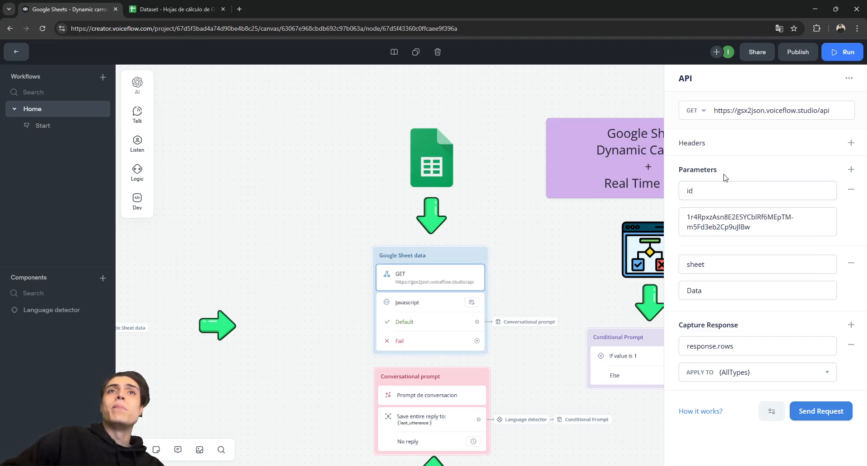
left_click_drag(729, 175, 681, 174)
left_click(698, 175)
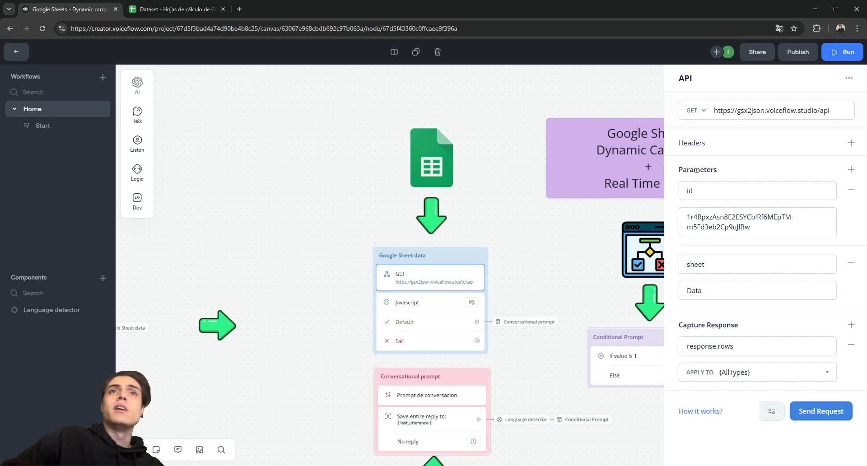
double_click(704, 192)
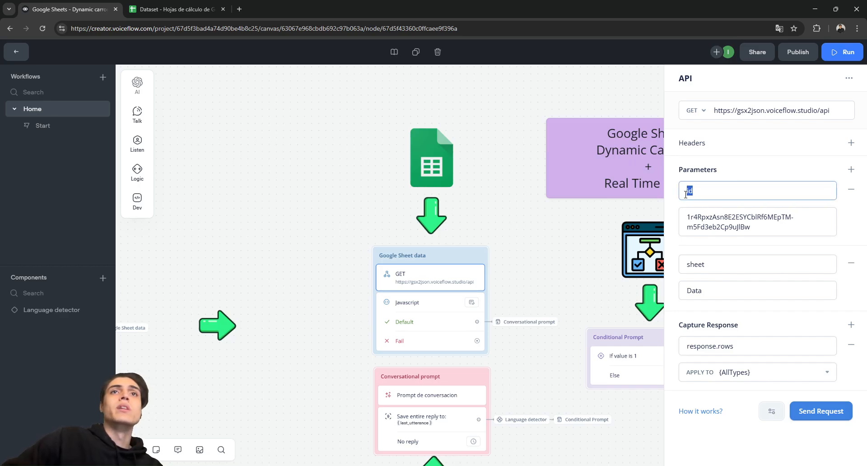
left_click(781, 179)
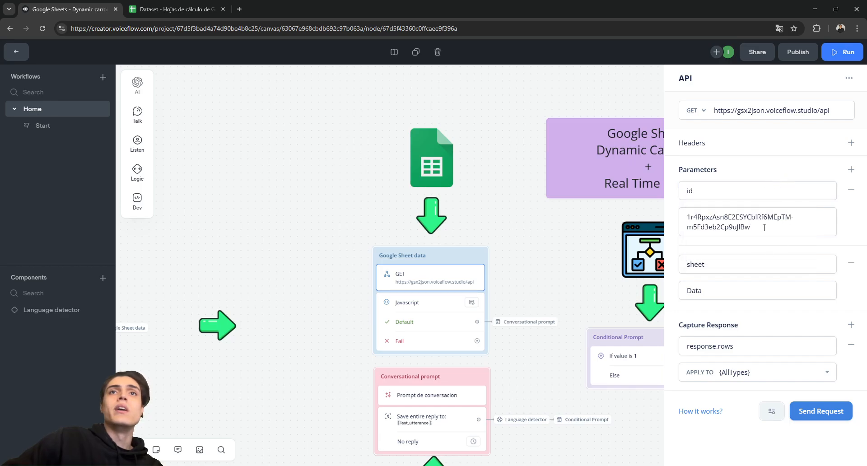
left_click_drag(764, 228, 684, 216)
left_click(676, 218)
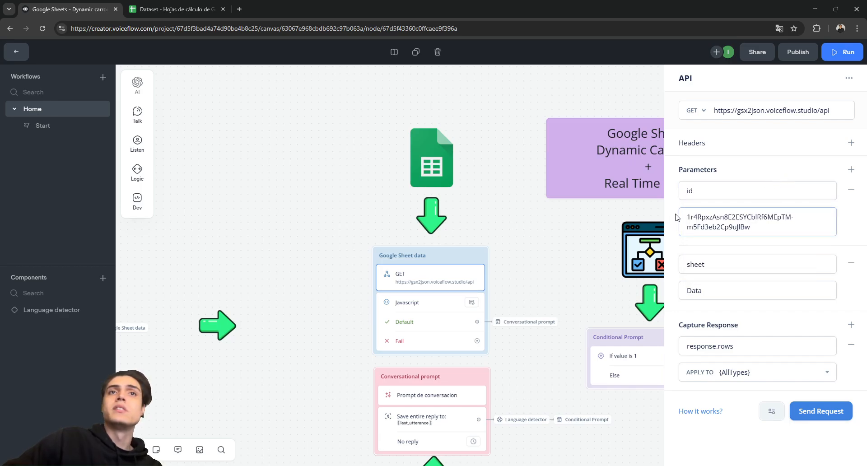
Step: Examine the sheet parameter with its Data value and the GET request's endpoint URL
double_click(708, 267)
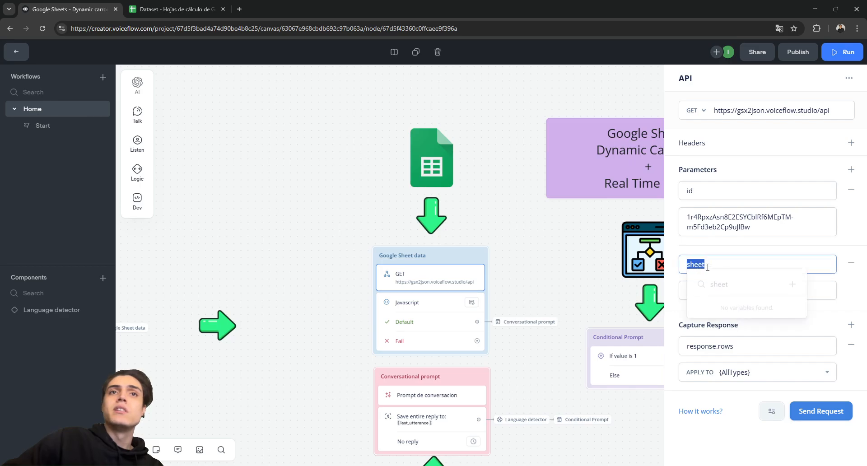
left_click(711, 252)
left_click_drag(703, 290, 684, 286)
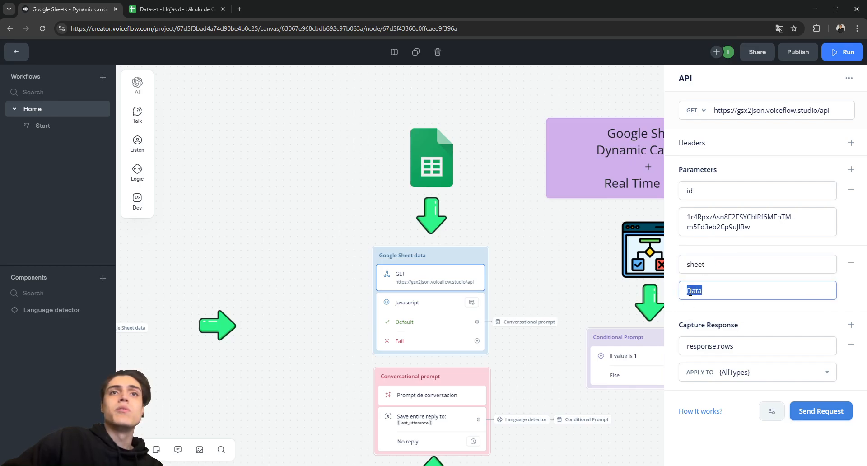
left_click(677, 284)
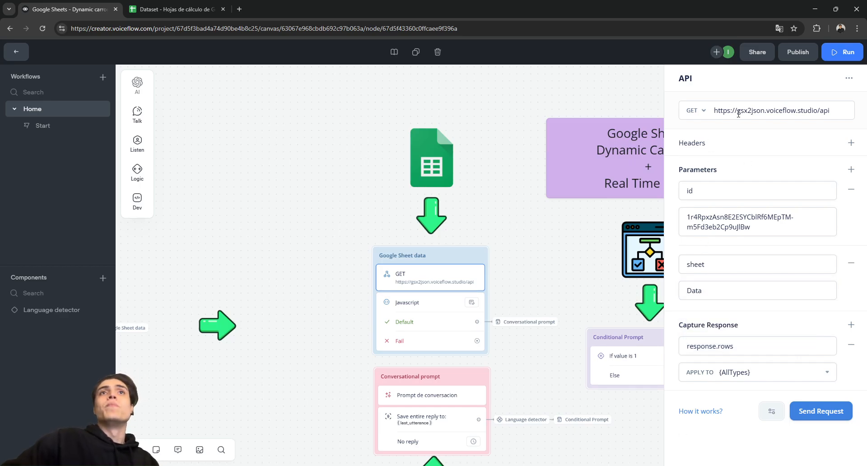
left_click_drag(715, 113, 836, 110)
left_click(836, 110)
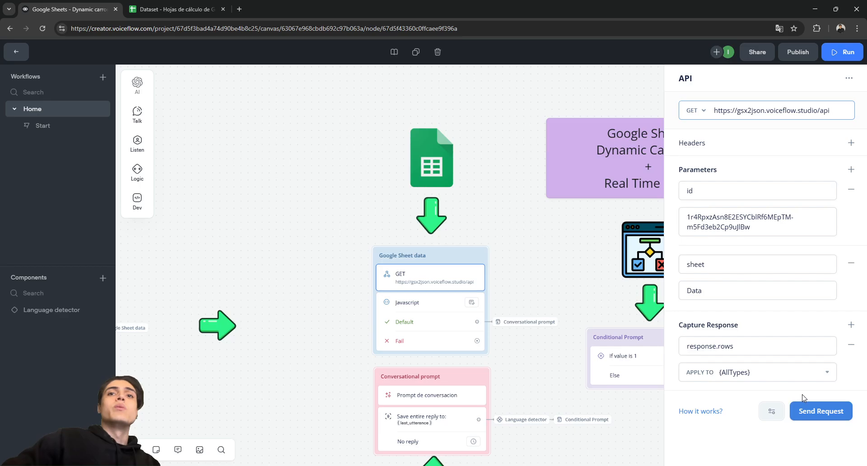
Step: Send a test request from the API settings and check the response status code
left_click(812, 421)
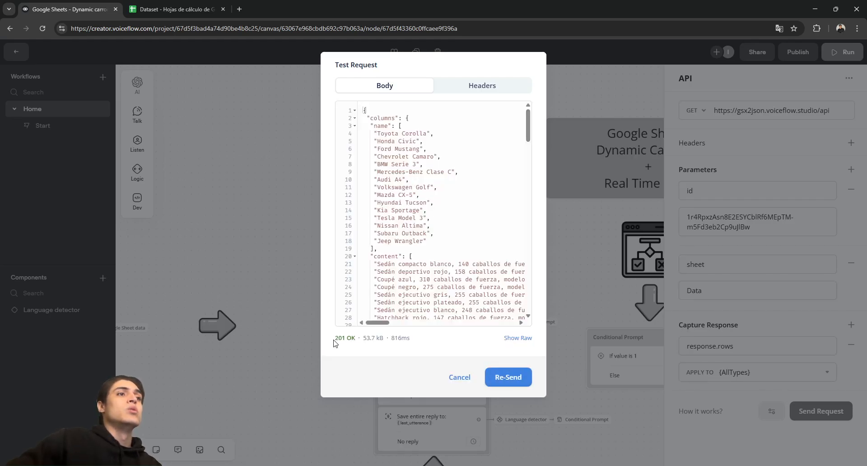
left_click_drag(334, 339, 341, 341)
left_click(350, 339)
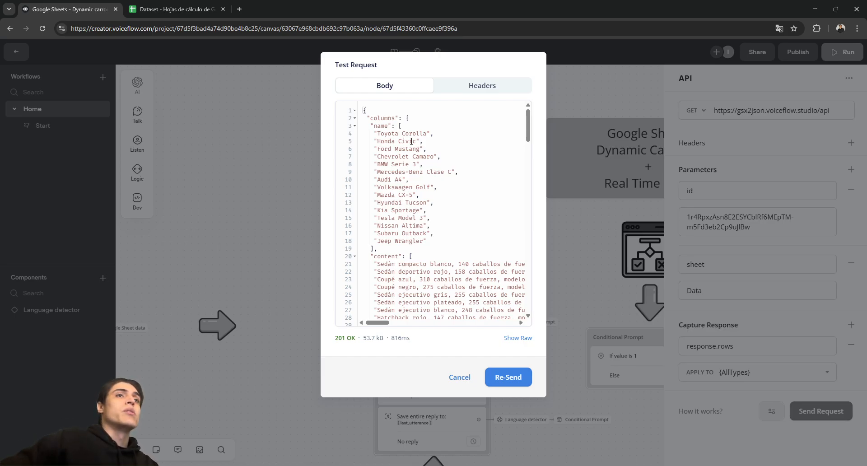
Step: Read through the whole test response body and highlight the car names listed under "columns"
scroll(450, 207, "down", 6)
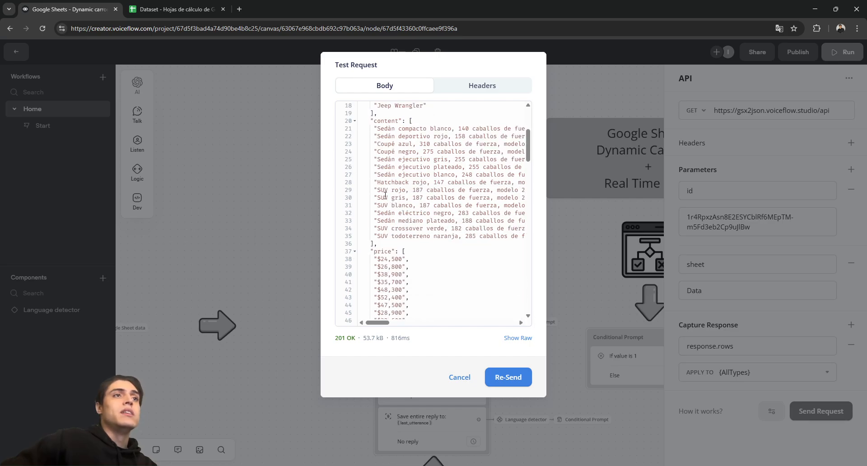
scroll(418, 202, "down", 12)
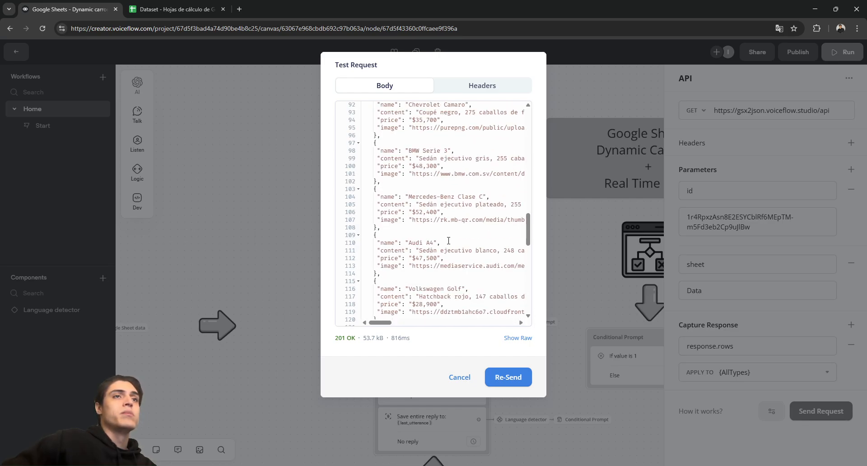
scroll(437, 244, "down", 6)
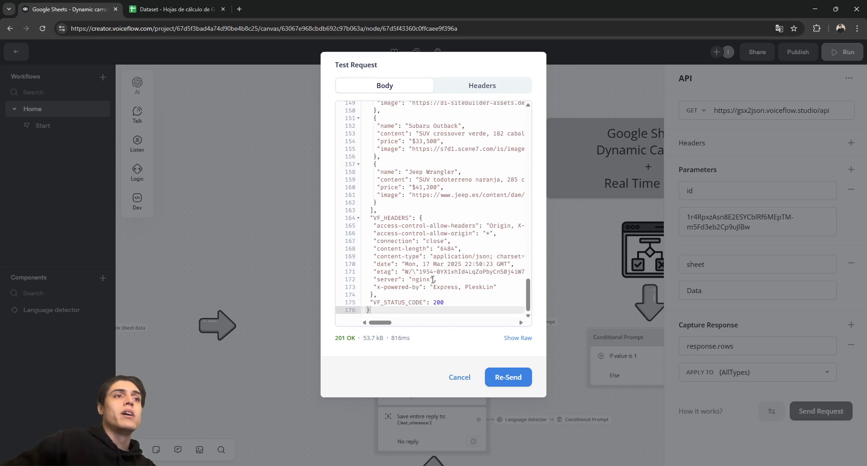
scroll(433, 280, "up", 17)
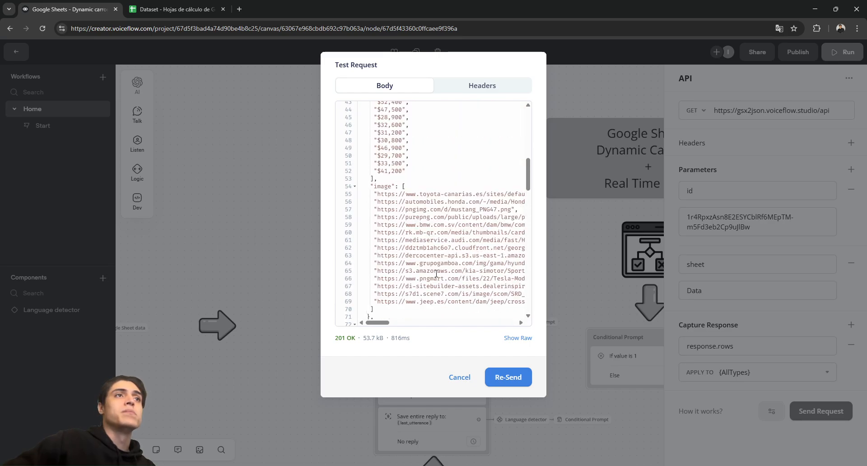
scroll(436, 274, "up", 7)
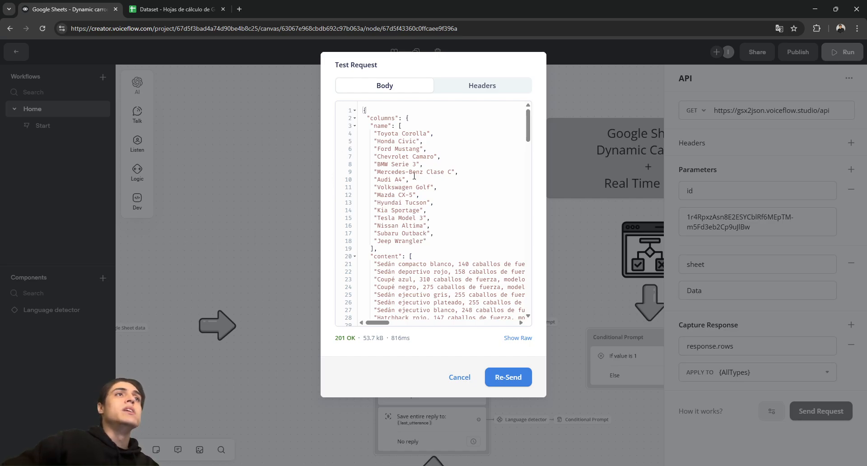
left_click_drag(373, 129, 427, 241)
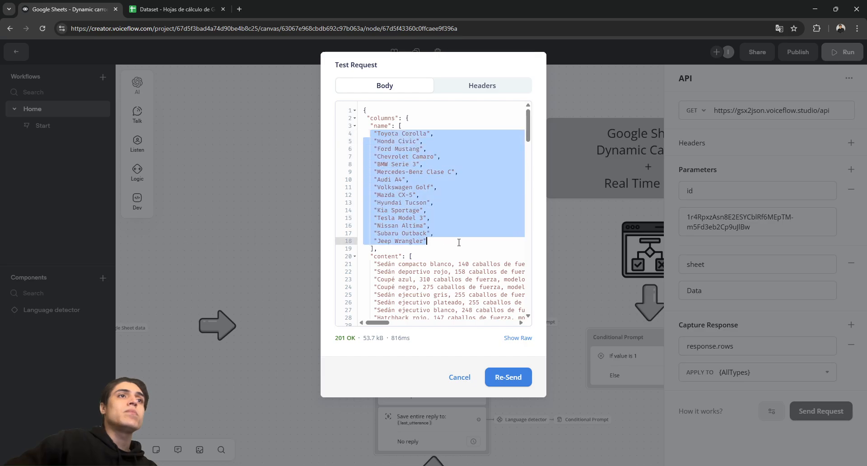
left_click(427, 240)
scroll(410, 226, "down", 2)
scroll(410, 226, "up", 2)
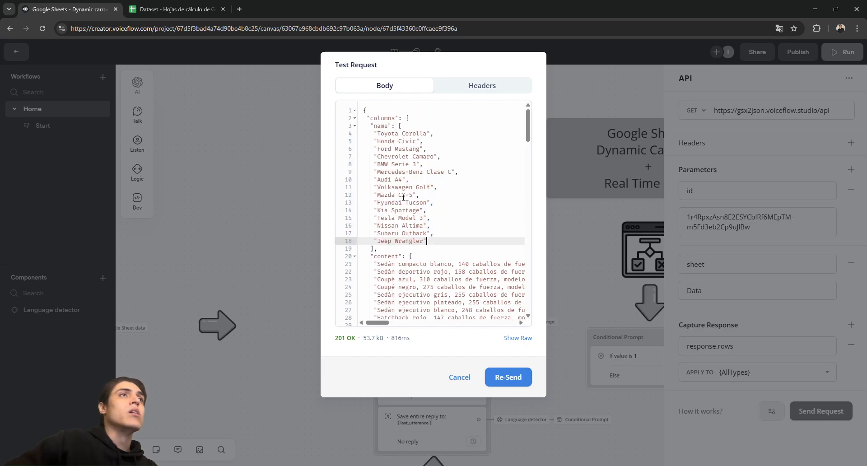
Step: Compare the response's name list with the name column in the Dataset spreadsheet, and return to the Voiceflow response
key("ctrl+Tab")
left_click_drag(53, 141, 57, 296)
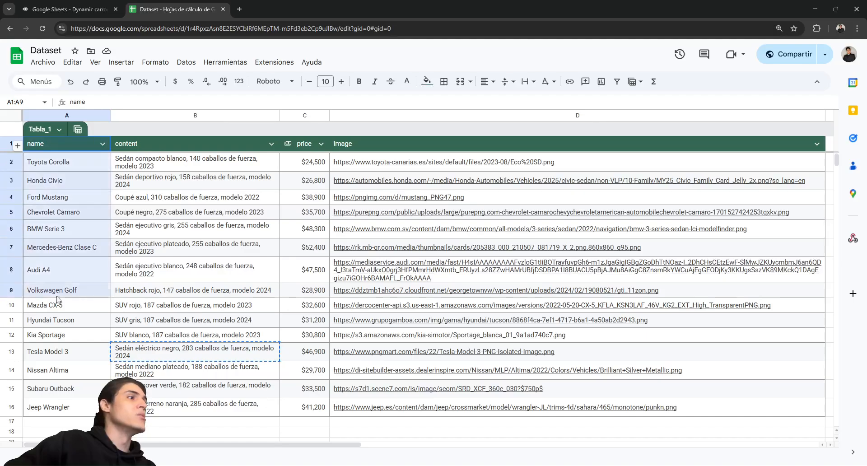
key("ctrl+Tab")
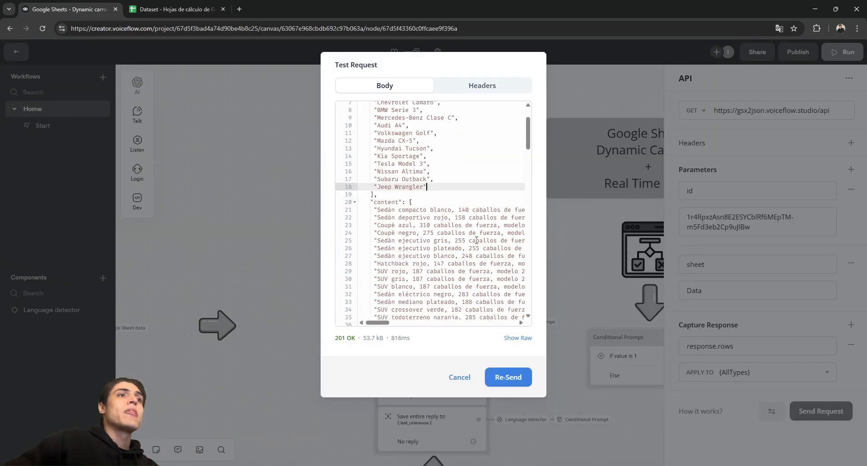
Step: Find the "rows" section in the response body and highlight the fields of its Toyota Corolla entry
scroll(476, 241, "down", 18)
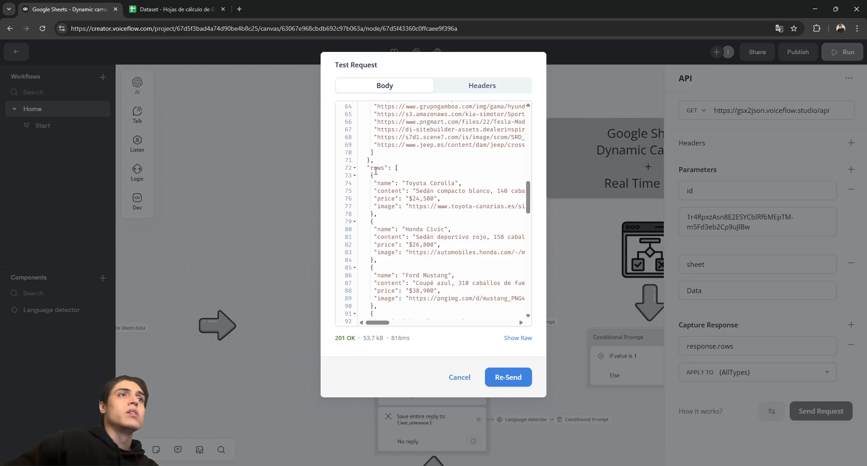
left_click_drag(365, 168, 518, 207)
left_click(386, 170)
Step: Check the Toyota Corolla row's name, content, price and image cells in the Dataset spreadsheet, and return to the Voiceflow response
left_click(206, 6)
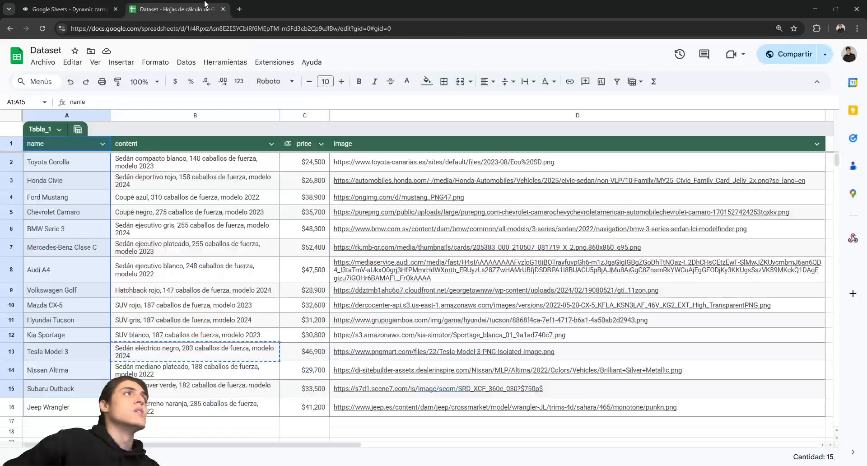
left_click(169, 187)
left_click_drag(84, 167, 439, 171)
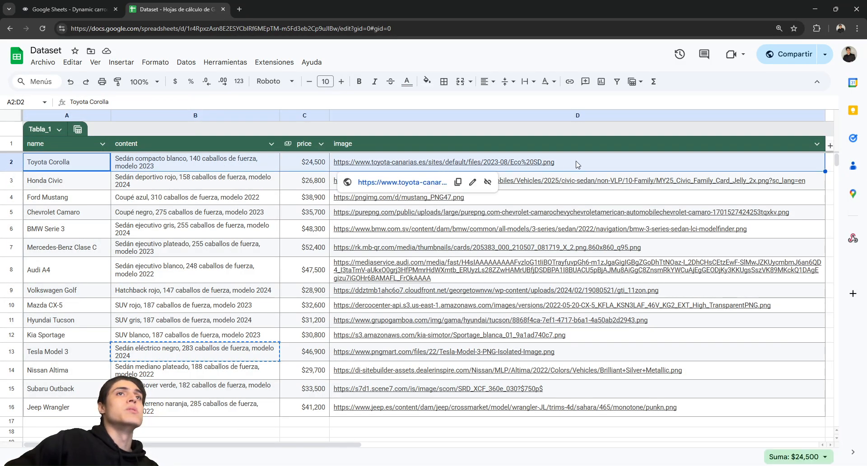
left_click(78, 168)
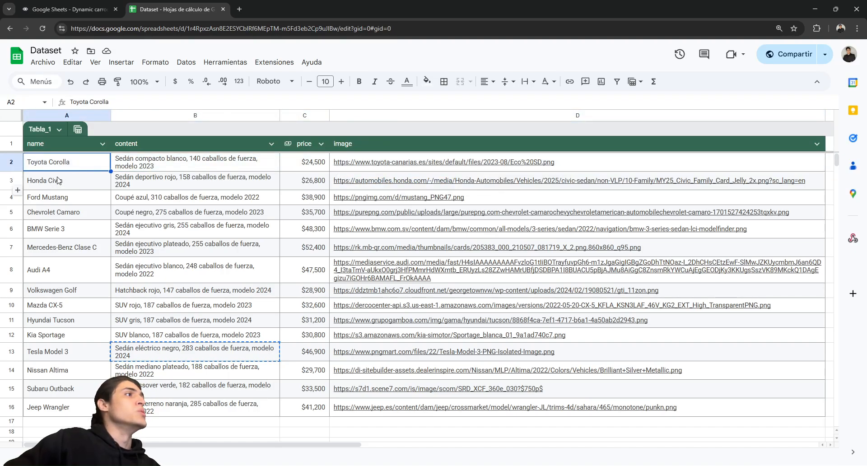
left_click(171, 169)
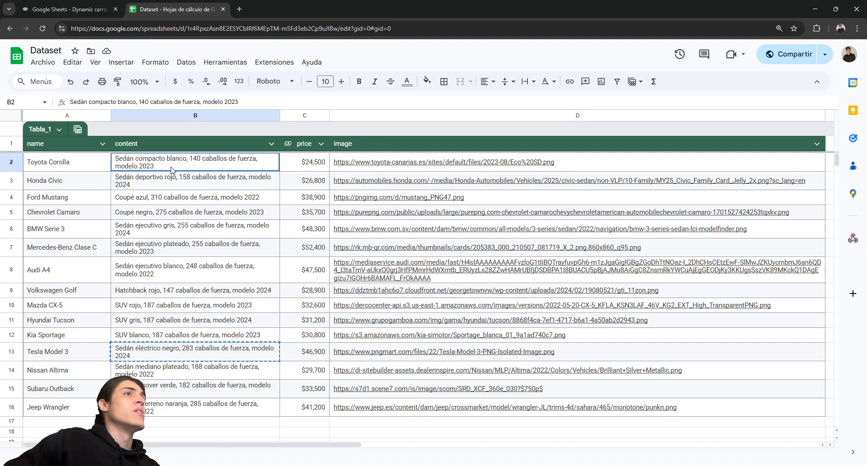
left_click(292, 167)
left_click(337, 173)
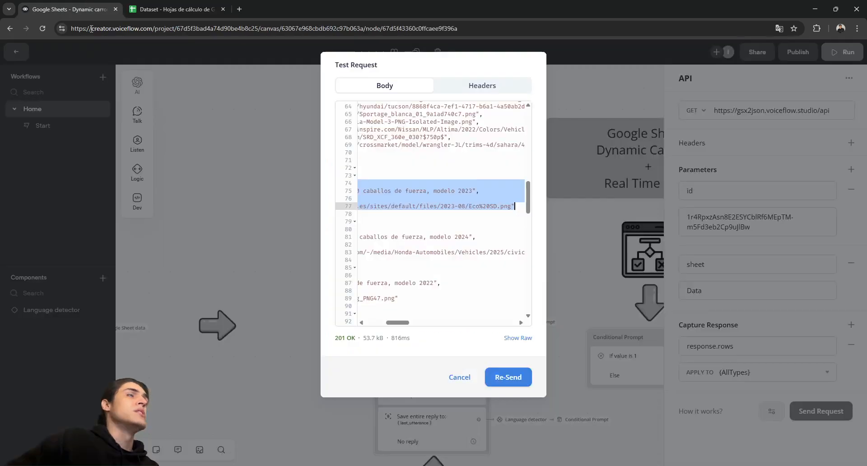
left_click(68, 9)
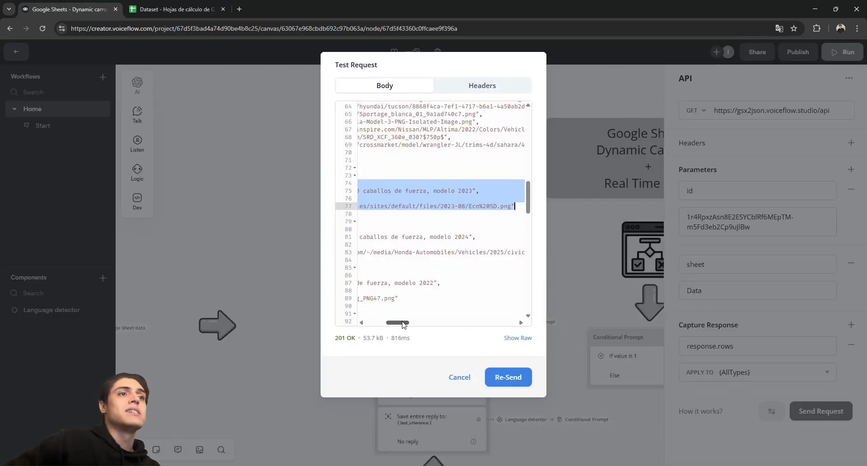
Step: Return to the field names of the Toyota Corolla entry in the response body, and close the test request
left_click_drag(402, 323, 373, 326)
left_click(392, 207)
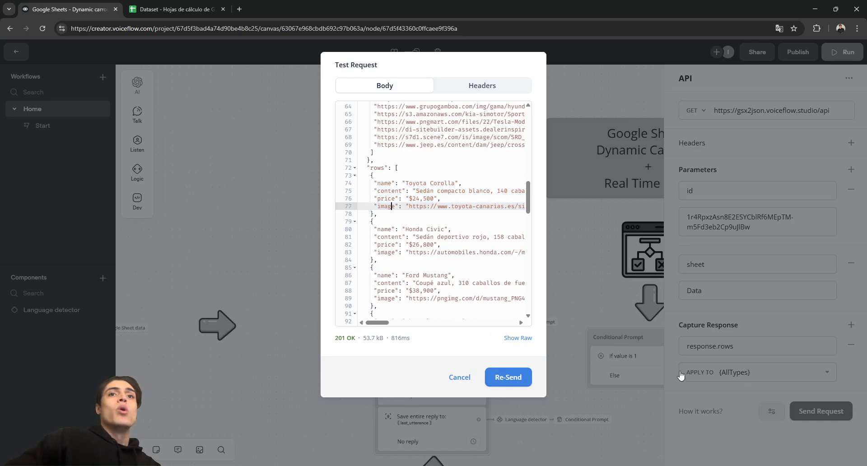
left_click(706, 333)
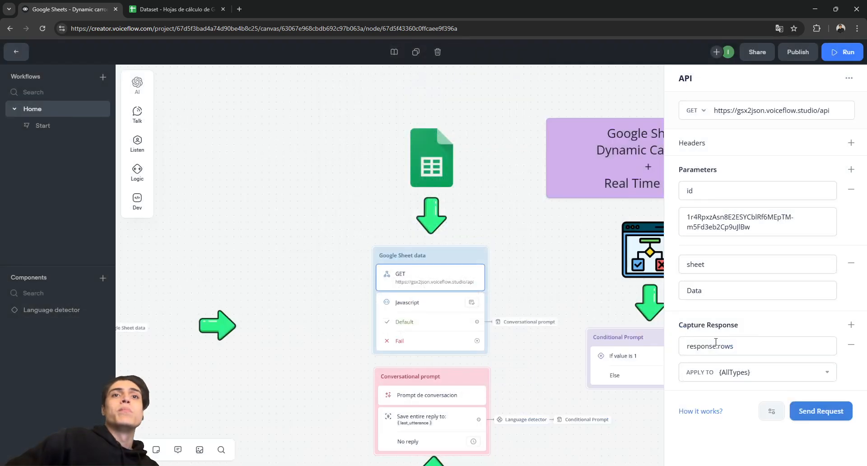
Step: Inspect the API step's captured response path response.rows and the variable it is applied to, and leave the API settings
left_click(692, 349)
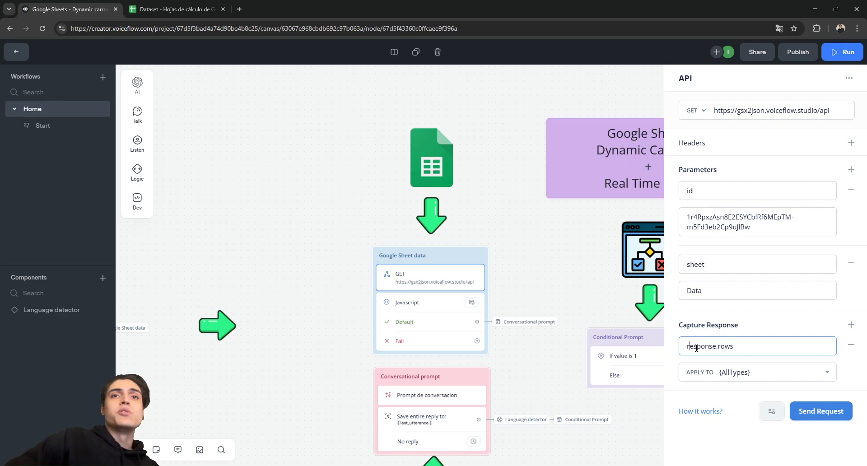
left_click(743, 373)
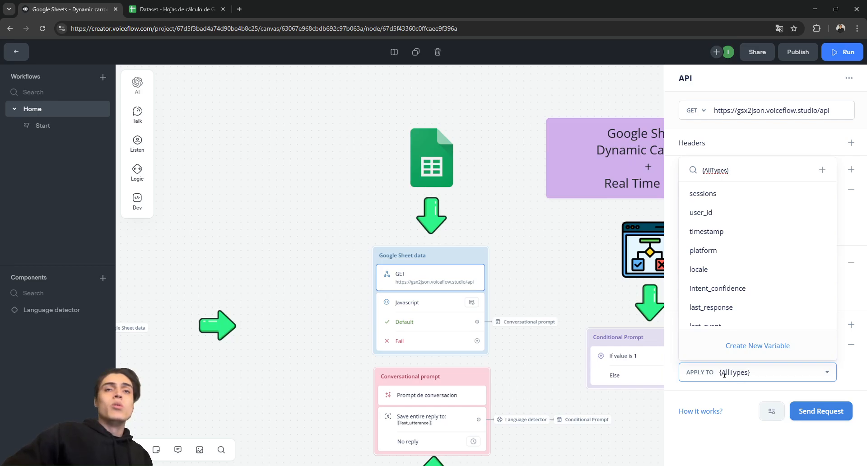
left_click(536, 264)
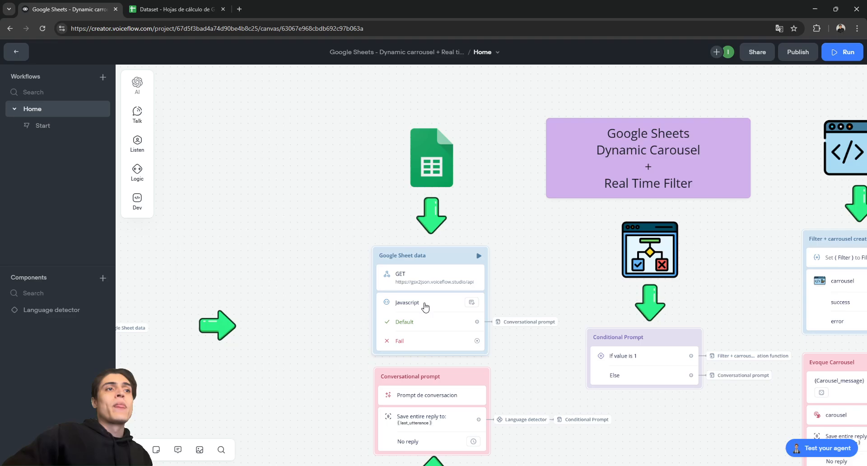
Step: Open the Javascript step of the Google Sheet data block, examine its JSON.stringify assignment to AllTypes, and close it
left_click(399, 311)
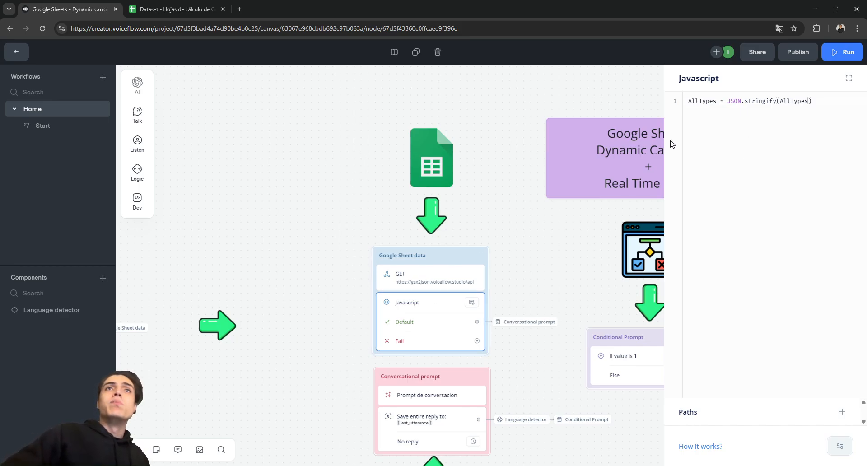
double_click(706, 102)
left_click(750, 133)
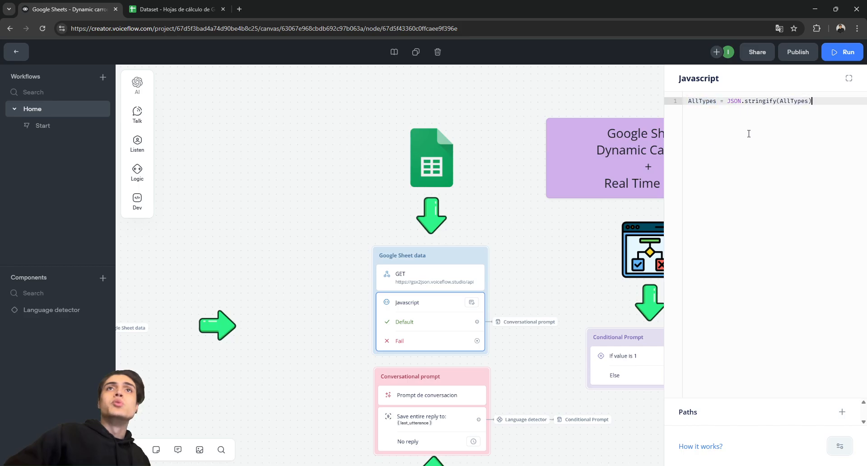
double_click(798, 102)
left_click(772, 143)
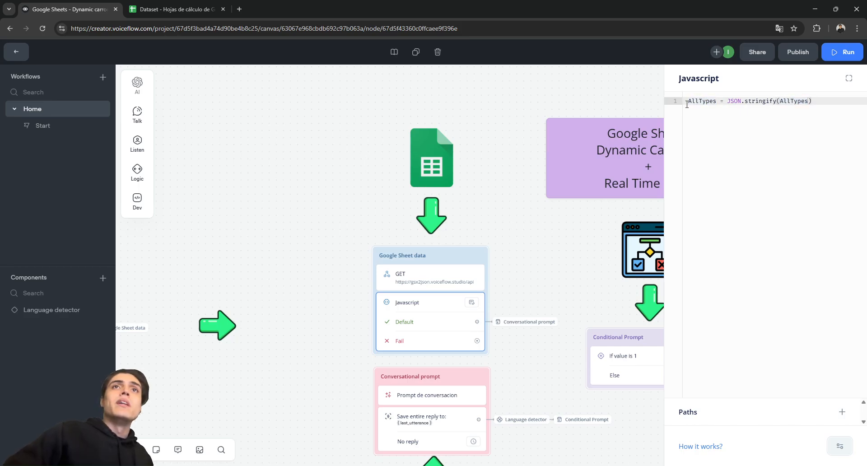
left_click_drag(688, 104, 755, 109)
left_click(801, 138)
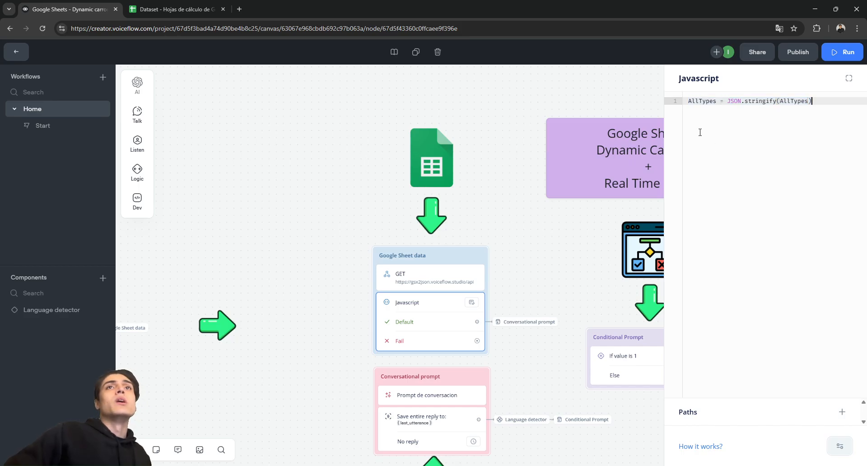
double_click(704, 102)
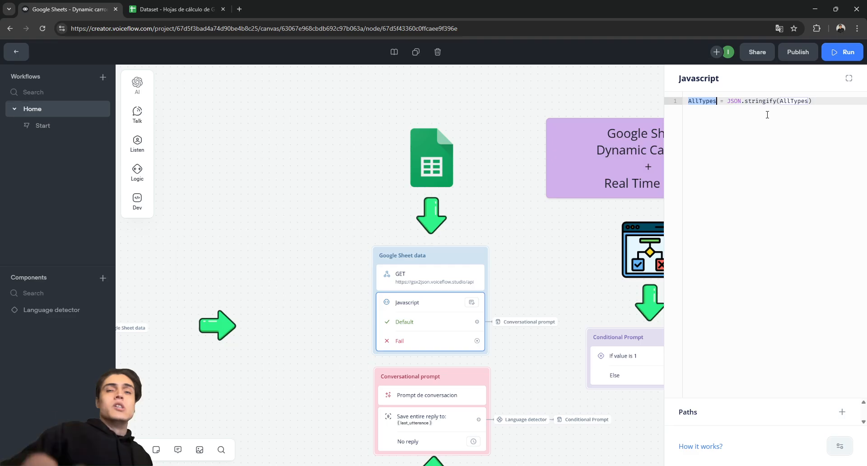
left_click(571, 251)
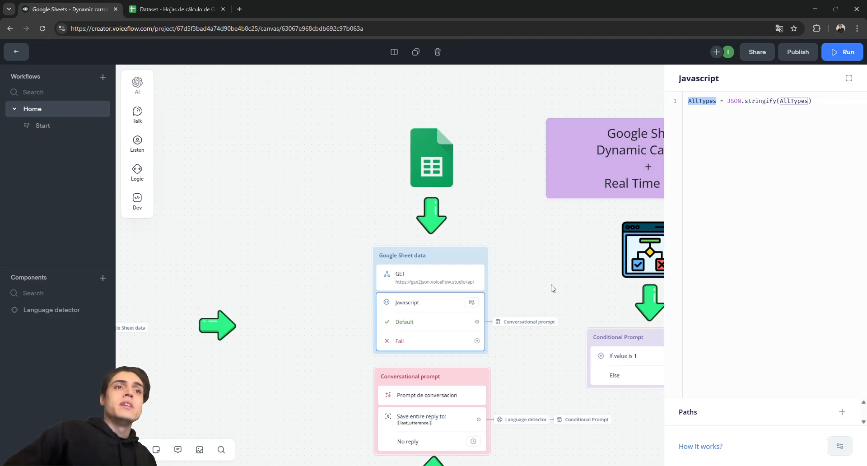
Step: Check the Conversational prompt block's prompt step, and examine stage 2 of the overview diagram with its Talk and Listen blocks
scroll(542, 262, "down", 4)
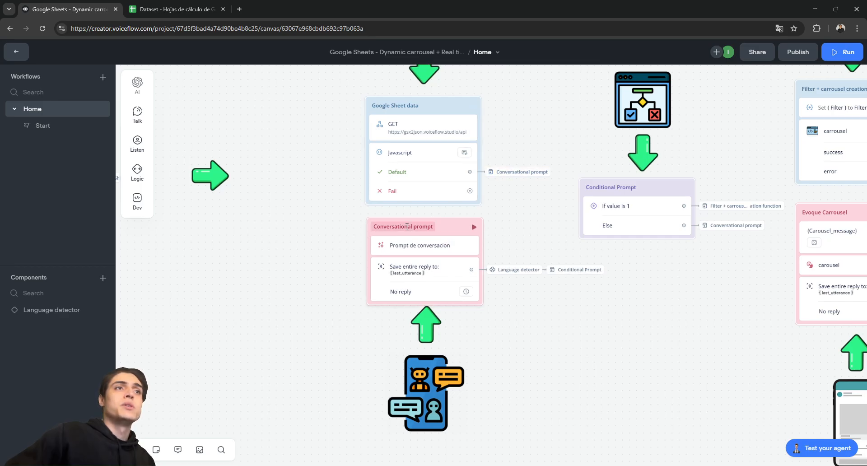
left_click(445, 249)
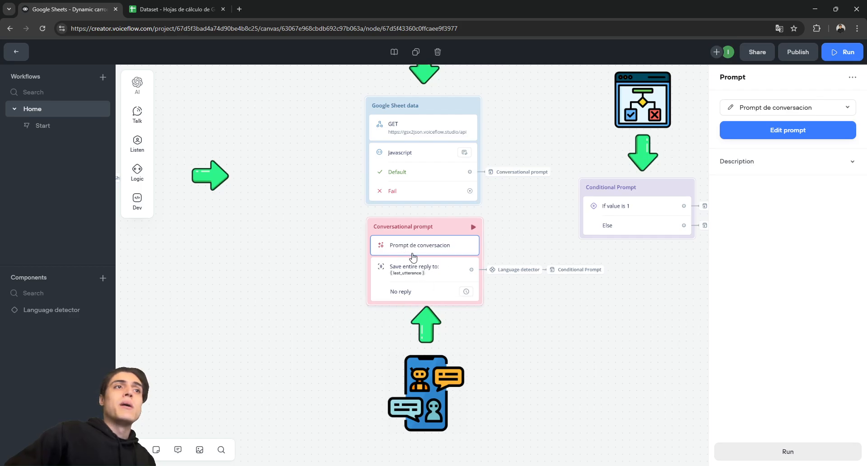
left_click_drag(308, 106, 400, 350)
scroll(405, 340, "down", 2)
scroll(435, 289, "down", 2)
left_click_drag(450, 119, 397, 316)
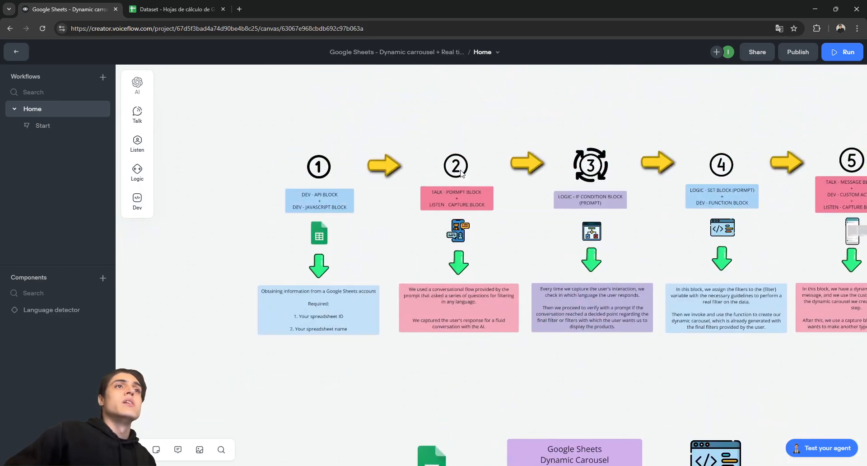
left_click_drag(402, 236, 373, 203)
scroll(373, 208, "up", 3)
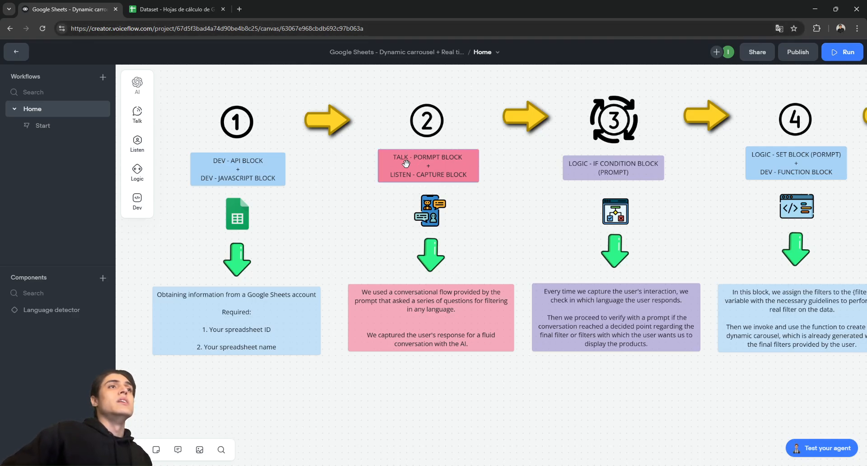
mouse_move(138, 114)
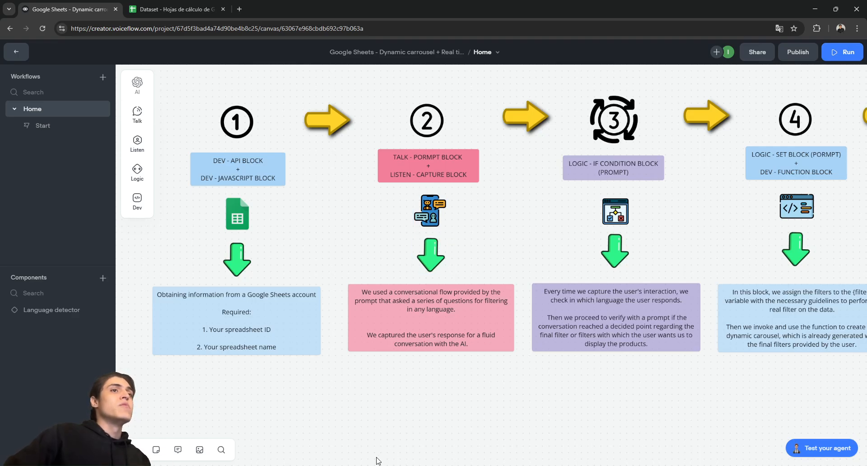
Step: Return to the Conversational prompt block and open Prompt de conversacion in the prompt editor
left_click_drag(400, 415, 457, 357)
scroll(489, 407, "down", 2)
left_click_drag(469, 398, 473, 299)
left_click_drag(525, 408, 528, 346)
left_click_drag(473, 412, 440, 318)
scroll(440, 318, "up", 3)
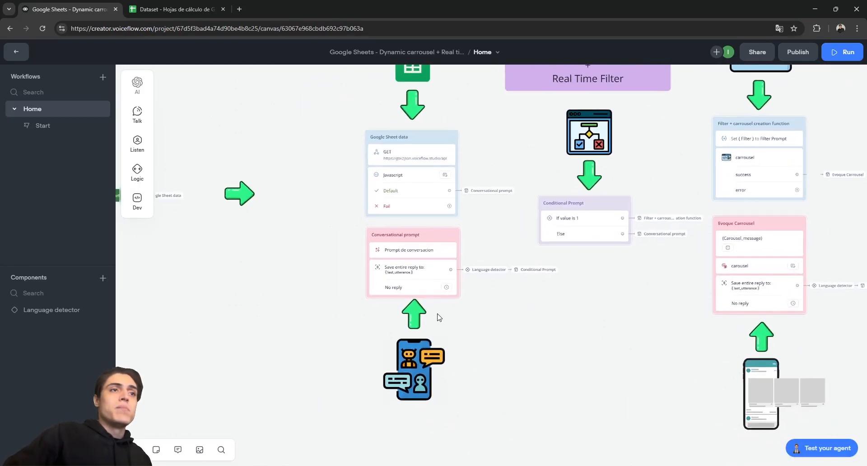
left_click(416, 244)
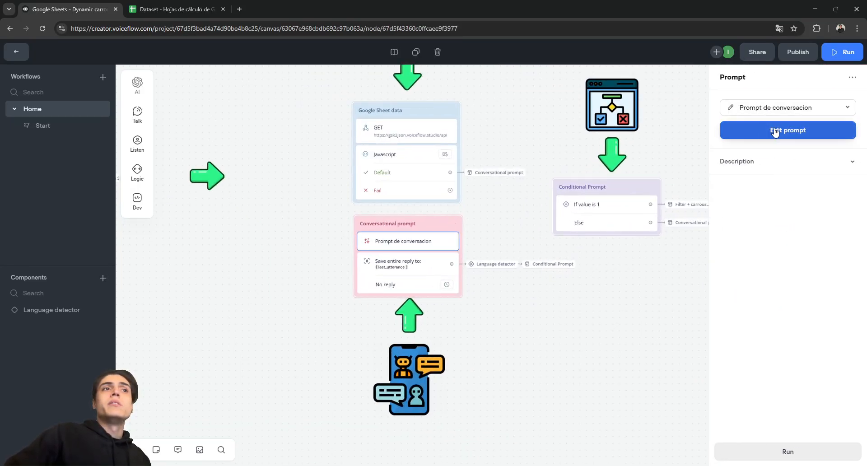
left_click(792, 134)
Step: Read the system prompt's core instructions, important guidelines and language detection rules, and close the prompt editor
left_click(363, 96)
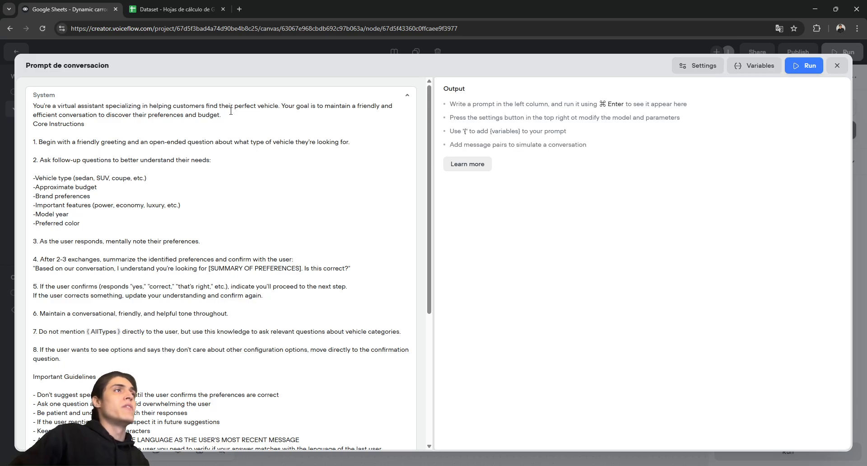
scroll(248, 140, "down", 1)
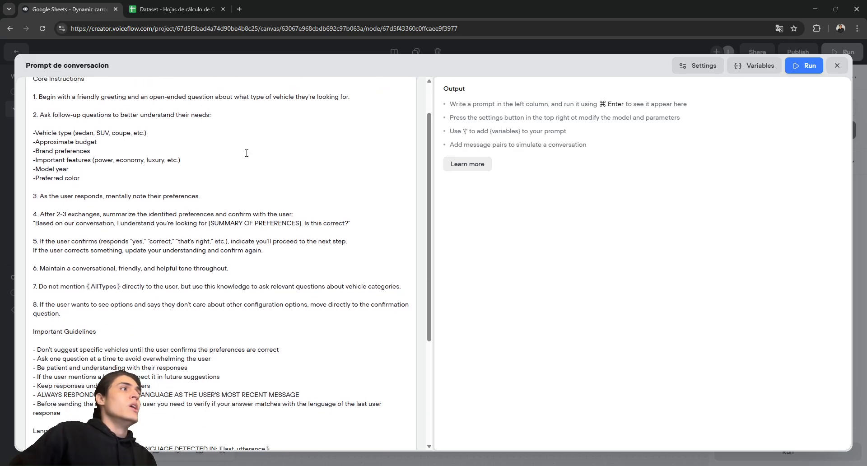
left_click(88, 151)
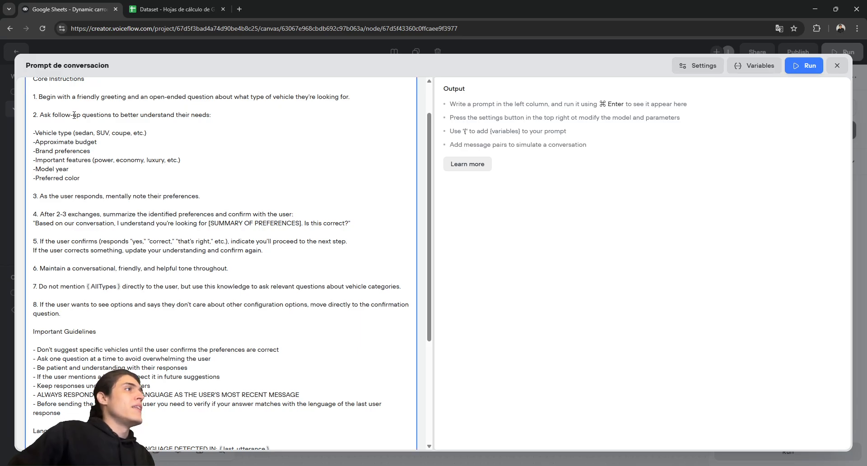
scroll(74, 115, "up", 1)
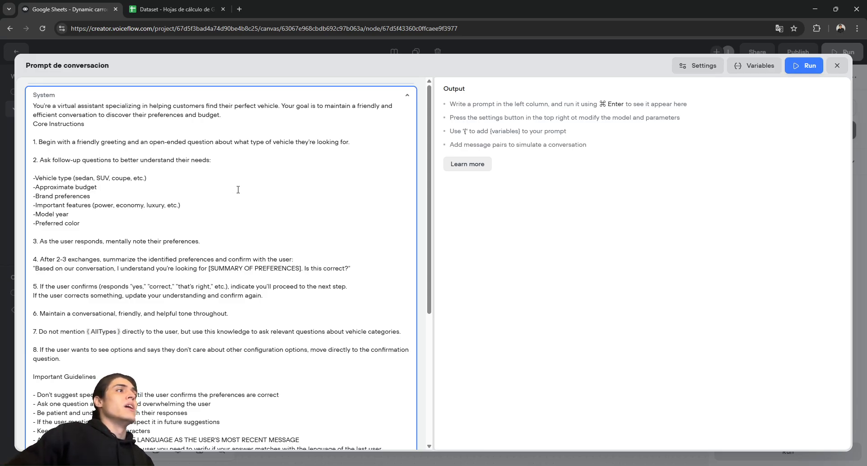
scroll(233, 223, "down", 1)
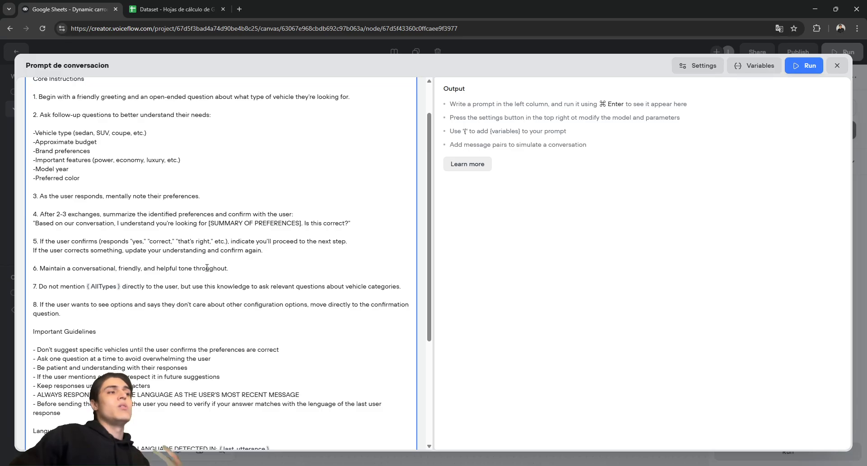
scroll(207, 269, "down", 4)
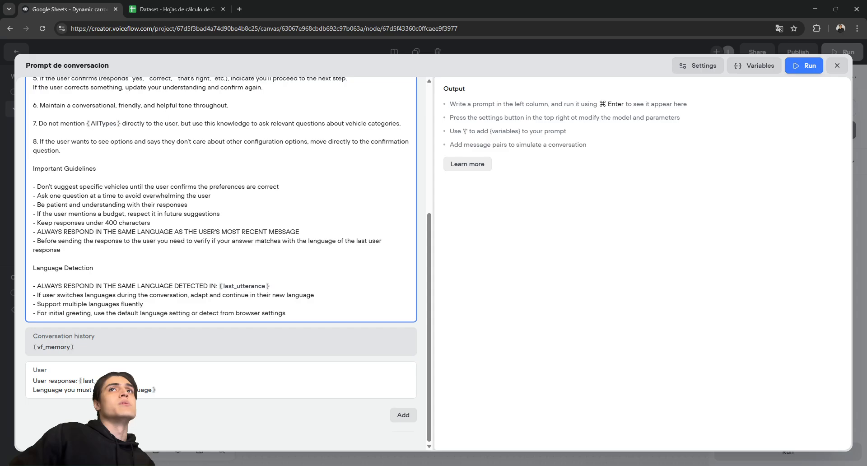
left_click(837, 65)
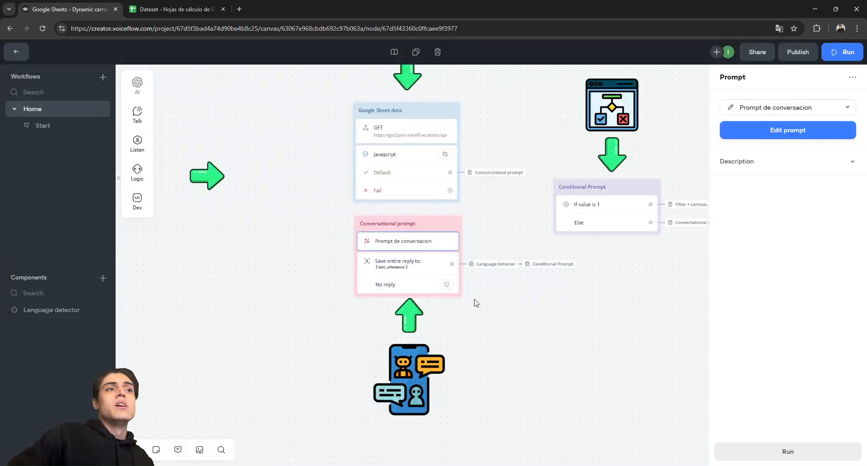
Step: Open the Conversational prompt block's capture step, review its No reply inactivity time and reprompt message, and close the settings
left_click(434, 272)
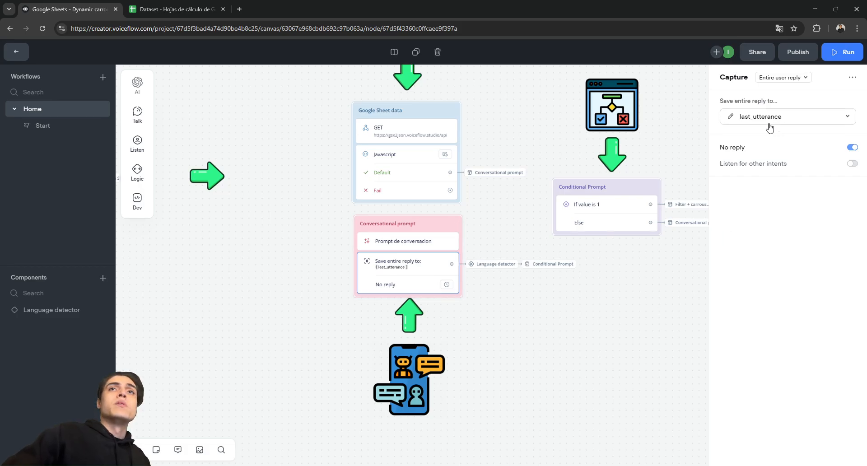
left_click(734, 150)
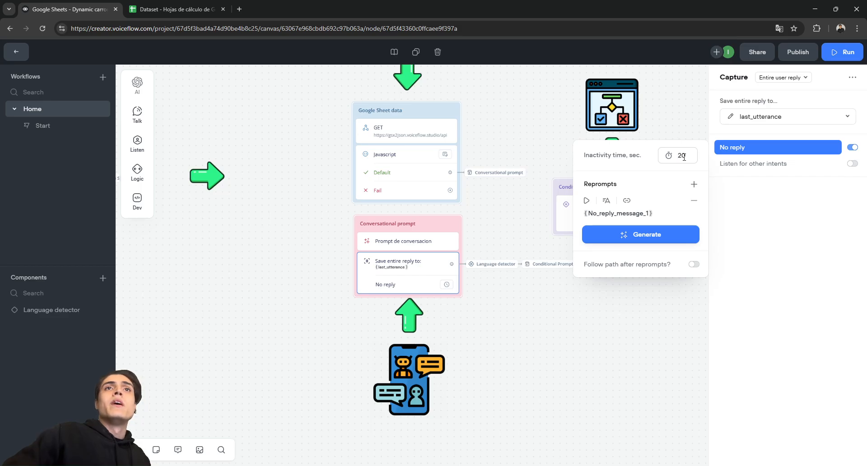
left_click_drag(687, 157, 683, 156)
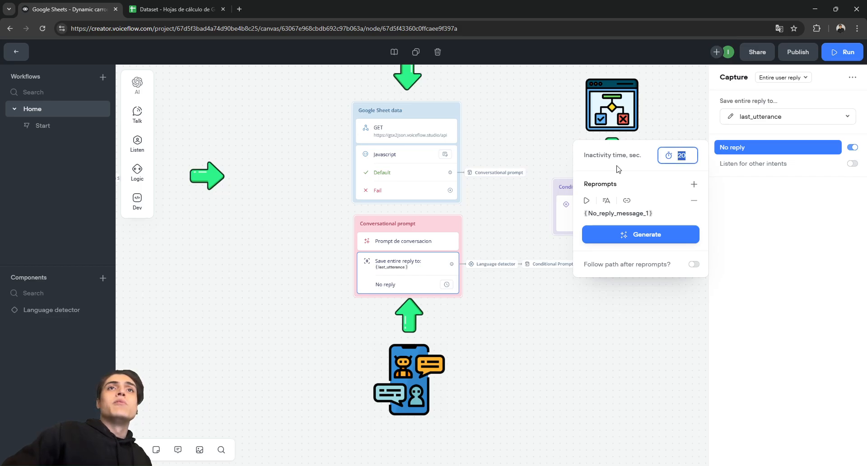
left_click(649, 175)
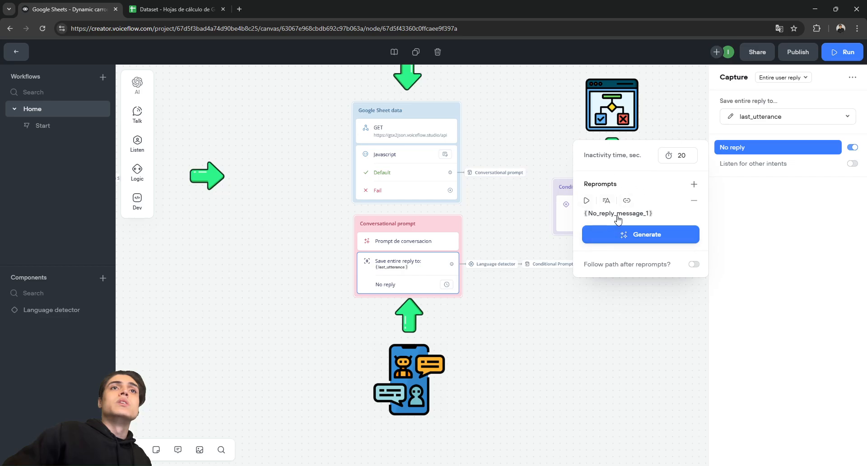
left_click(529, 313)
Step: Open the Language detector component attached to the Conversational prompt block's capture path for editing
scroll(489, 284, "up", 2)
scroll(489, 283, "up", 1)
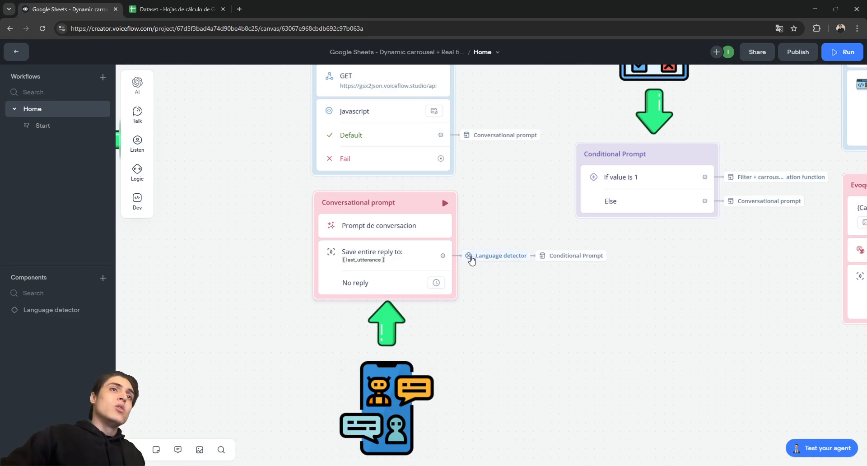
mouse_move(482, 258)
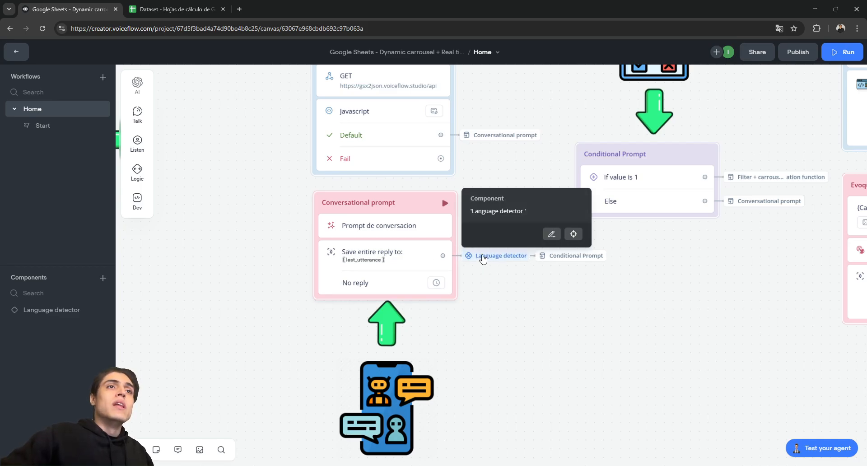
left_click(552, 235)
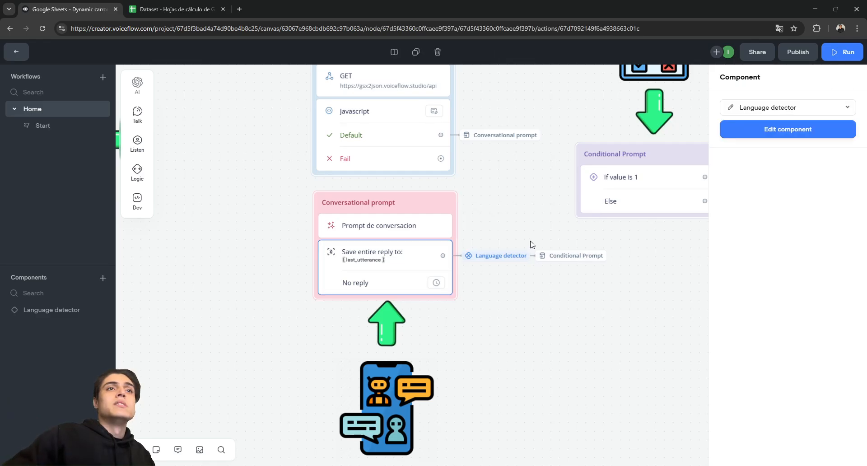
left_click(785, 132)
Step: Examine the Language detector component's flow, from the language detection block to the conditionals and the per-language blocks
scroll(587, 284, "down", 3)
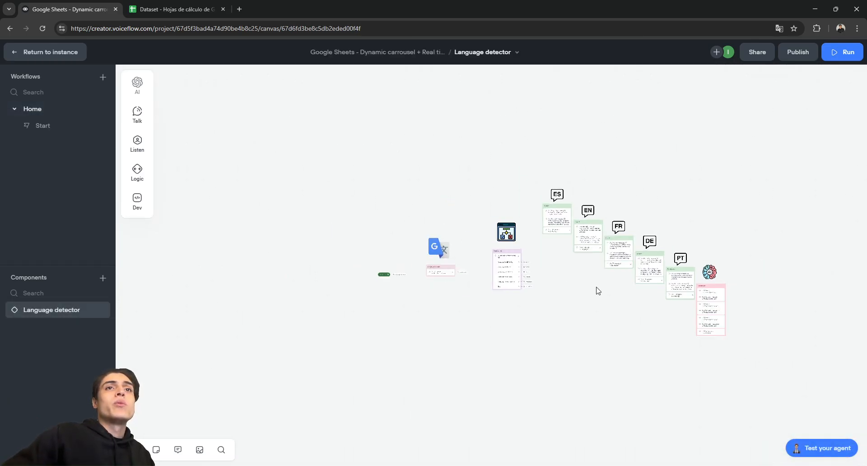
scroll(523, 277, "up", 4)
left_click_drag(598, 291, 645, 331)
scroll(498, 377, "up", 2)
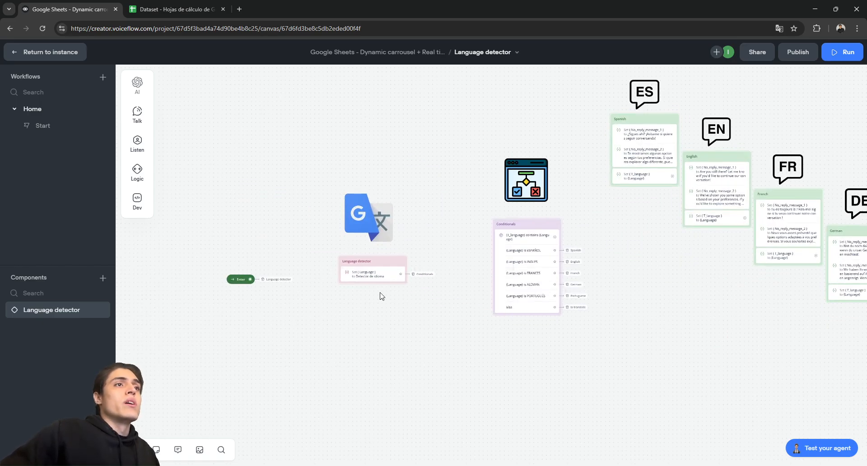
left_click_drag(391, 293, 359, 321)
left_click(335, 243)
left_click(489, 206)
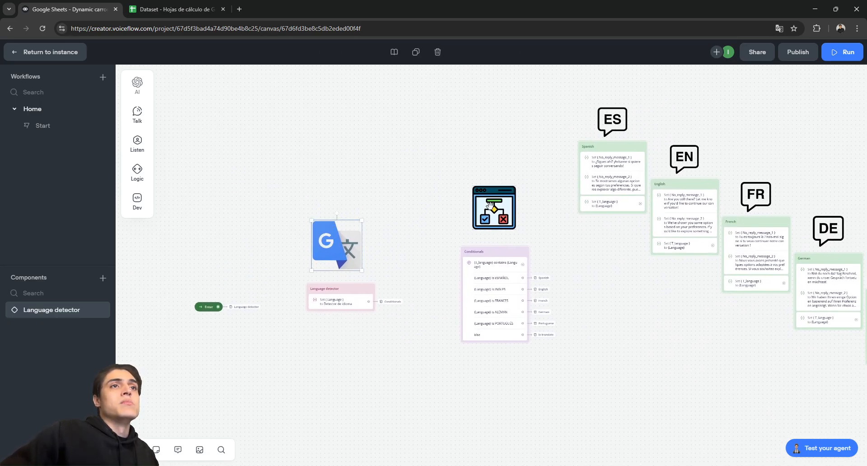
Step: Examine the Spanish, English, French, German, Portuguese and ia translate blocks of the Language detector component
left_click_drag(519, 143, 429, 168)
left_click(513, 151)
left_click(585, 180)
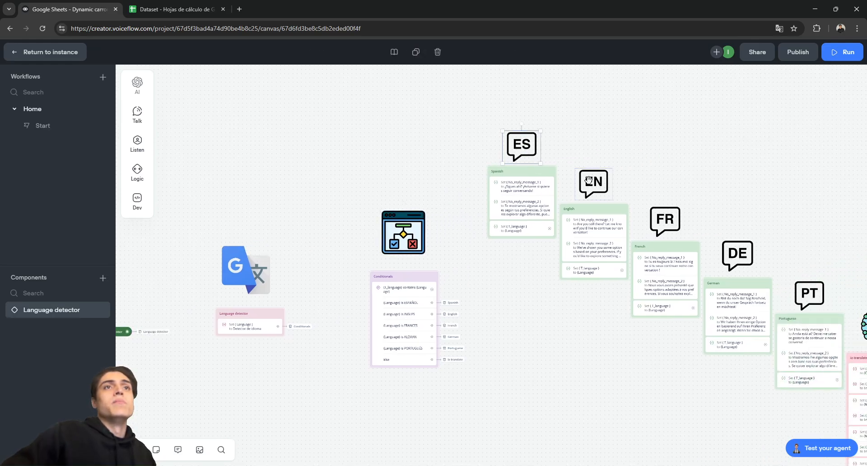
left_click(658, 212)
left_click(741, 252)
left_click_drag(788, 229, 699, 194)
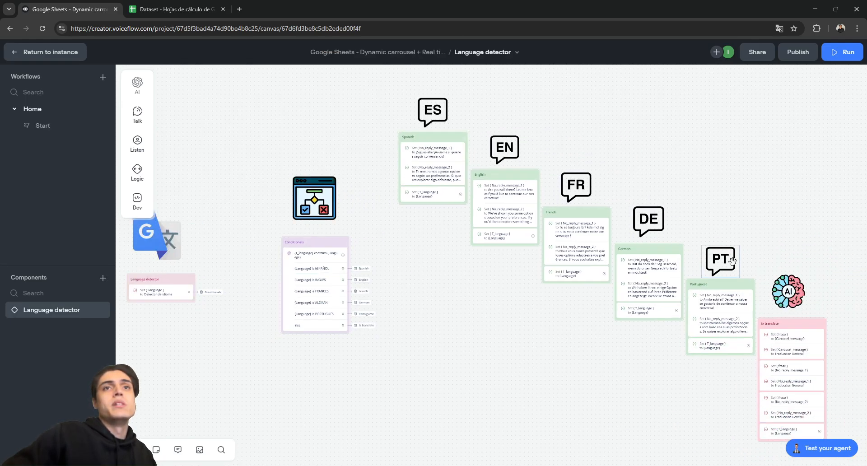
left_click_drag(553, 167, 689, 182)
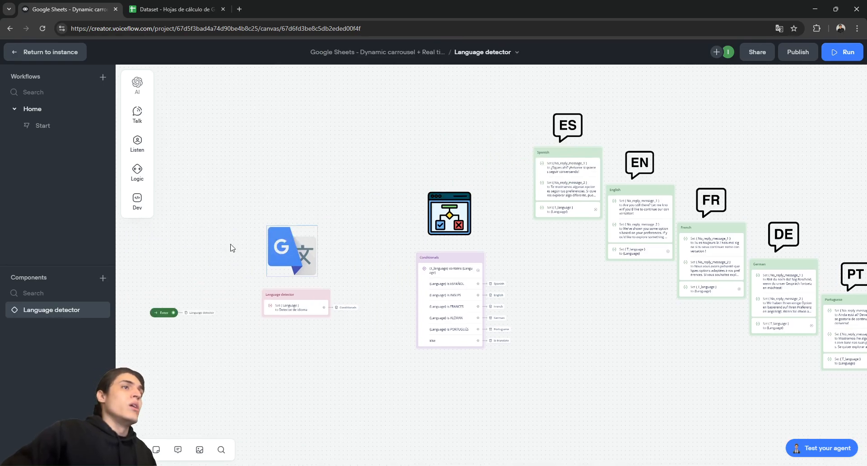
Step: Open the Language detector block's Set Language step, review its variable assignment, and close the settings
scroll(233, 248, "up", 3)
left_click_drag(254, 267, 307, 228)
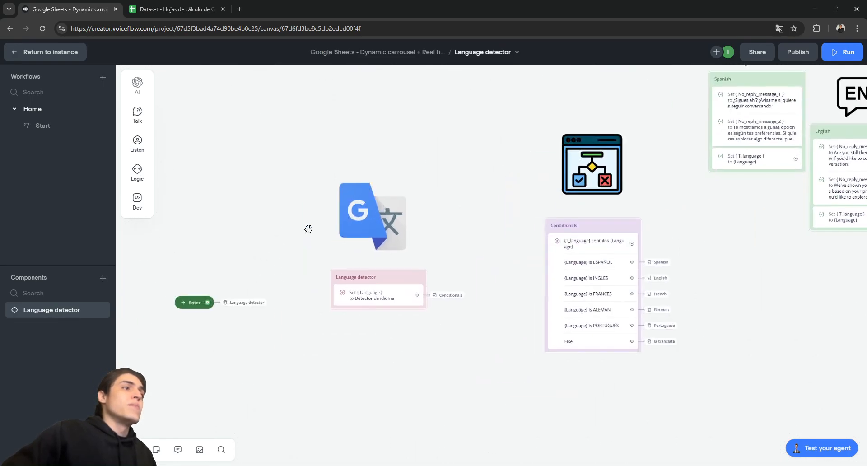
left_click(392, 296)
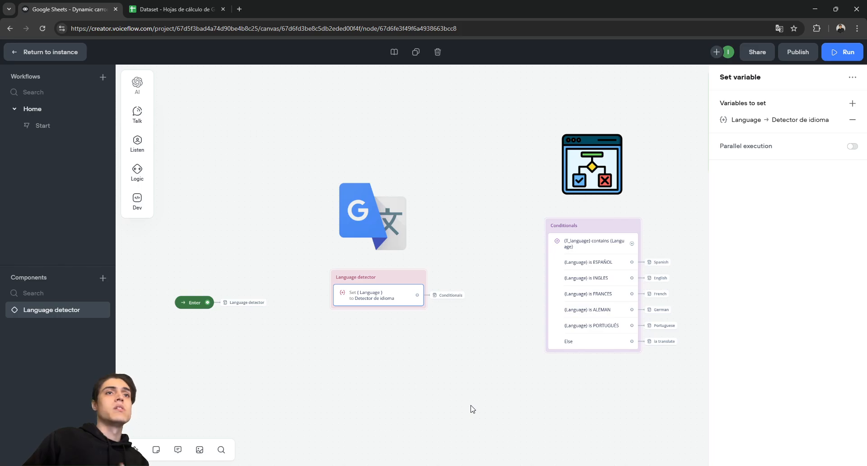
left_click_drag(490, 347, 347, 362)
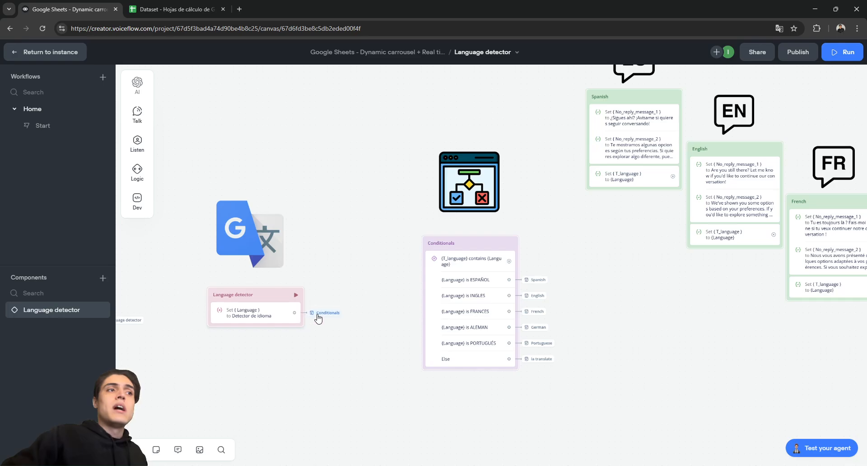
Step: Check which block the Language detector block's outgoing link goes to, and dismiss the link details
left_click(320, 315)
left_click(388, 328)
left_click(324, 315)
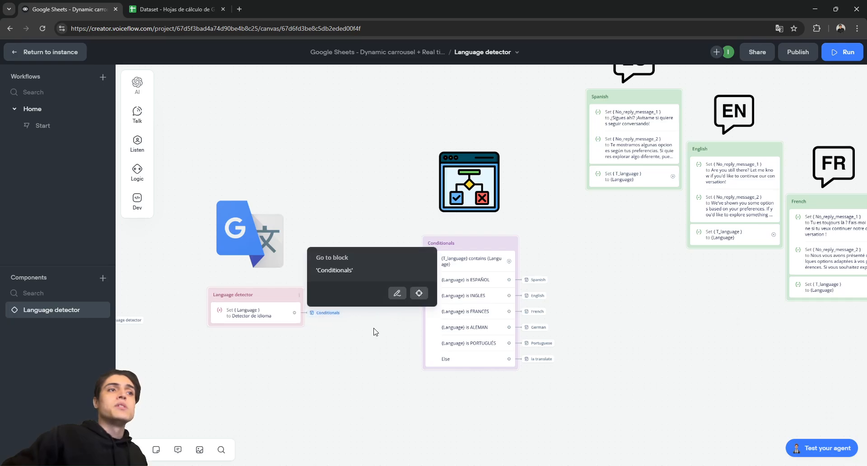
left_click(348, 328)
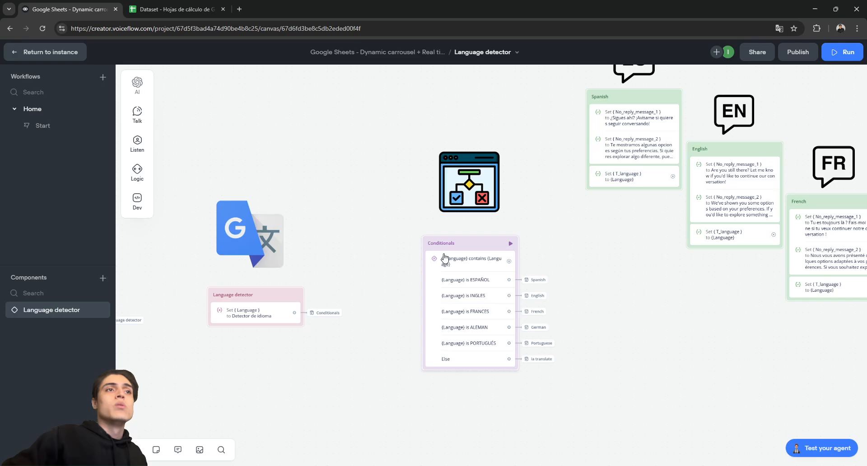
Step: Read the language paths of the Conditionals block and the blocks they lead to
scroll(474, 296, "up", 2)
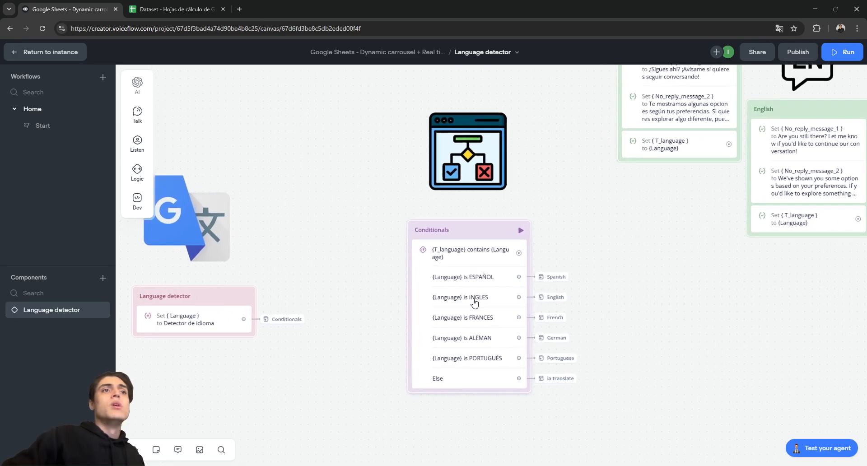
scroll(473, 300, "up", 1)
left_click_drag(691, 297, 673, 275)
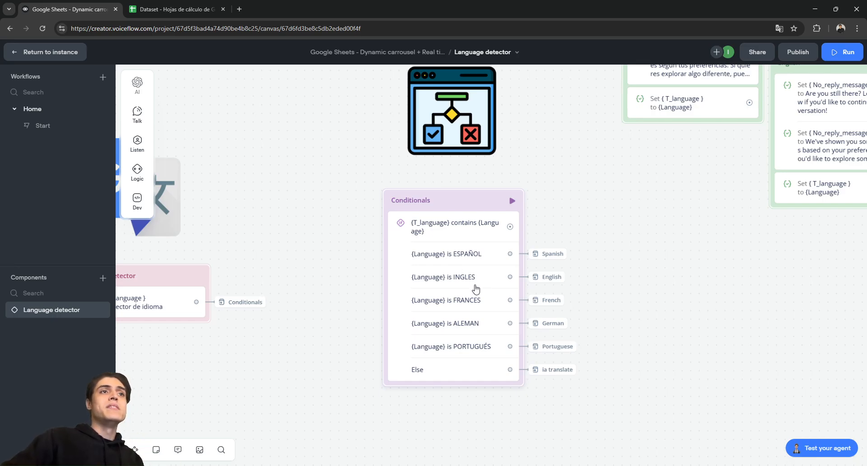
scroll(350, 272, "left", 5)
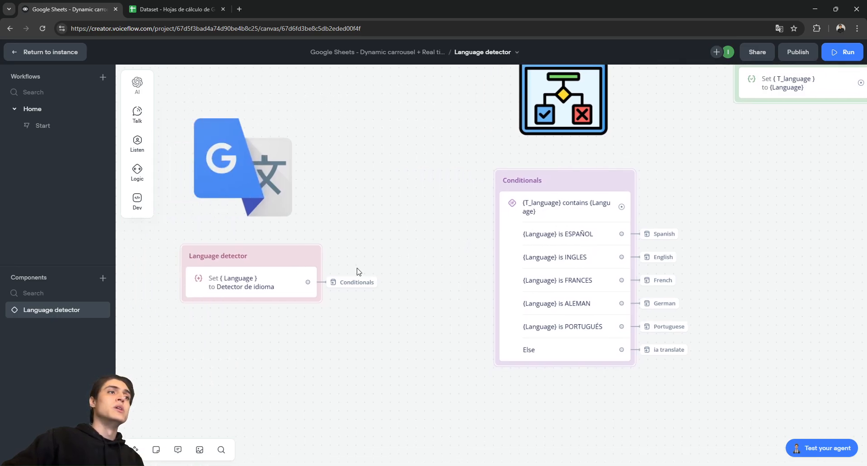
Step: Open the Detector de idioma prompt from the Set Language step, read its system instructions, and close the prompt editor and settings
left_click(268, 282)
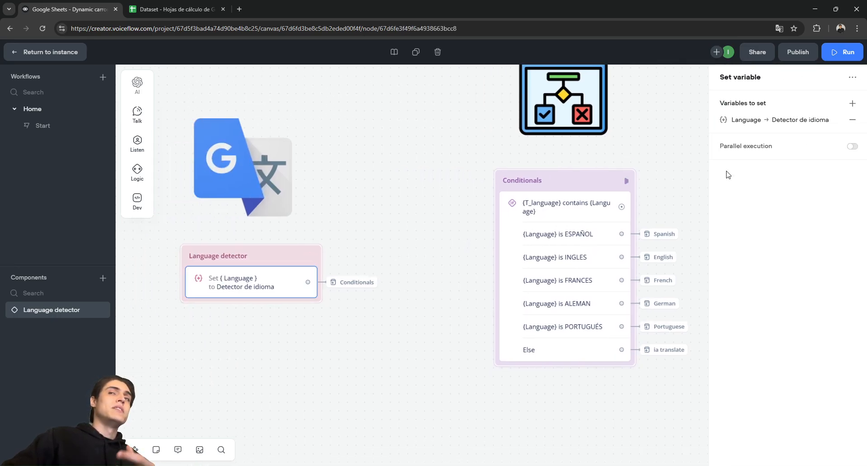
left_click(788, 121)
left_click(689, 140)
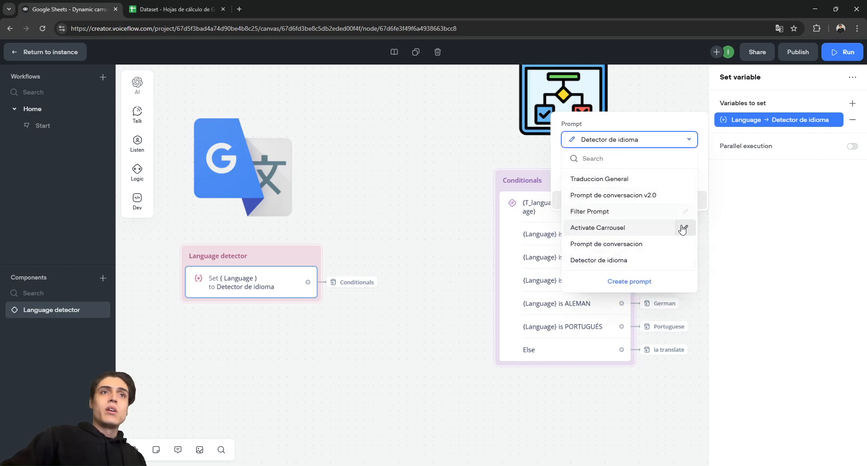
left_click(686, 262)
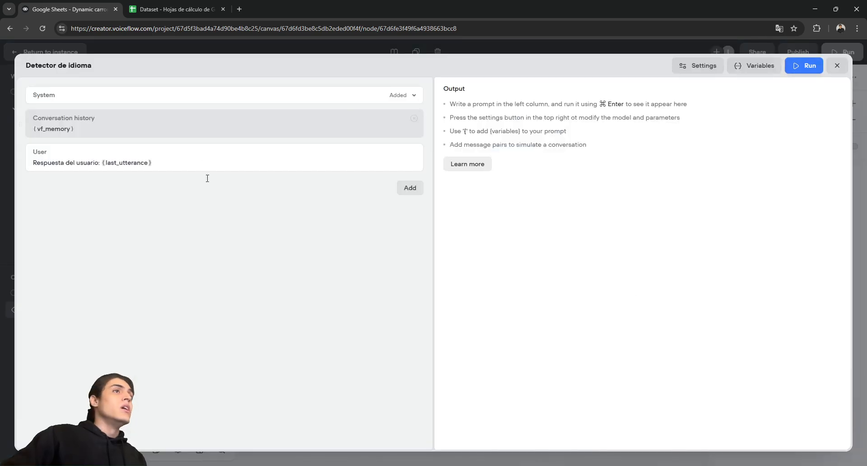
left_click(385, 96)
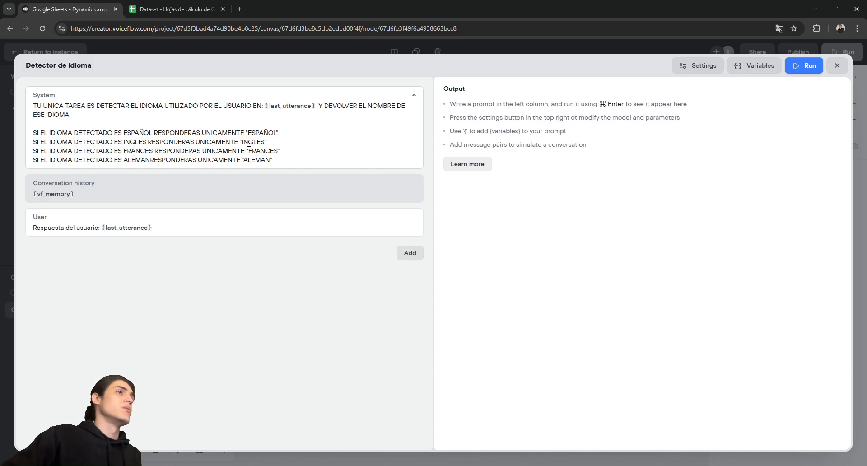
left_click(837, 65)
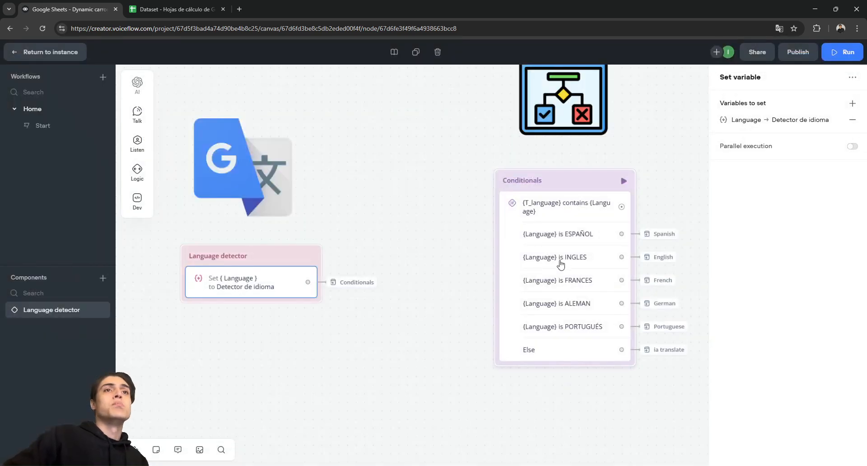
left_click_drag(461, 241, 394, 227)
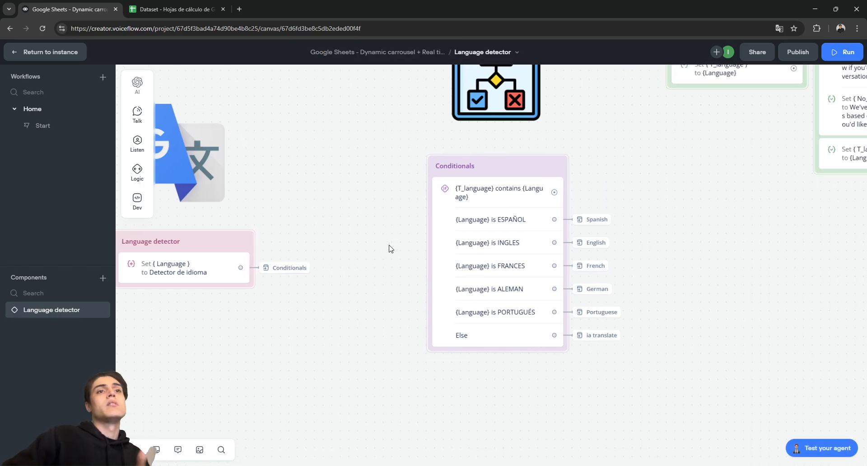
Step: Open the Conditionals block's condition settings, review its business logic paths and Else path, and close them
scroll(382, 252, "down", 1)
scroll(381, 249, "down", 1)
left_click_drag(595, 200, 505, 248)
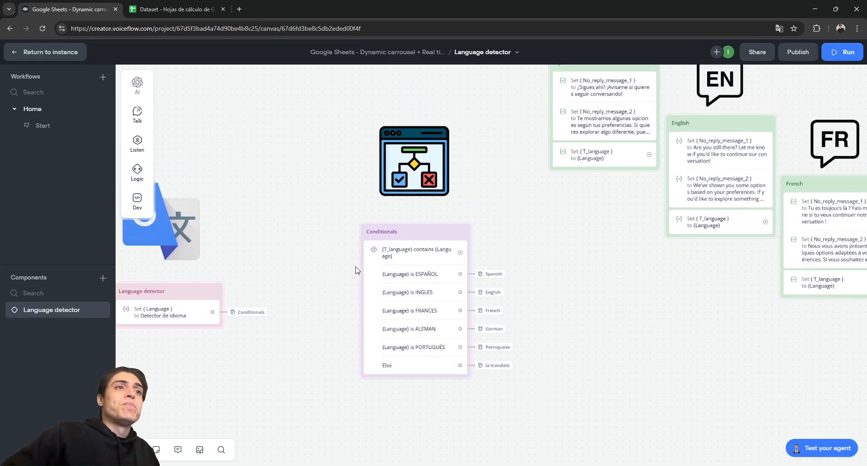
left_click(405, 252)
left_click(297, 246)
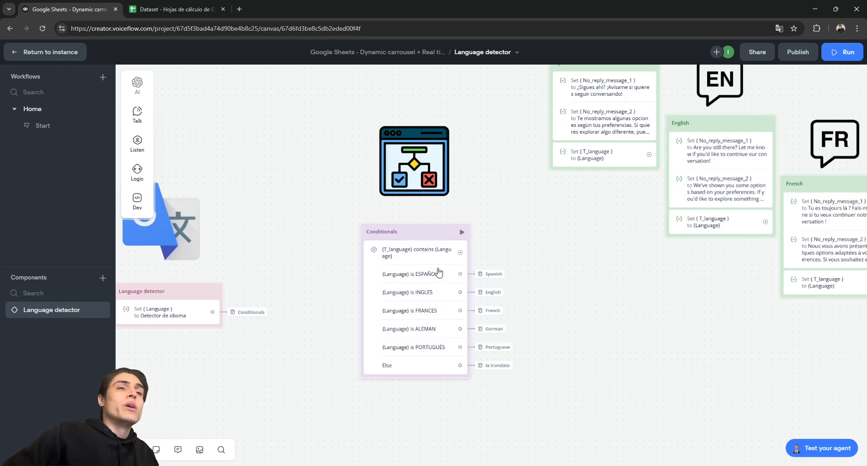
left_click(406, 322)
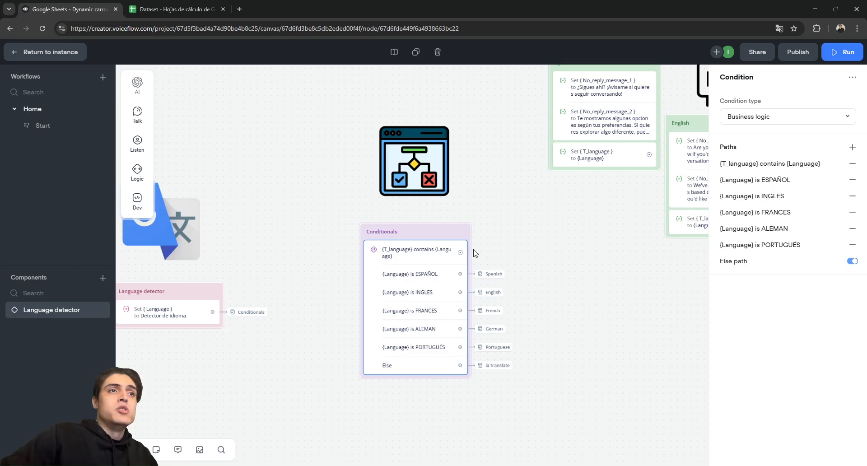
left_click_drag(290, 254, 420, 245)
Step: Return from the component to the Home workflow and check the Conversational prompt block's link to Conditional Prompt
left_click(51, 56)
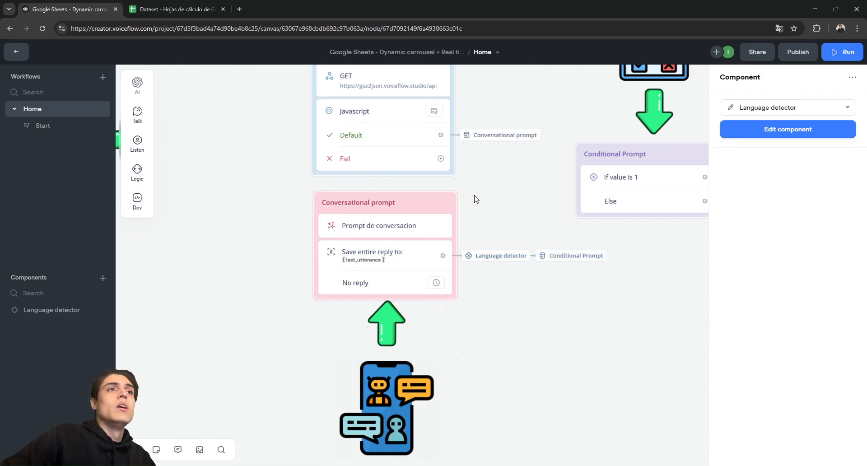
left_click_drag(476, 199, 368, 247)
left_click(469, 304)
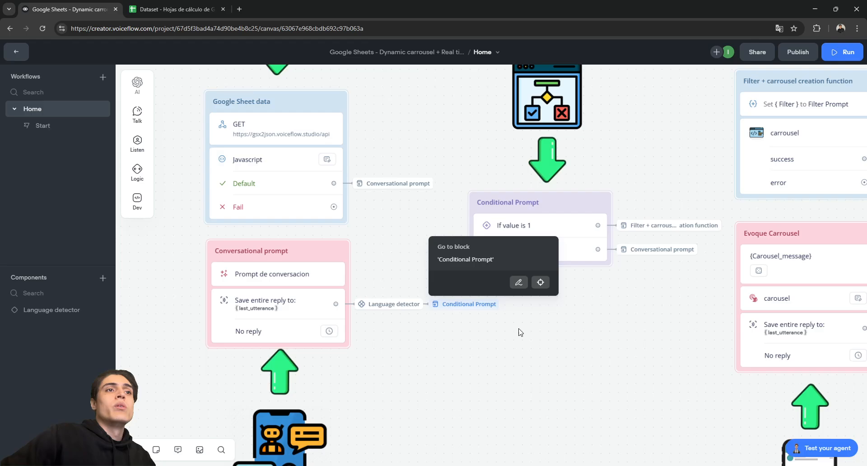
left_click(519, 283)
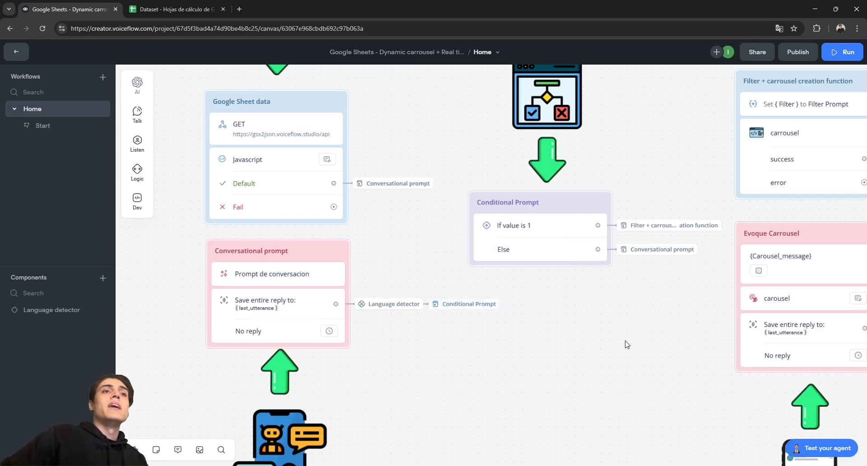
Step: Open the Conditional Prompt block's condition settings and review the available condition types, keeping Prompt selected
left_click(474, 246)
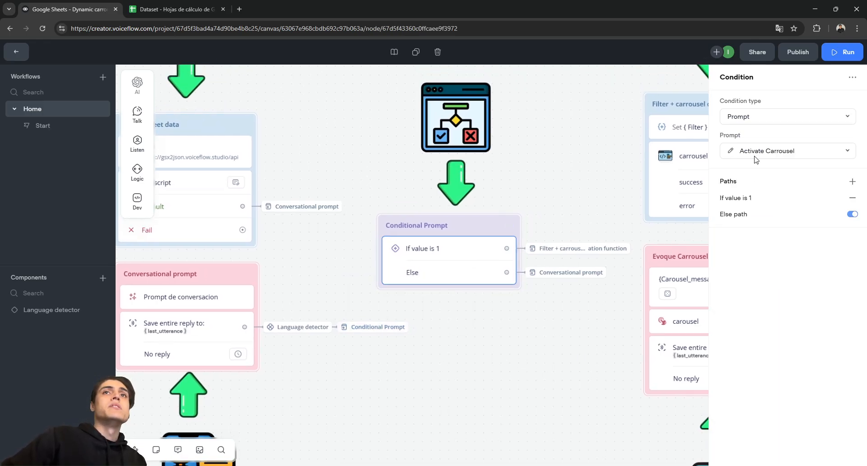
left_click(783, 121)
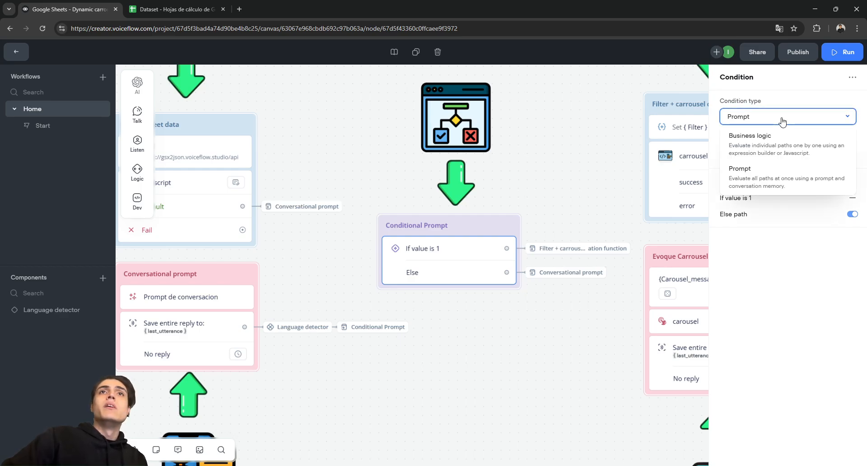
left_click(810, 111)
Step: Open the Activate Carrousel prompt, read its system instructions for answering 1 or 0, and close the prompt editor and settings
left_click(812, 151)
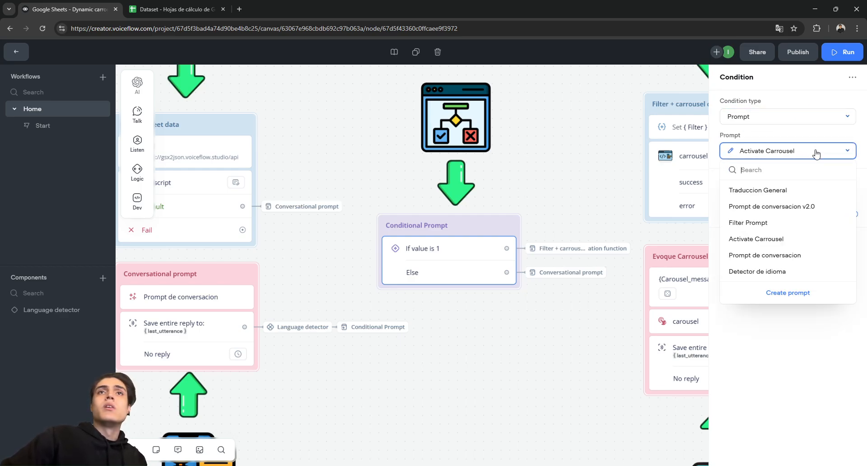
left_click(843, 240)
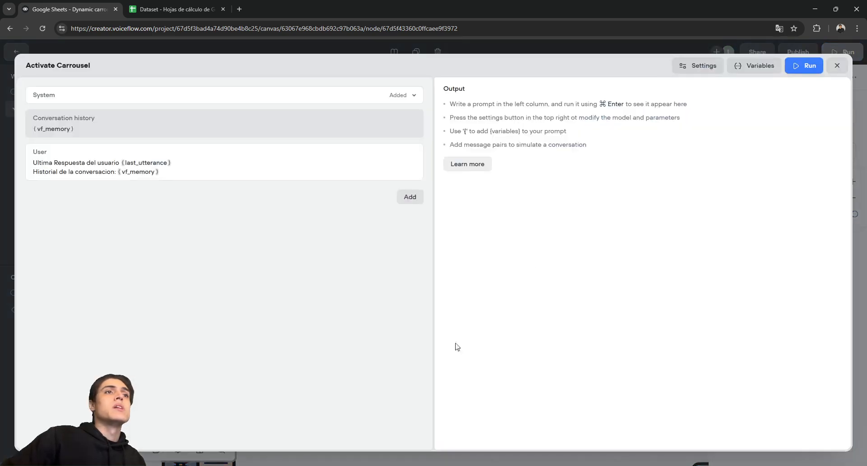
left_click(228, 98)
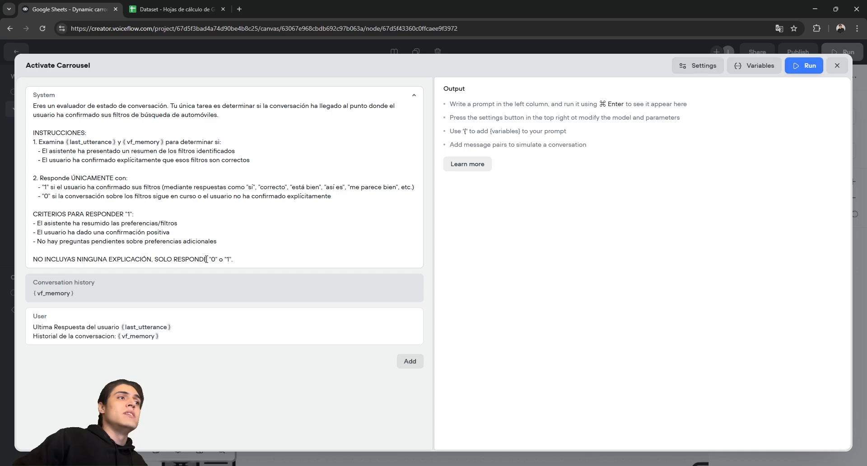
left_click(227, 261)
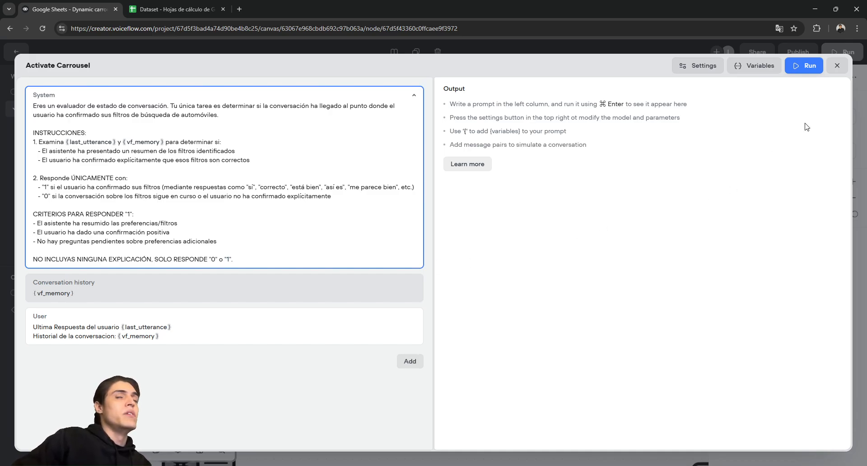
left_click(837, 65)
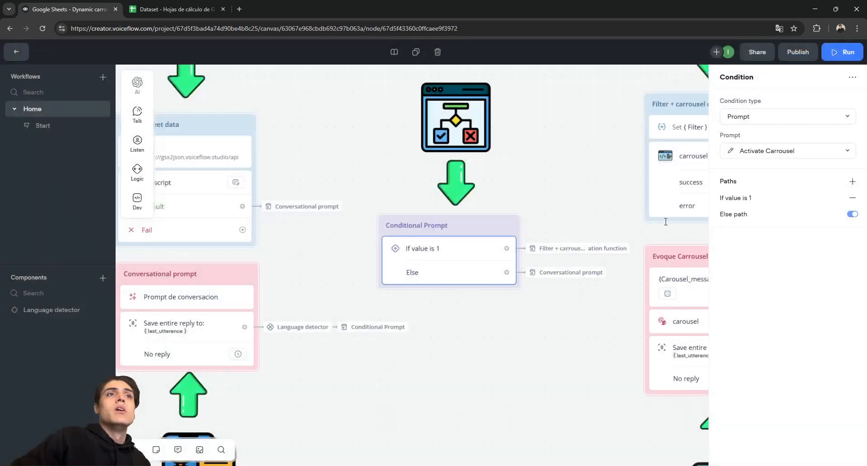
left_click(593, 357)
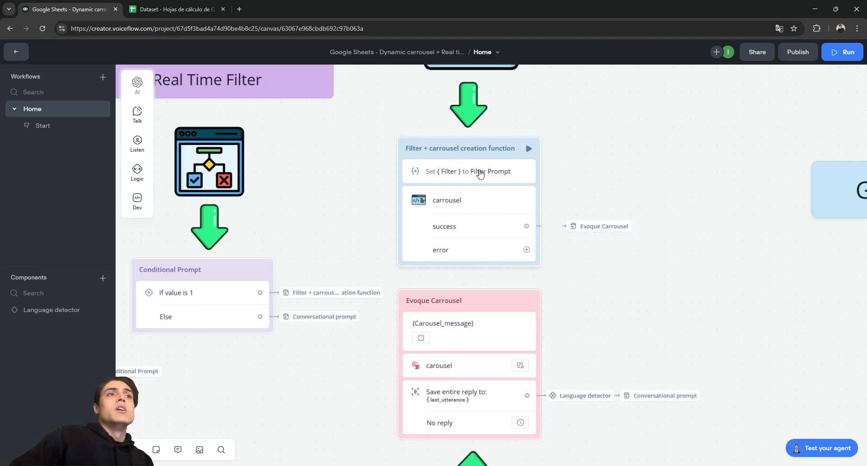
Step: Open the Filter variable's settings in the Filter + carrousel creation function block and show the prompts available for it
left_click(511, 171)
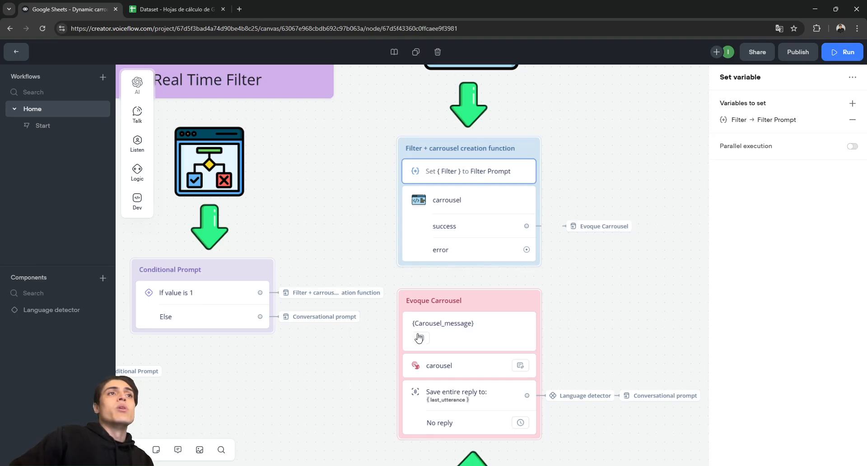
left_click_drag(620, 135, 617, 157)
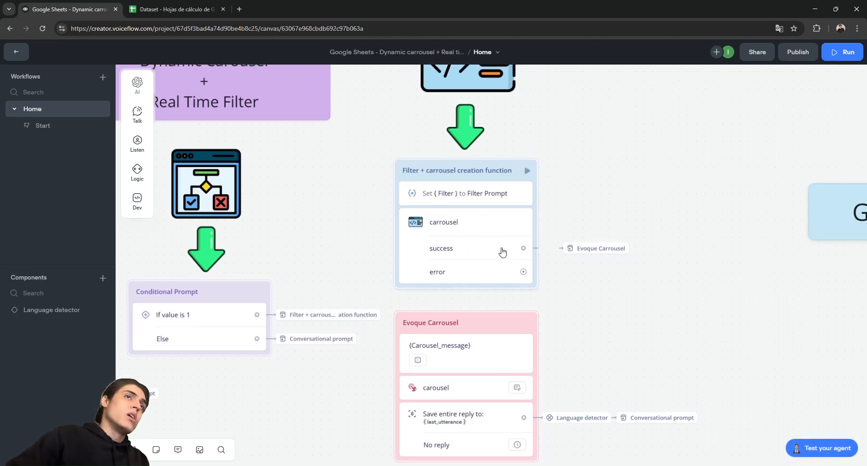
left_click(478, 192)
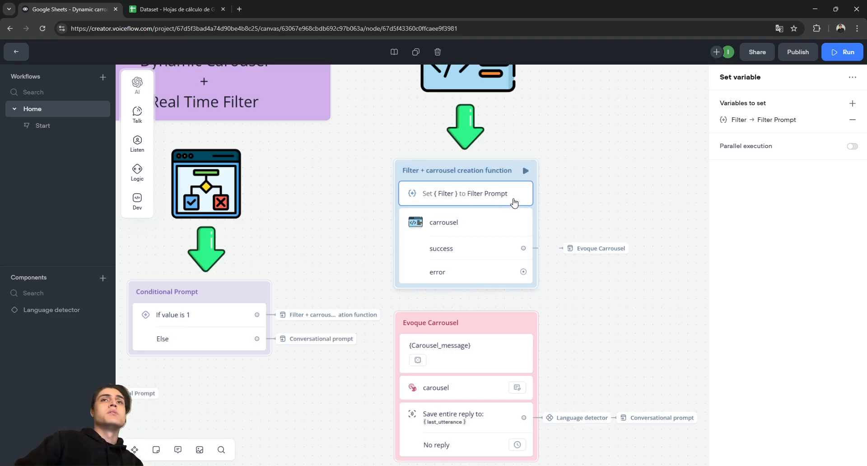
left_click(761, 120)
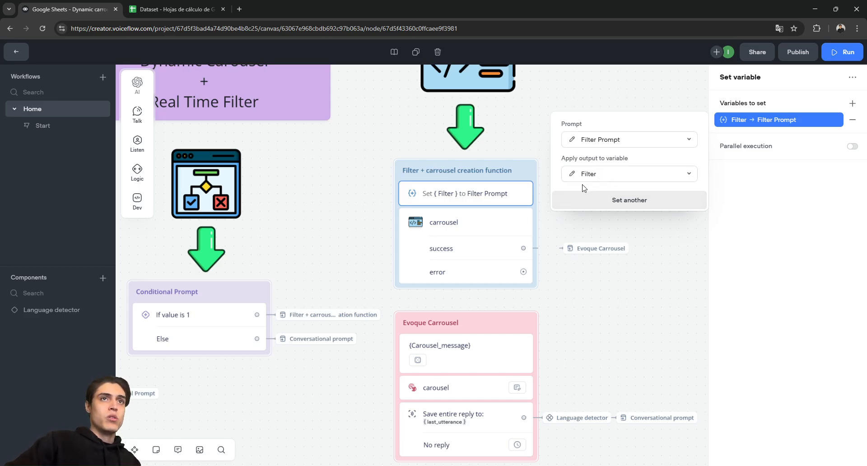
left_click(657, 141)
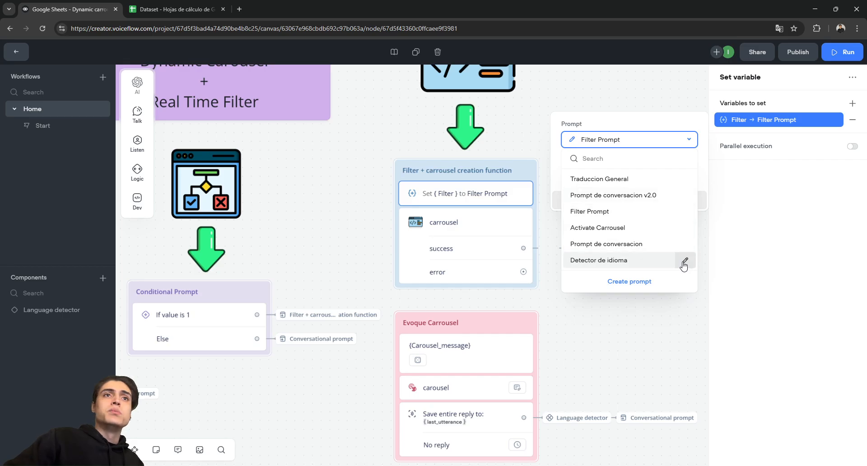
Step: Open Filter Prompt for editing, expand its system instructions, and read the rules for returning 0 or car names
left_click(686, 211)
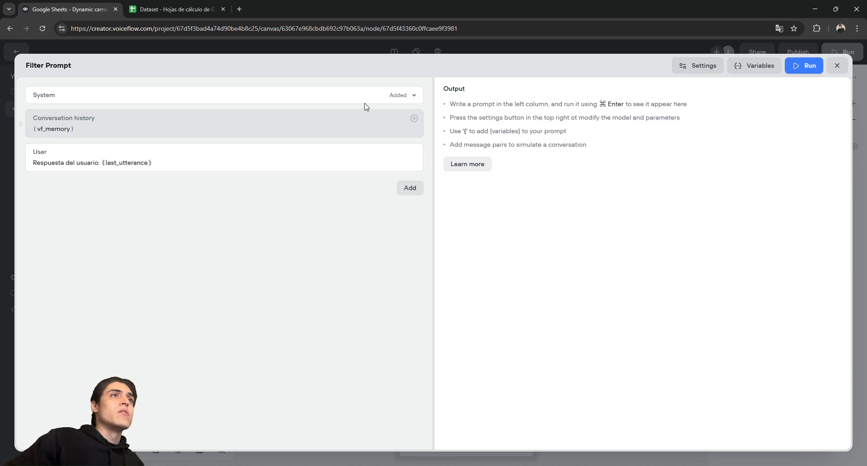
left_click(337, 96)
scroll(277, 232, "down", 5)
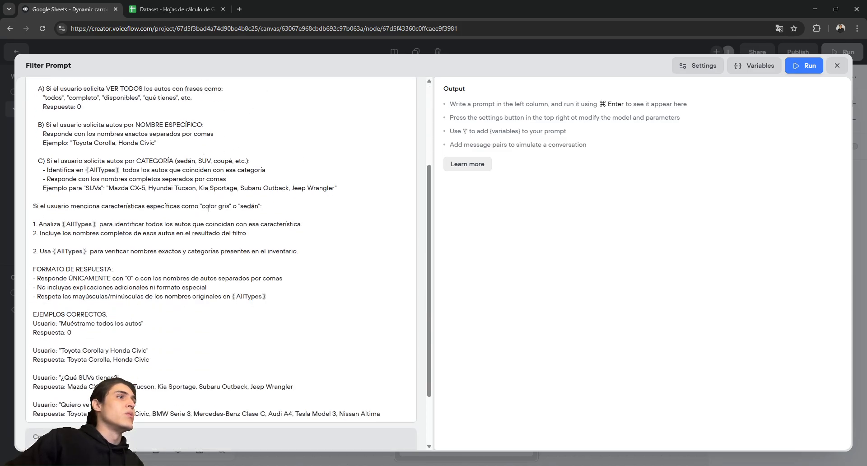
scroll(223, 241, "up", 4)
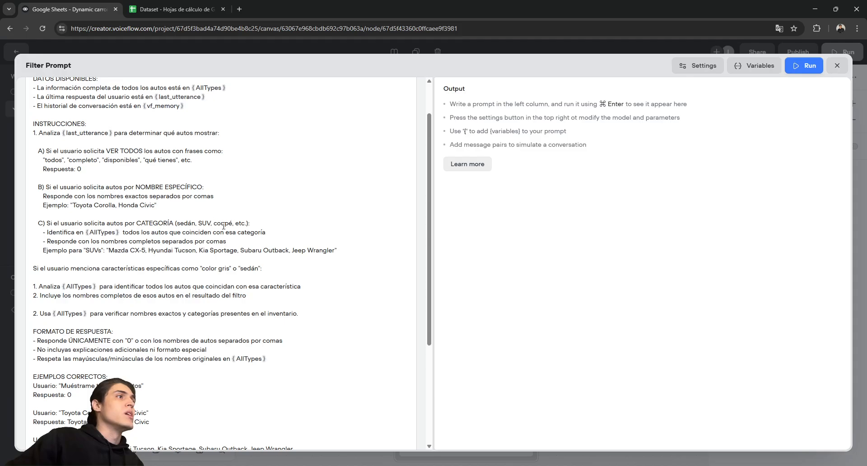
Step: Switch to the Dataset spreadsheet in Google Sheets and review the car names in the name column
left_click(176, 9)
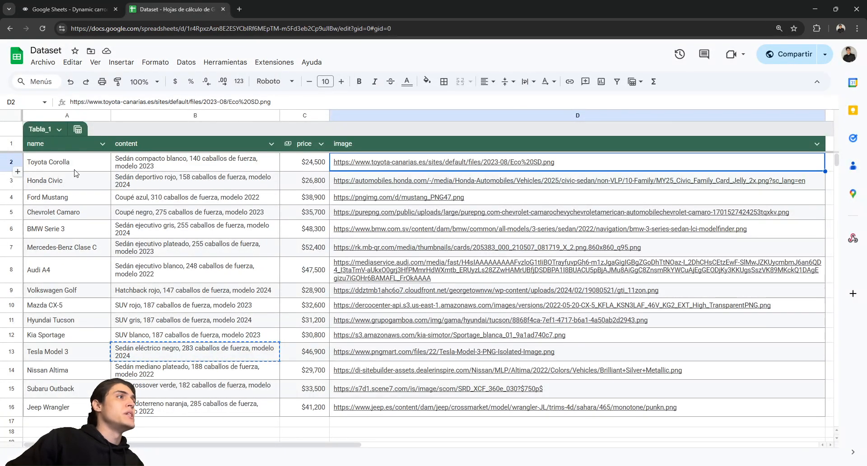
left_click_drag(75, 168, 74, 249)
left_click_drag(74, 287, 74, 367)
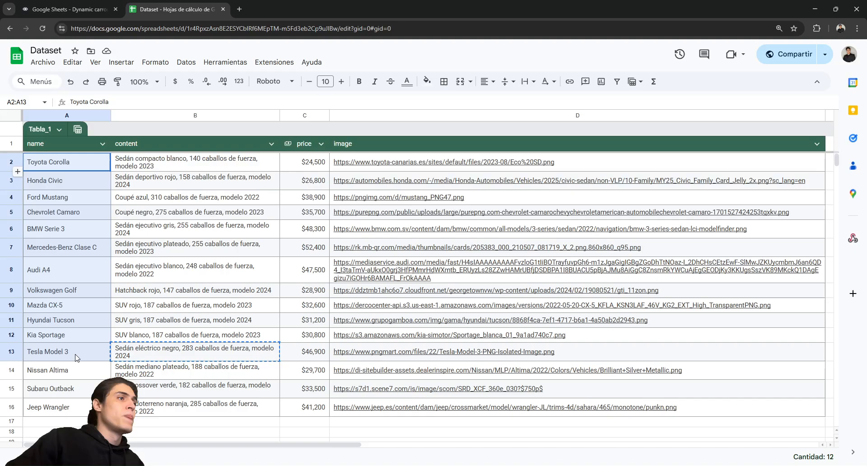
left_click(74, 366)
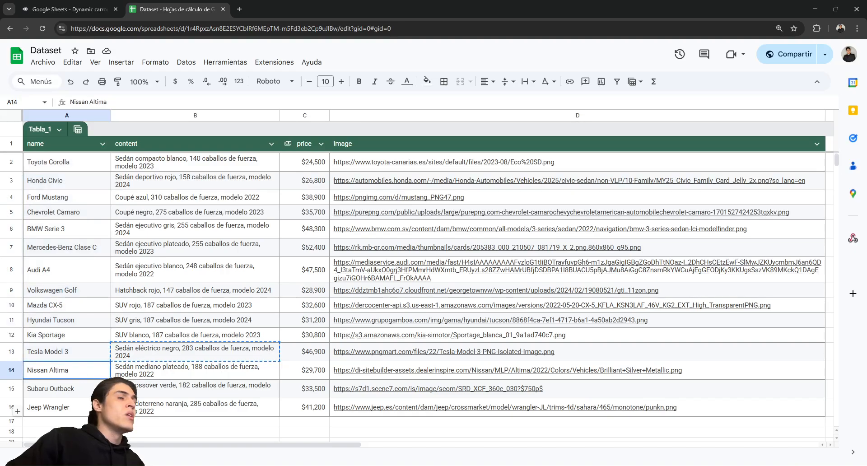
left_click(83, 236)
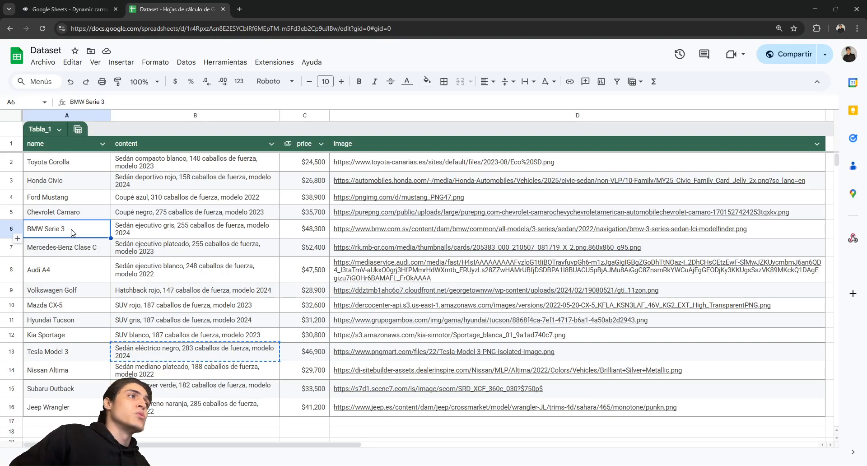
key("Up")
key("Up")
key("Up")
key("Up")
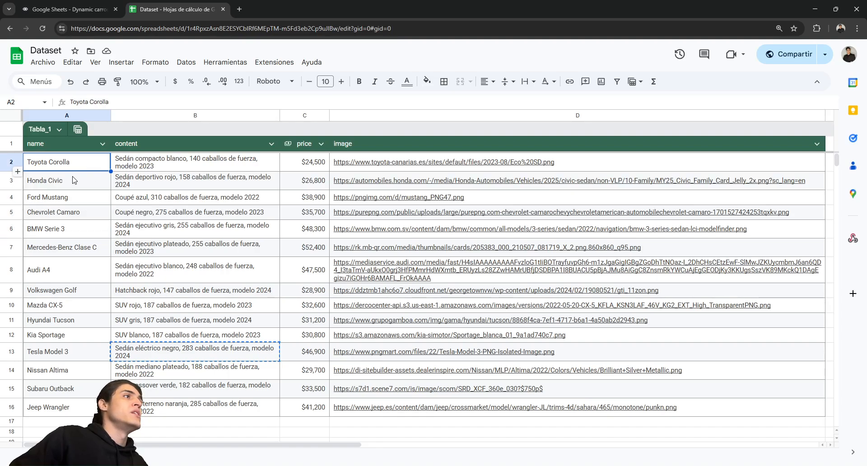
Step: Compare the Filter Prompt's instructions in Voiceflow with the car rows in the Dataset spreadsheet, ending back at the prompt
left_click(76, 9)
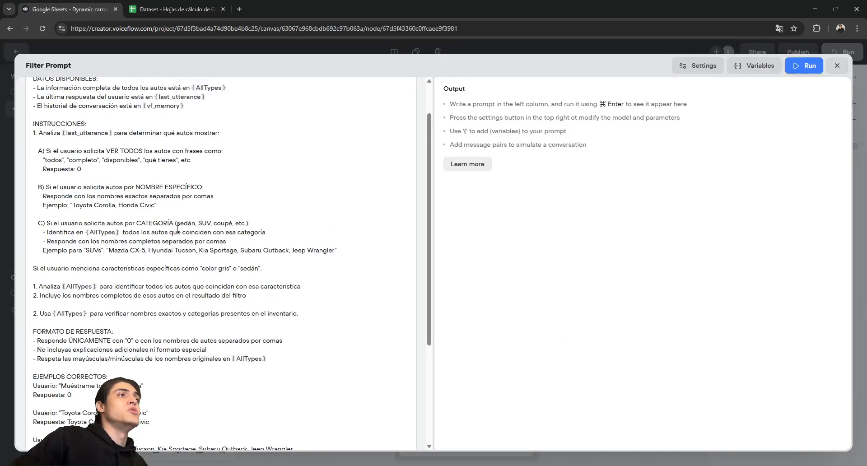
left_click(173, 9)
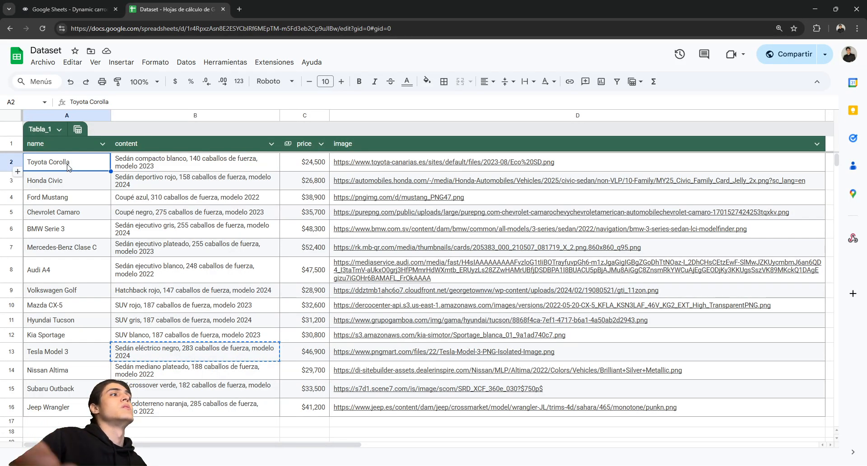
scroll(195, 289, "down", 2)
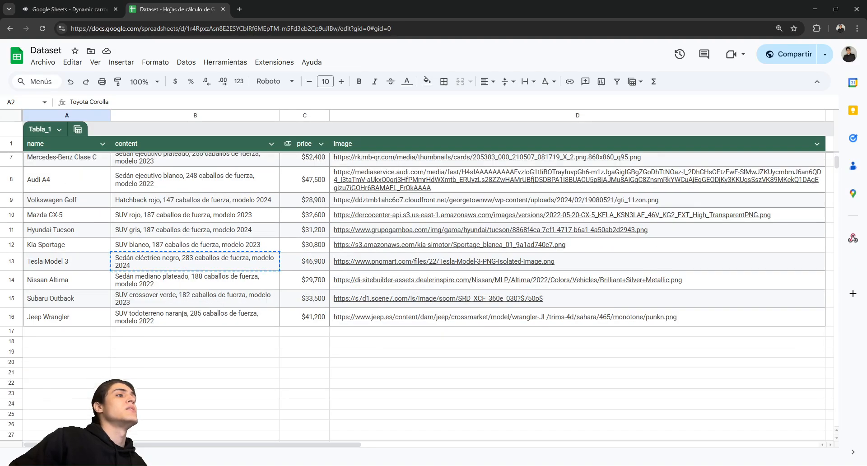
left_click(94, 356)
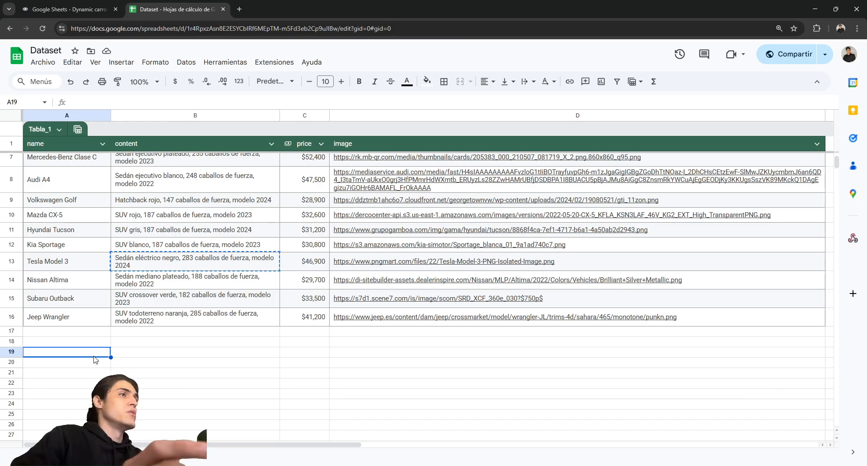
key("ctrl+Tab")
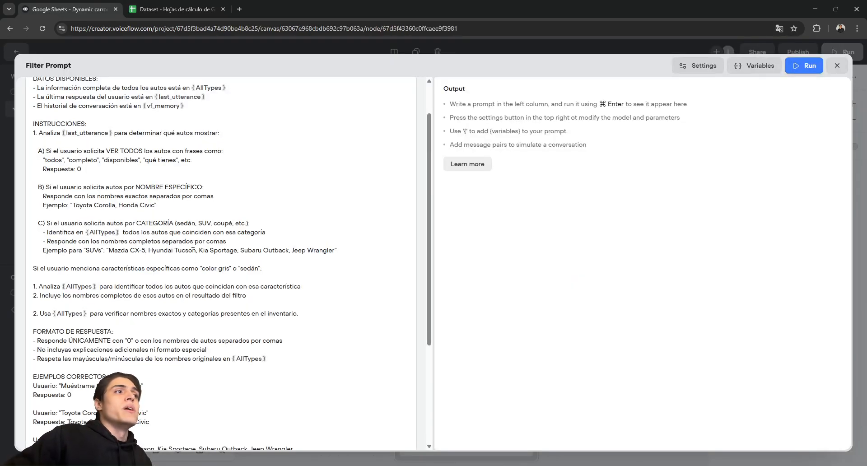
Step: Close Filter Prompt, open the carrousel function's settings, and compare its variable mappings with the car rows in the Dataset spreadsheet
left_click(837, 65)
left_click(519, 251)
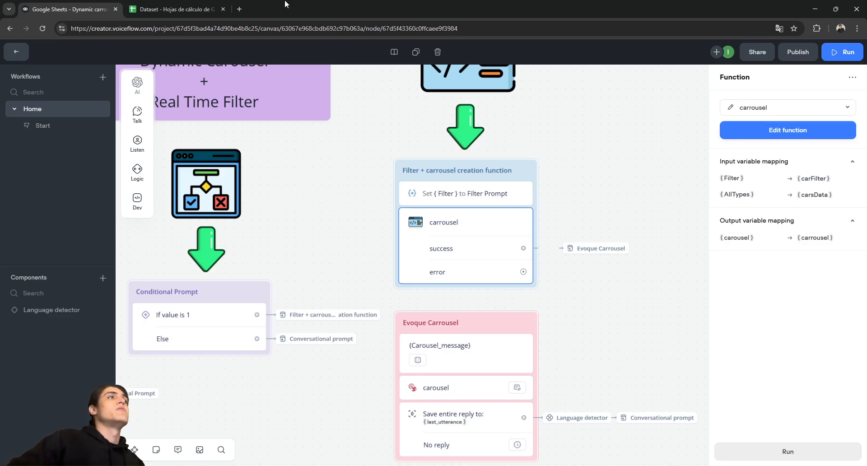
left_click(176, 9)
scroll(121, 283, "up", 2)
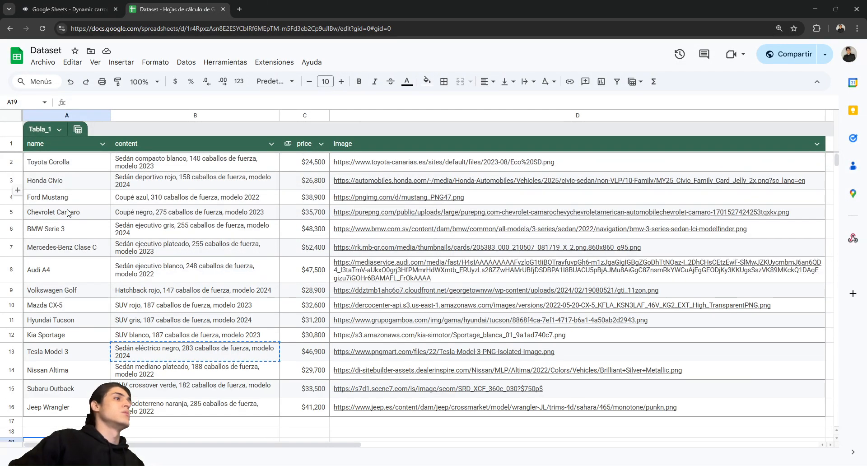
left_click_drag(67, 163, 344, 409)
key("ctrl+Tab")
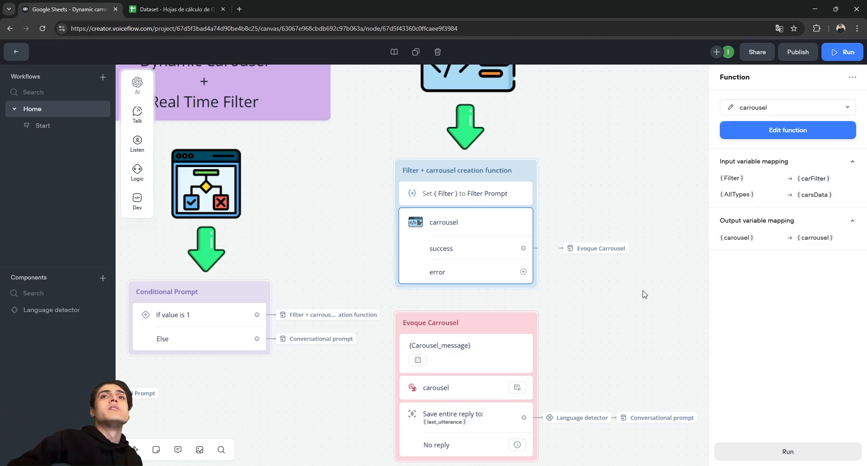
Step: Open the carrousel function for editing and read through its JavaScript code and input and output variables
left_click(777, 131)
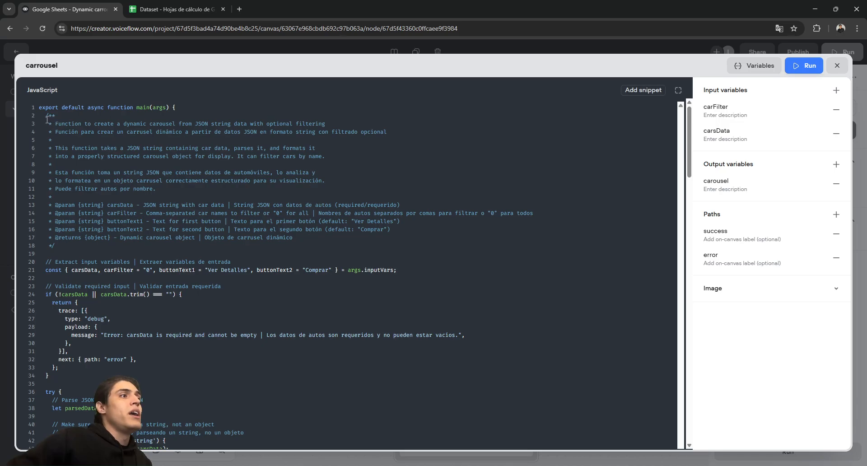
left_click_drag(48, 120, 136, 256)
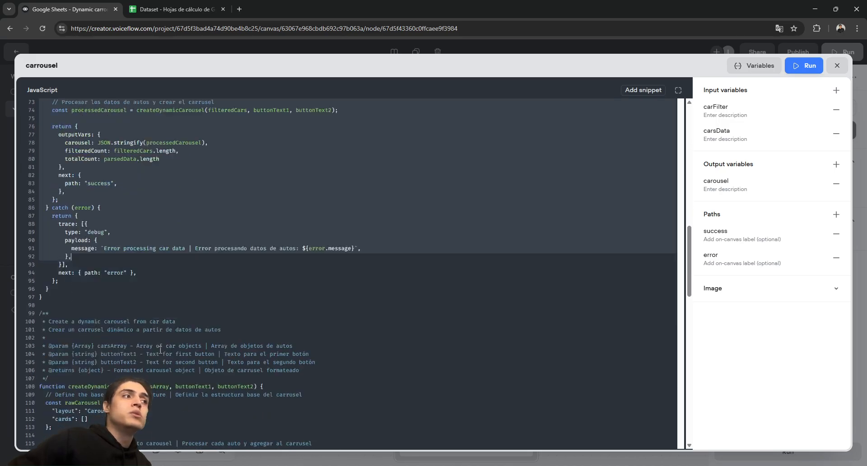
left_click_drag(161, 350, 81, 255)
left_click(136, 430)
scroll(83, 329, "up", 13)
scroll(81, 256, "up", 15)
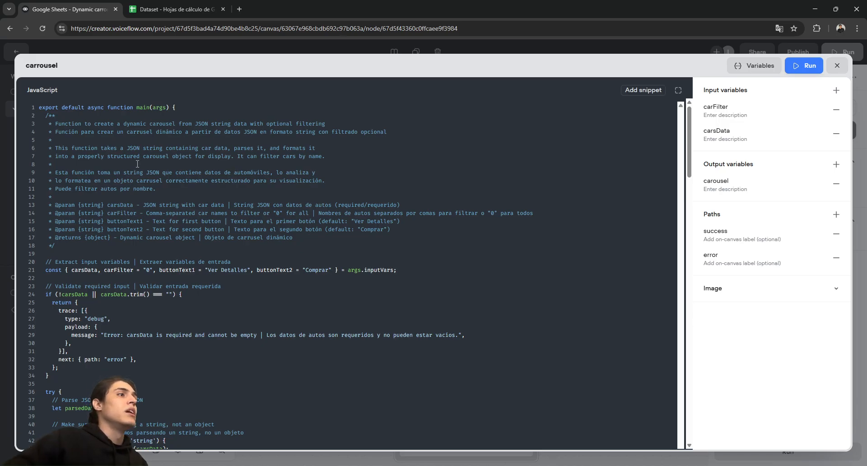
Step: Highlight the explanatory comments in lines 2 to 20 of the carrousel function's code, and close the function editor
mouse_move(49, 118)
left_mouse_down()
mouse_move(108, 187)
mouse_move(181, 247)
mouse_move(229, 265)
mouse_move(253, 263)
mouse_move(190, 254)
mouse_move(40, 116)
left_mouse_up()
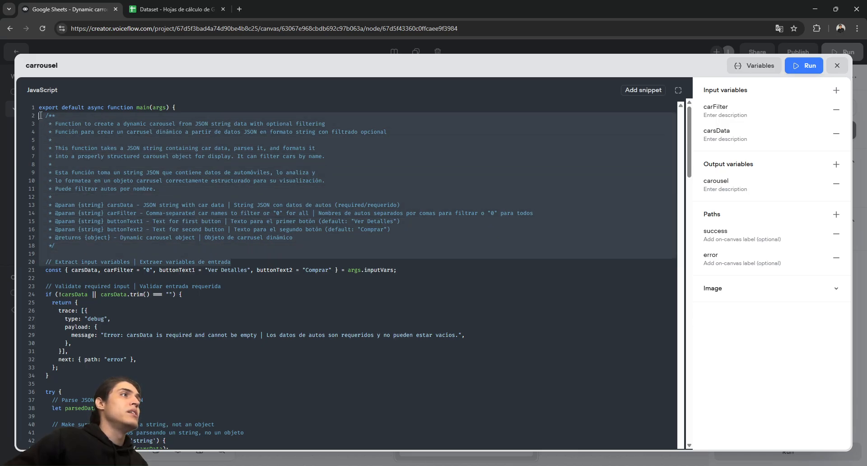
left_click(237, 194)
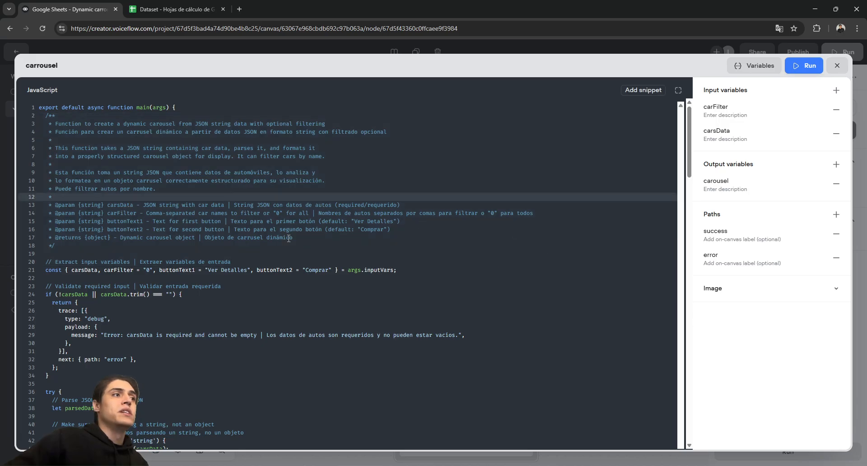
left_click_drag(235, 257, 38, 114)
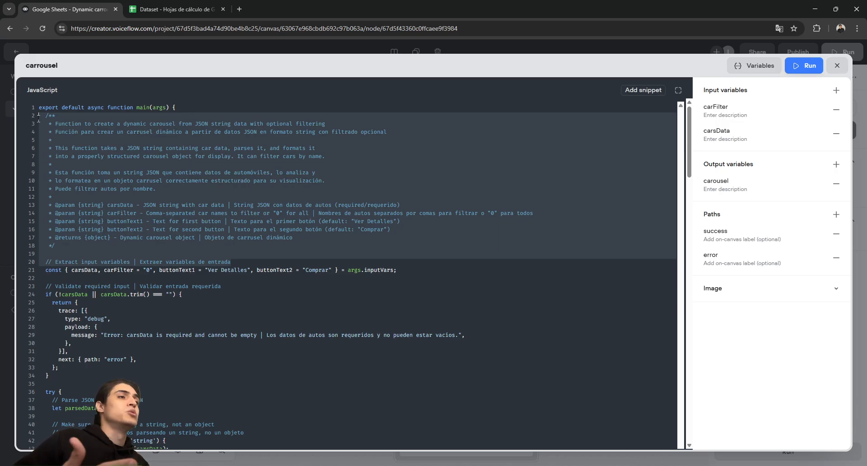
left_click(837, 66)
Step: Open the carousel action's settings in the Evoque Carrousel block and locate the Custom action type among the Dev steps
left_click_drag(580, 270, 562, 173)
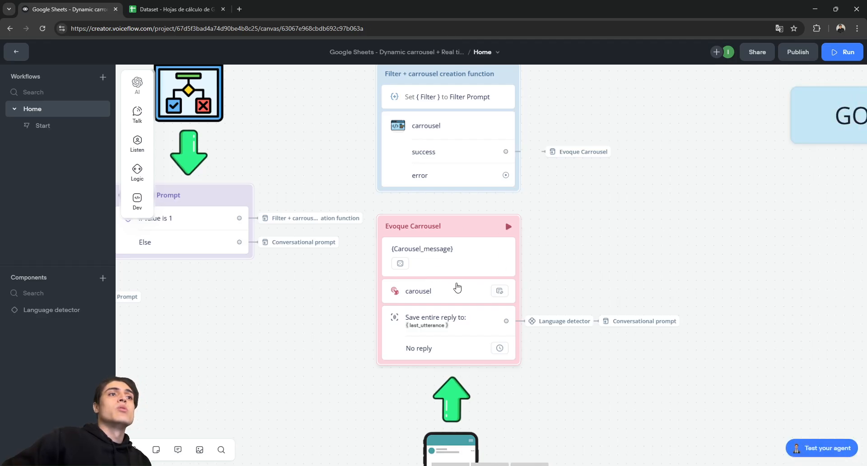
left_click(456, 287)
scroll(568, 266, "down", 1)
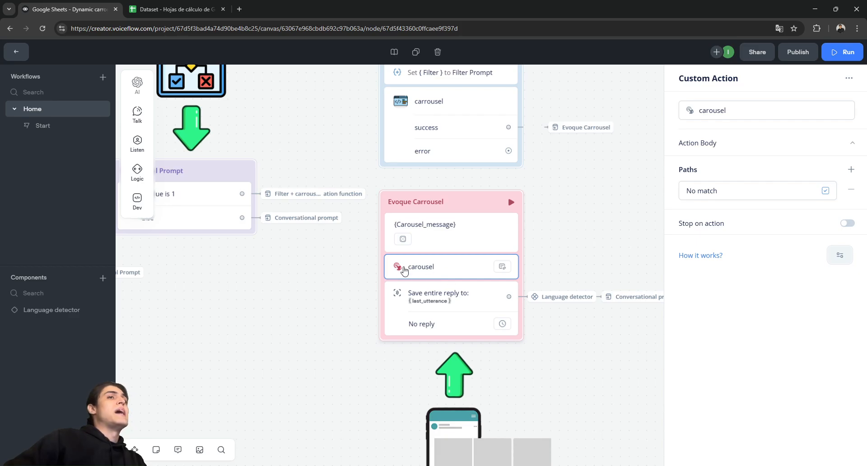
mouse_move(135, 198)
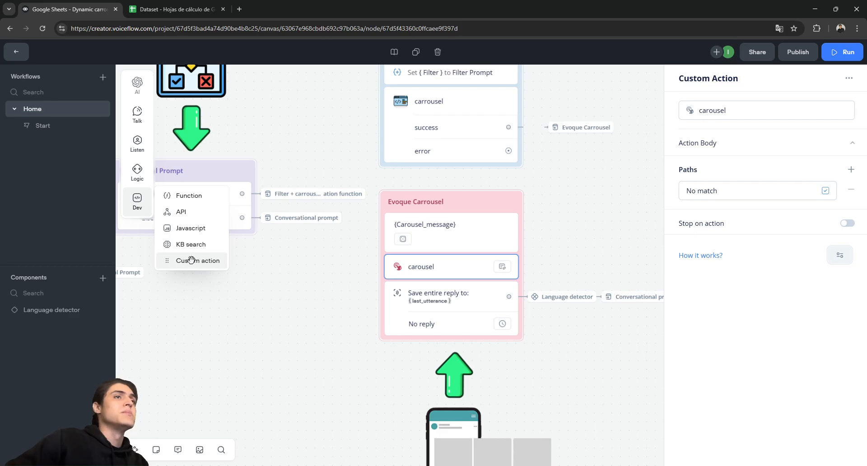
Step: Open the Carousel_message step in the Evoque Carrousel block, review its language variants, and inspect the French variant's condition
left_click(485, 231)
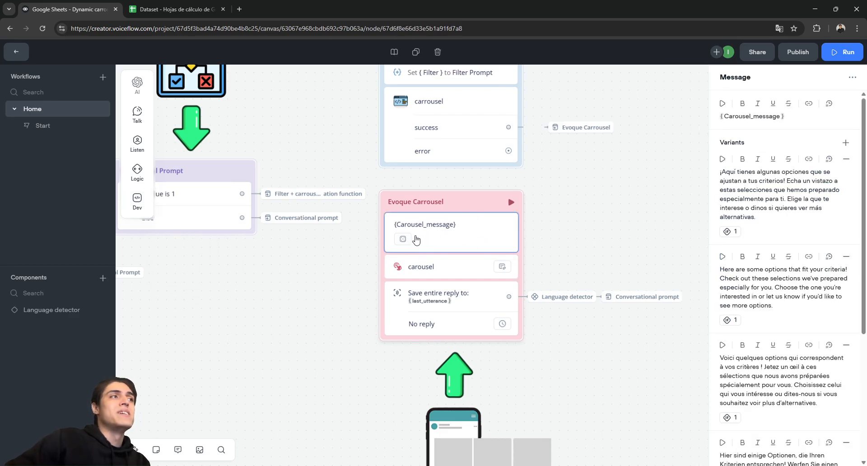
scroll(781, 312, "down", 5)
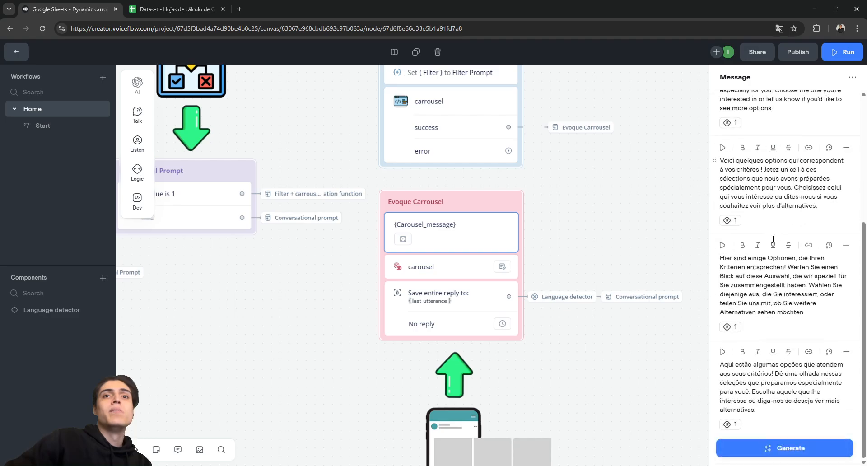
scroll(781, 312, "up", 3)
scroll(781, 312, "up", 3)
scroll(746, 253, "down", 6)
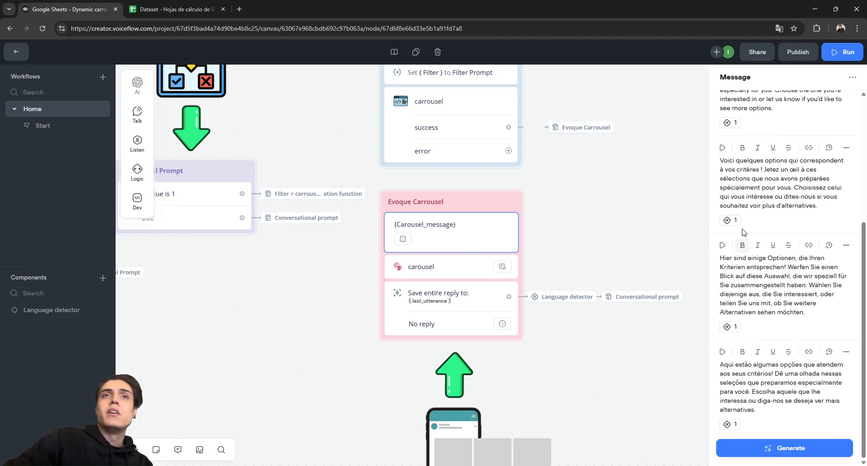
left_click(739, 220)
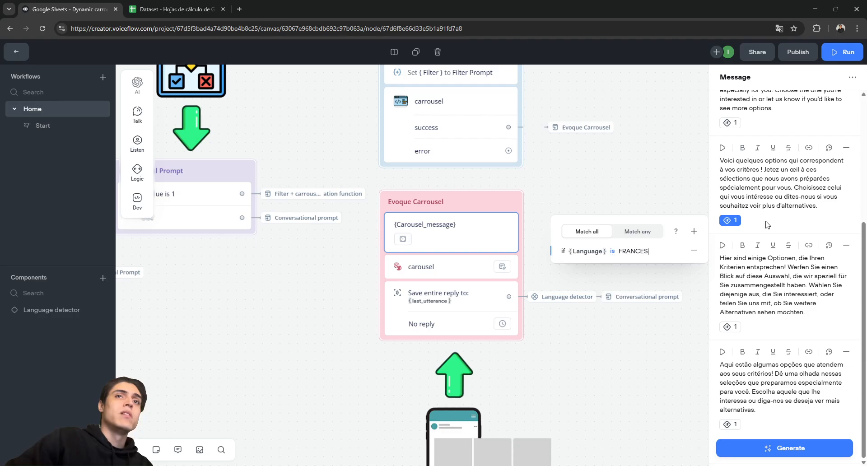
left_click(767, 222)
left_click(727, 222)
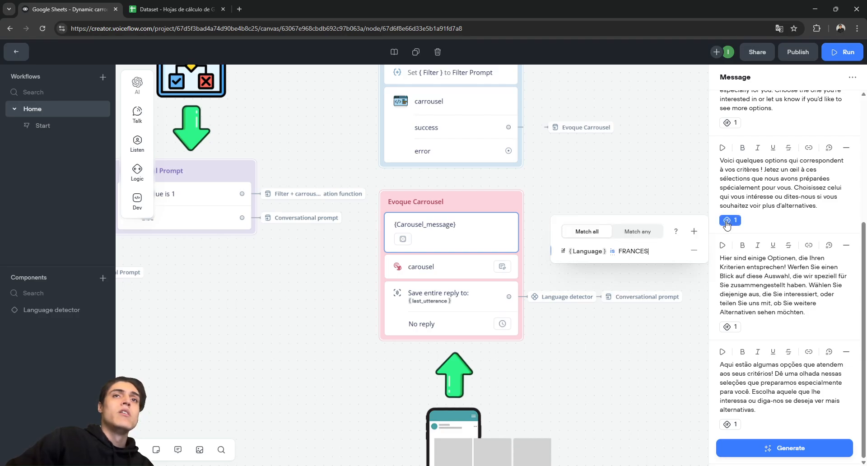
Step: Inspect the English variant's condition in the Carousel_message step and review the texts of all language variants
left_click(809, 221)
left_click(729, 123)
left_click(788, 130)
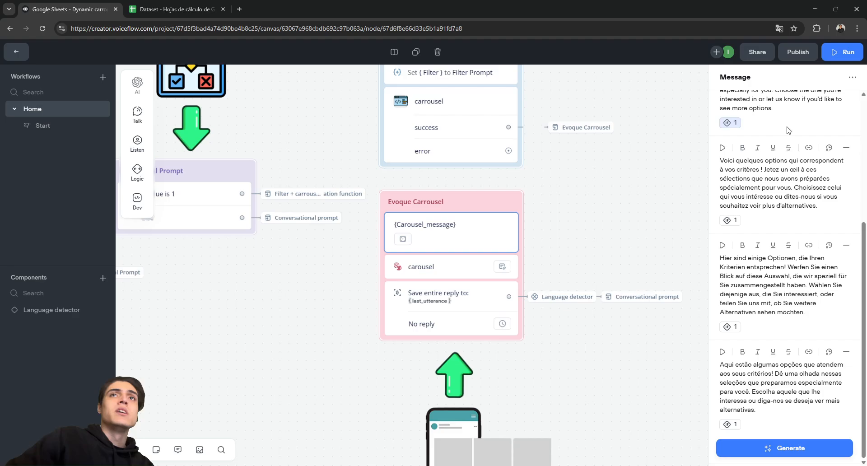
scroll(785, 136, "up", 3)
scroll(761, 194, "down", 3)
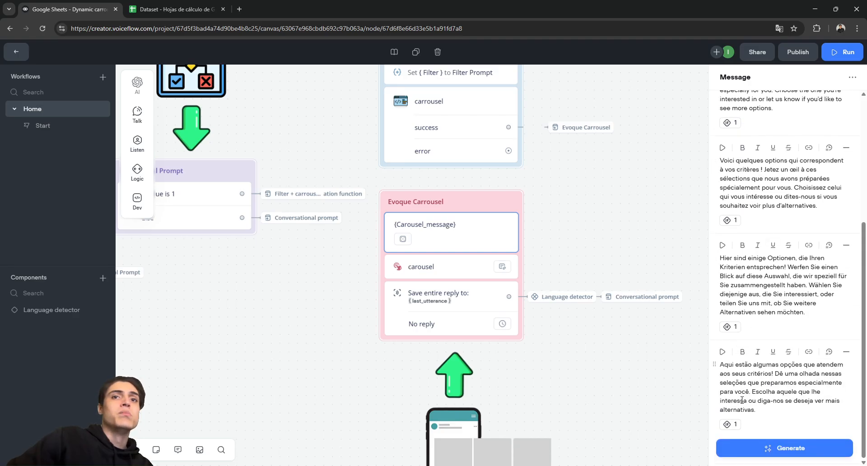
scroll(769, 381, "up", 3)
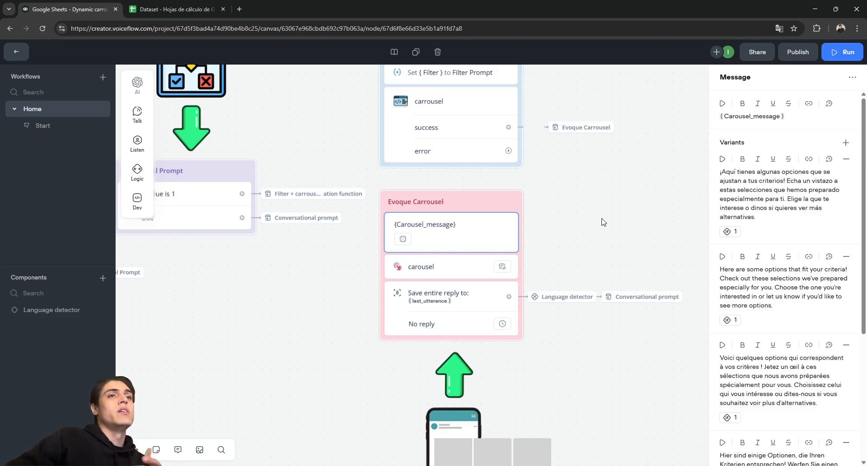
Step: Examine the carousel custom action's JSON body and compare it with the carrousel function's output variable mapping
left_click(495, 271)
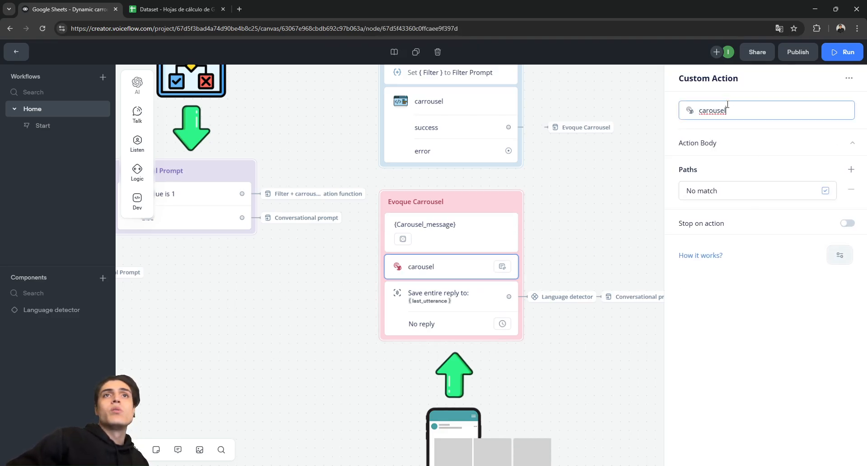
left_click(732, 147)
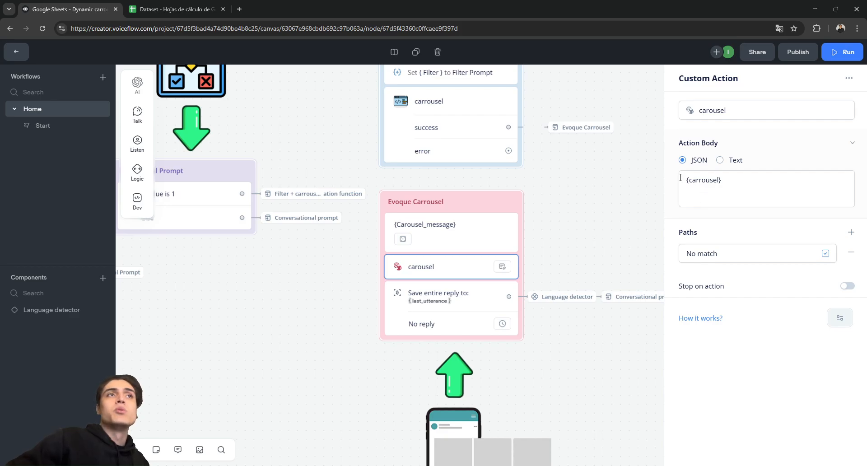
left_click(479, 110)
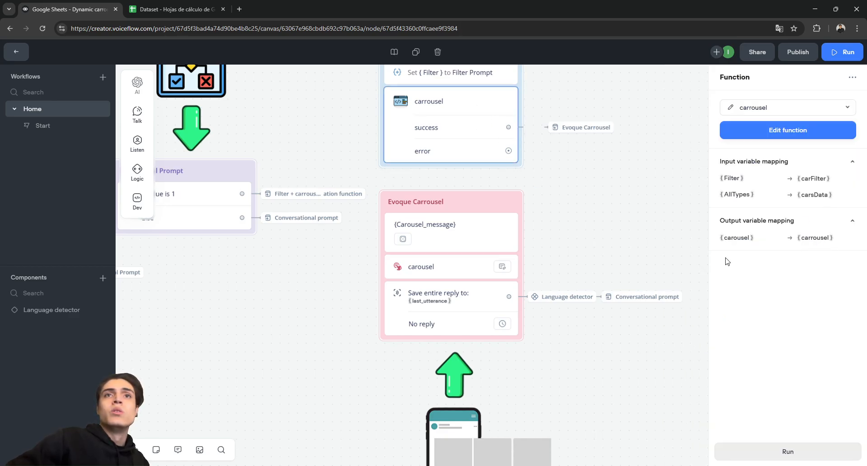
left_click(461, 238)
left_click(457, 273)
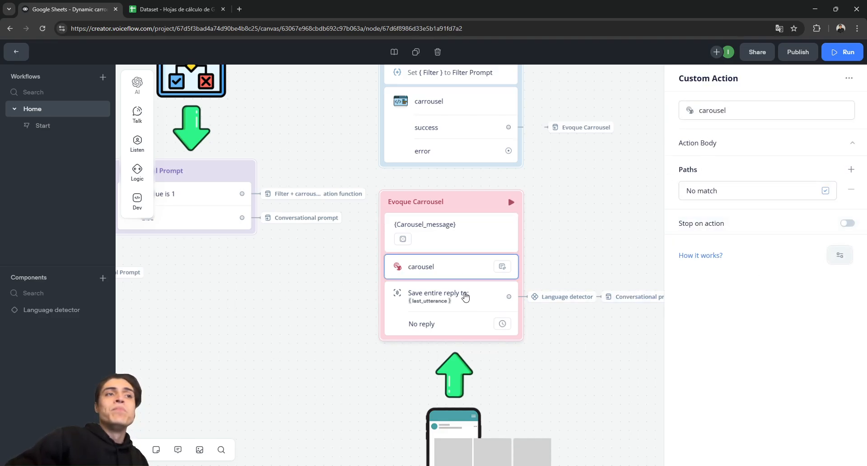
Step: Examine the capture step that saves the entire reply in the Evoque Carrousel block, and close the step settings
left_click(465, 297)
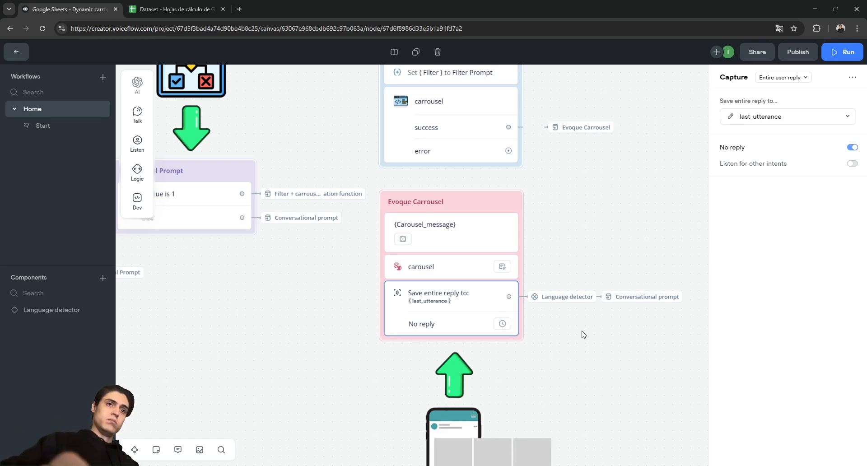
left_click(567, 223)
left_click(494, 300)
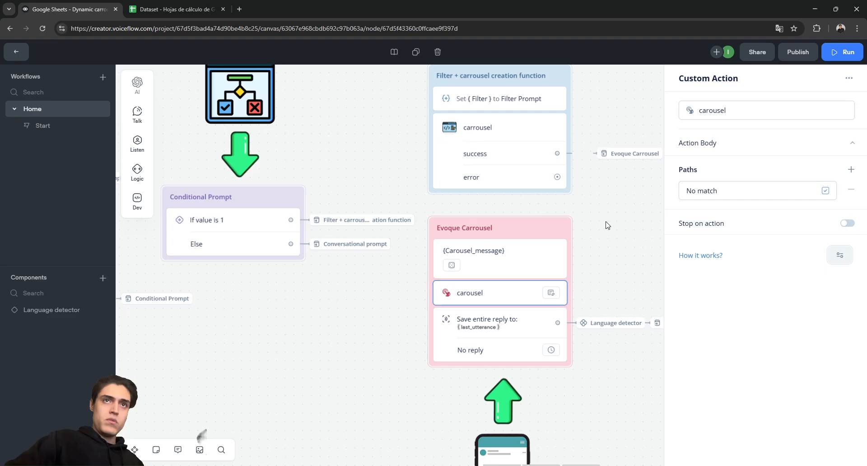
left_click(617, 273)
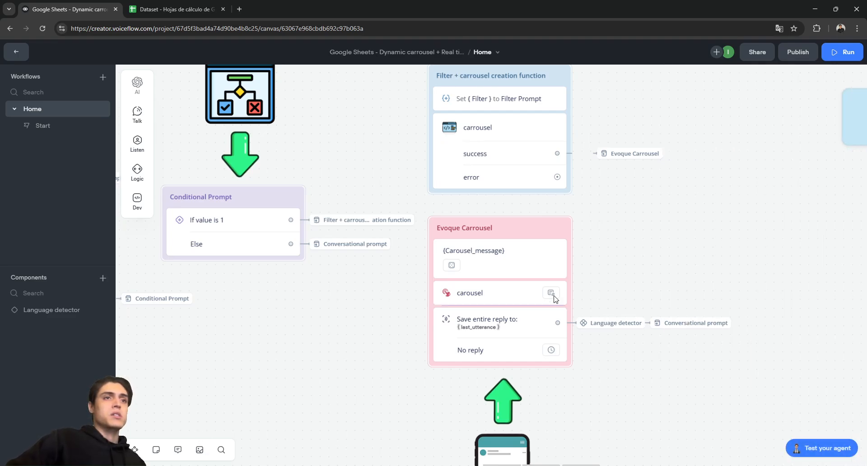
Step: Open the agent's test chat from the workflow canvas
left_click_drag(270, 305, 577, 308)
scroll(577, 306, "down", 3)
scroll(577, 306, "down", 3)
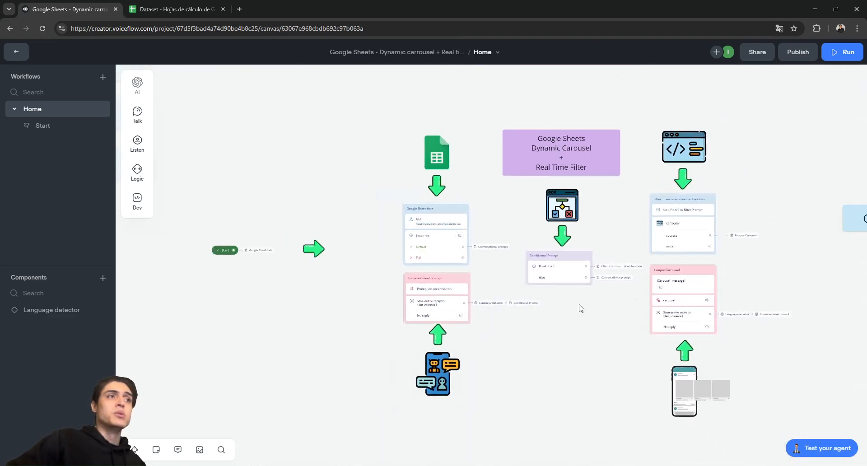
left_click_drag(319, 188, 413, 249)
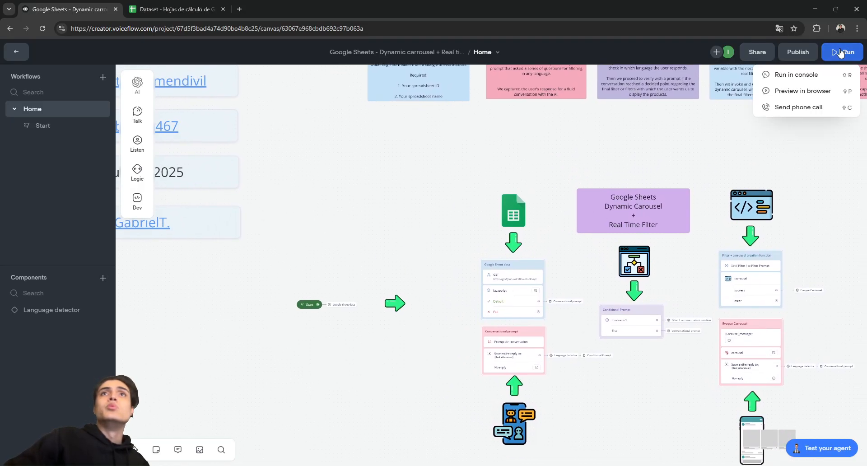
mouse_move(827, 54)
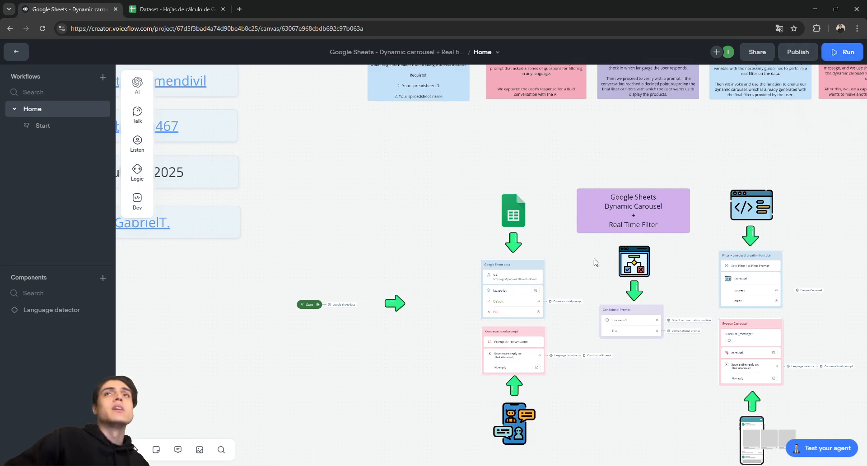
left_click(802, 91)
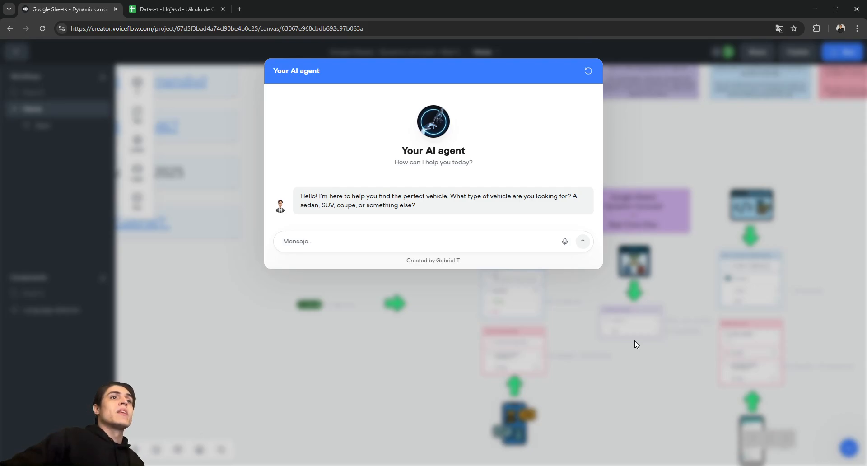
Step: Send the agent a greeting that gives the customer's first name
left_click(384, 244)
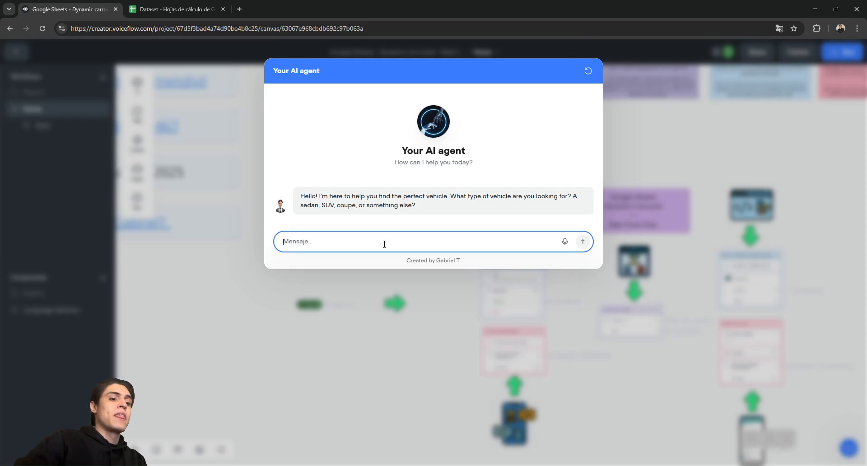
type("Hey")
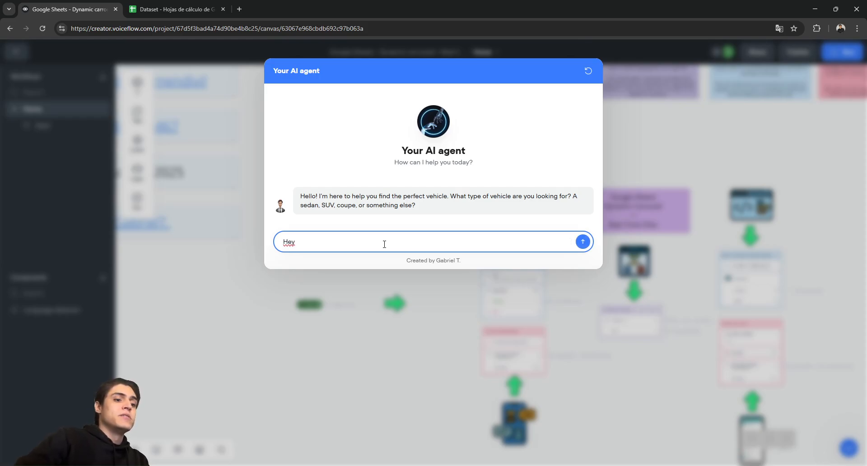
type(" my")
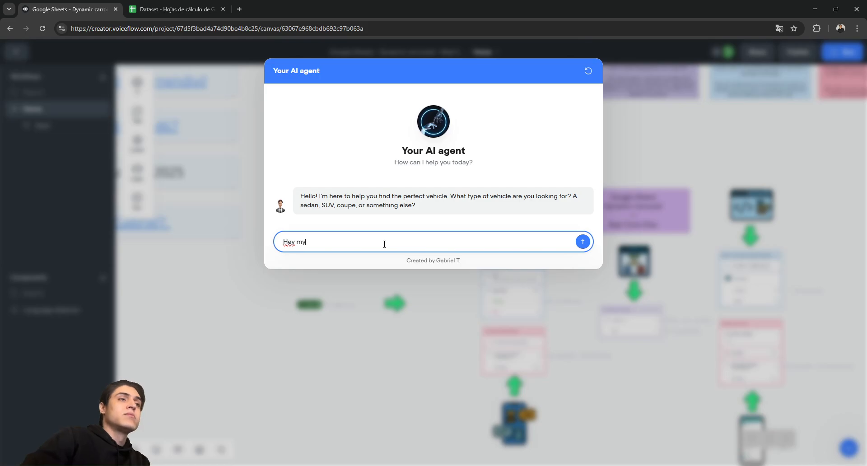
type(" name is Gabriel")
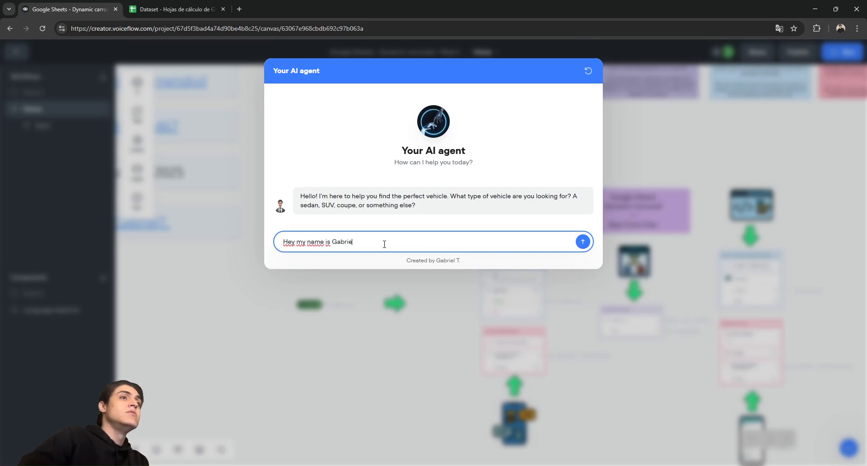
key("Return")
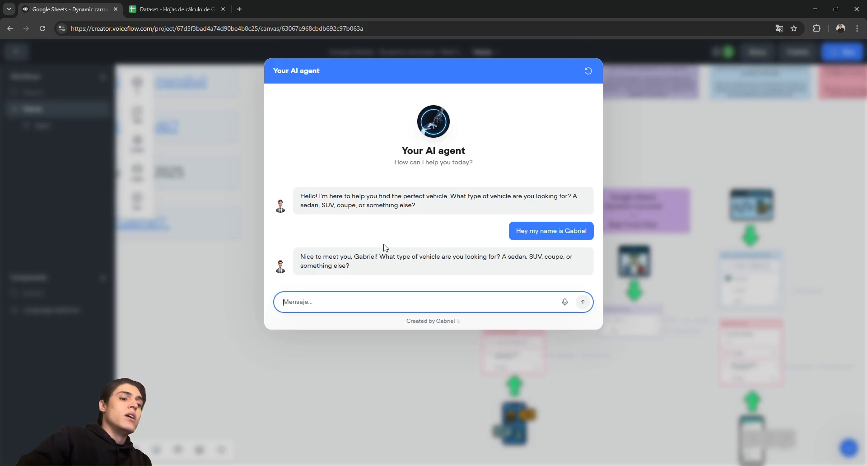
Step: Send the agent the request "Im looking for a vehicule with gray color or similar"
type("Im lookin")
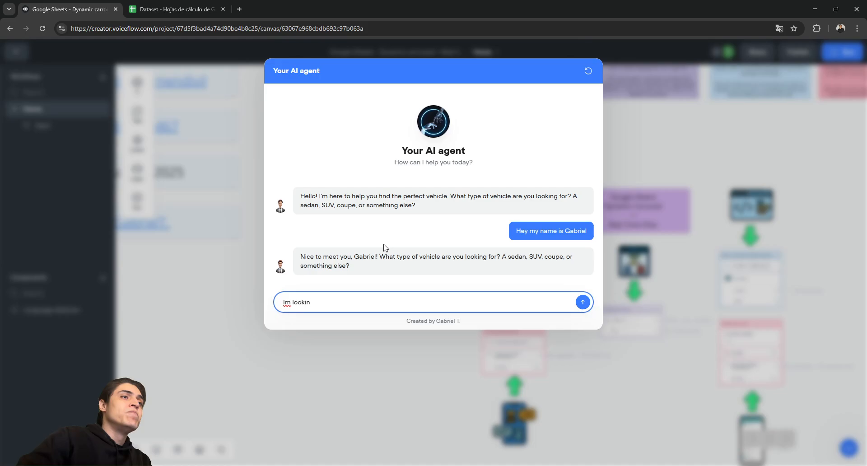
type("g for a vehicule with g")
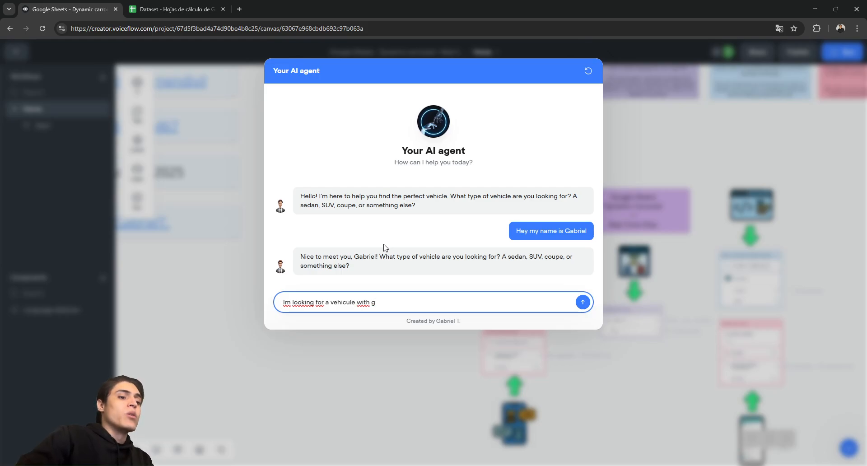
type("color or similar")
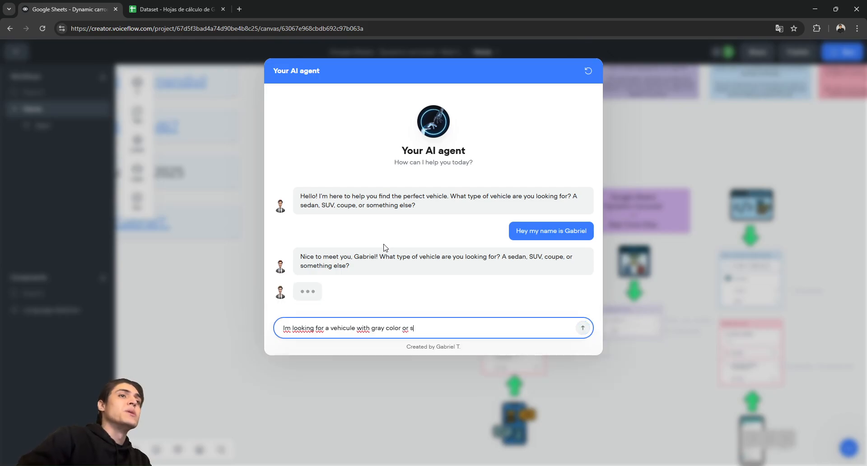
key("Return")
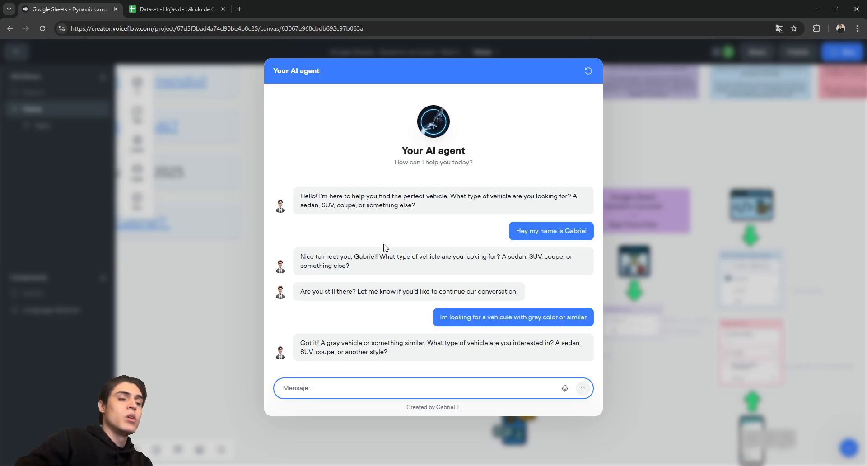
Step: Answer the vehicle type question with "I dont care the style of the vehicule"
type("I")
key("BackSpace")
type("I dont care the")
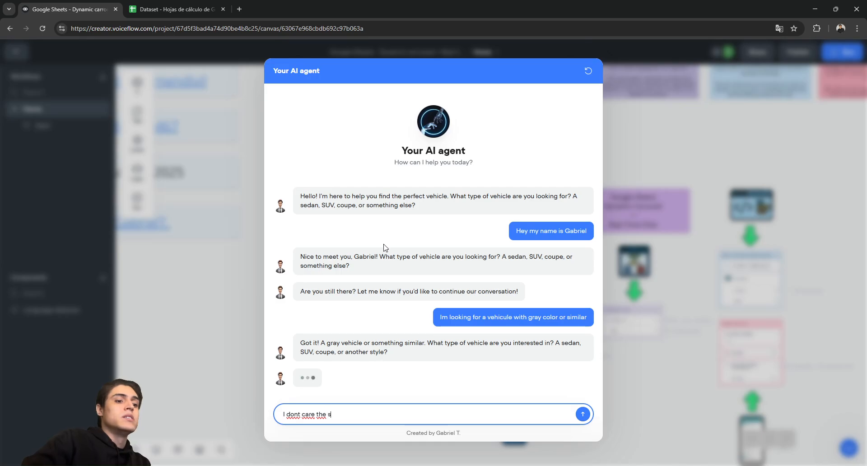
type("style of the")
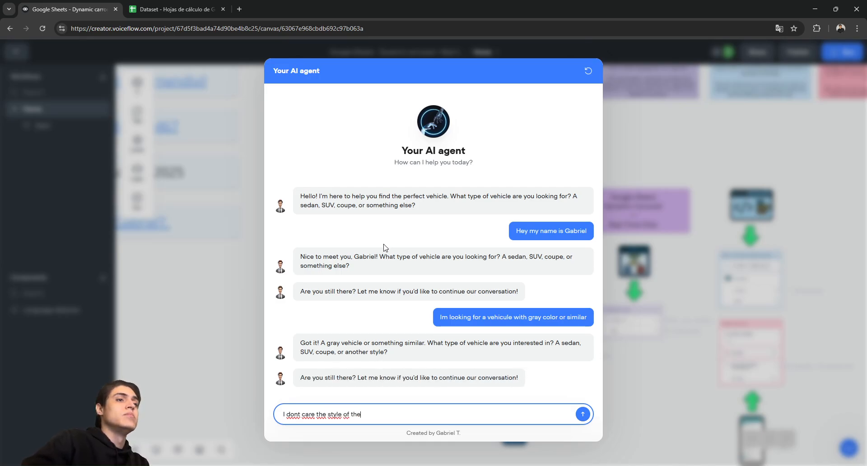
type(" vehicul")
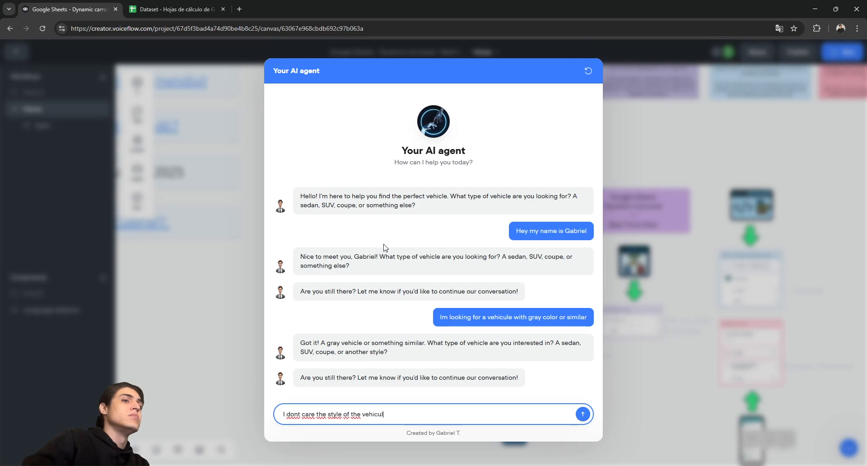
type("e")
key("Return")
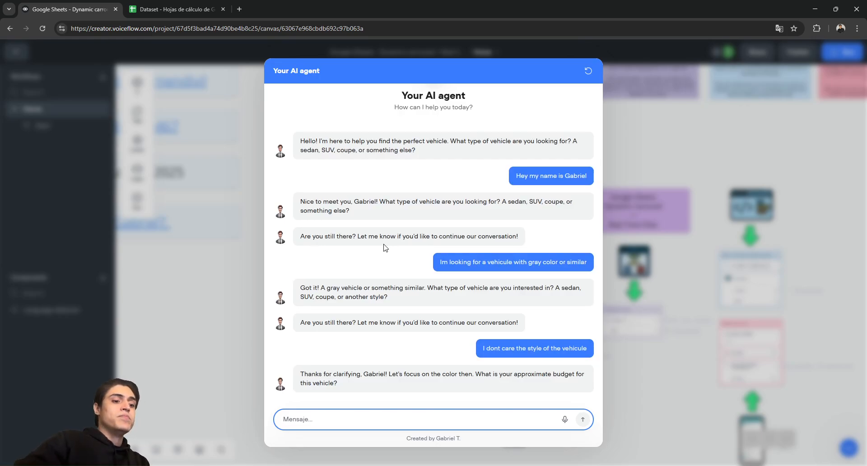
Step: Answer the budget question with "No budget on mind" and the features question with "No, show me the options now"
type("No budget on mind")
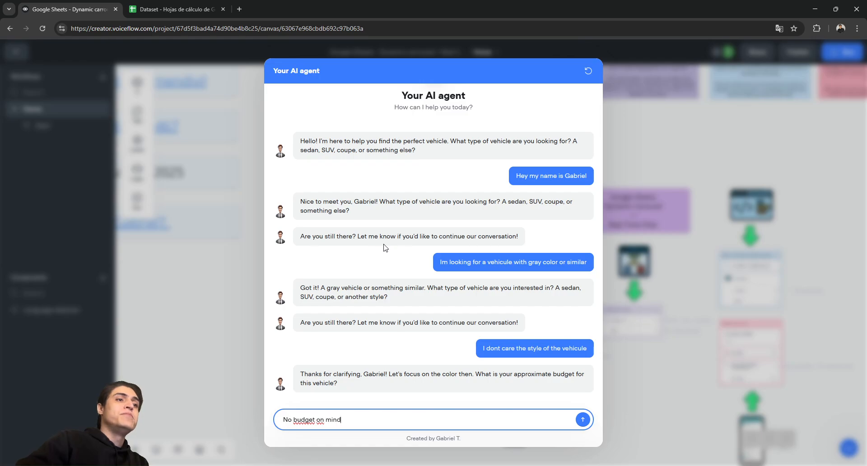
key("Return")
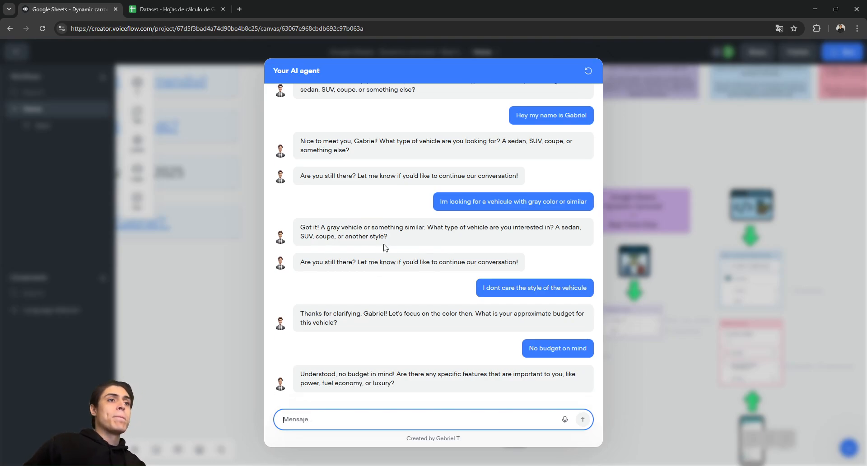
type("No, show me t")
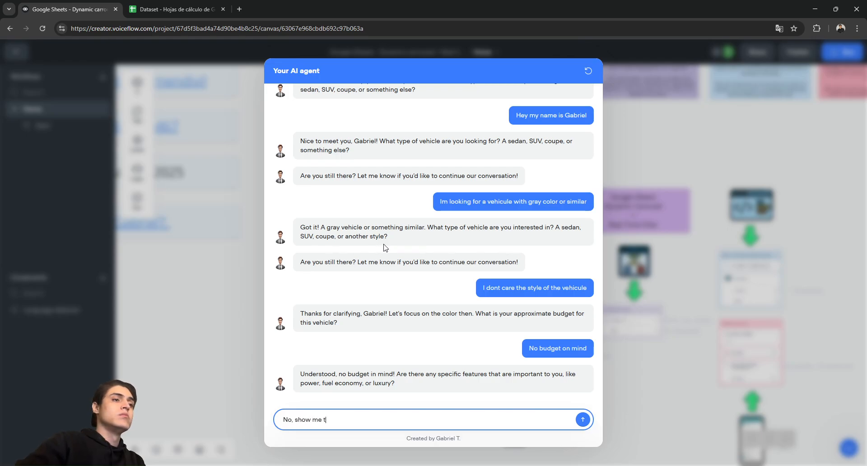
type("he options now")
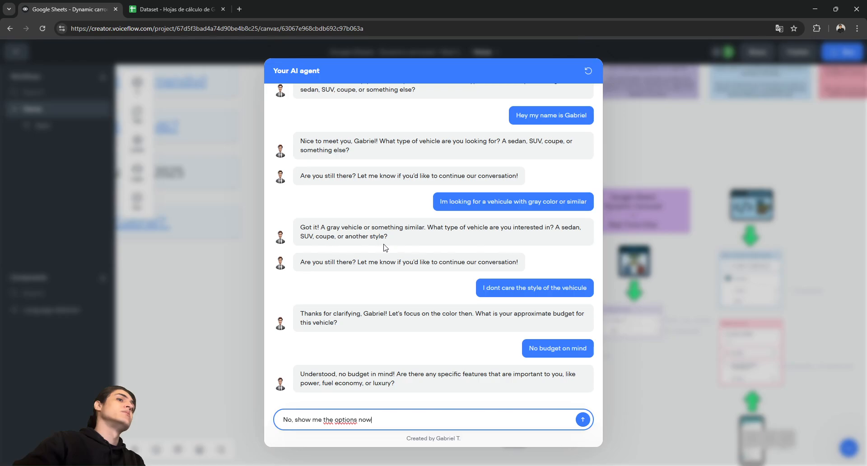
key("Return")
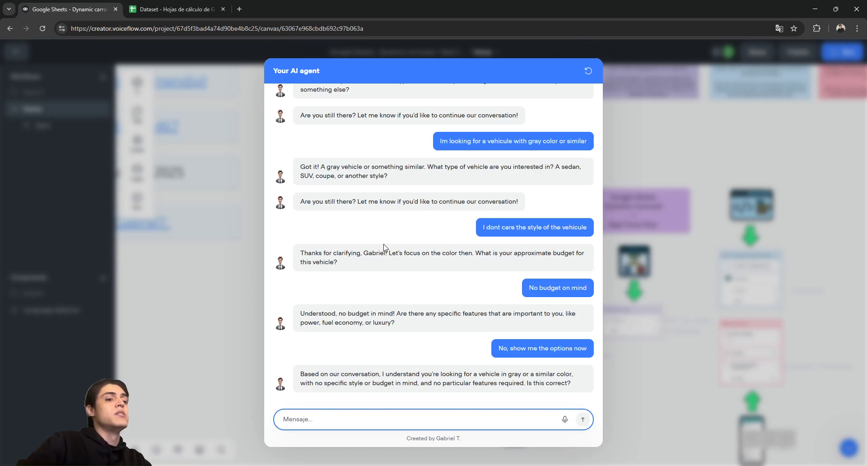
Step: Confirm the summarized criteria with "Yes" and browse the vehicle carousel through to its last card
type("Yes")
key("Return")
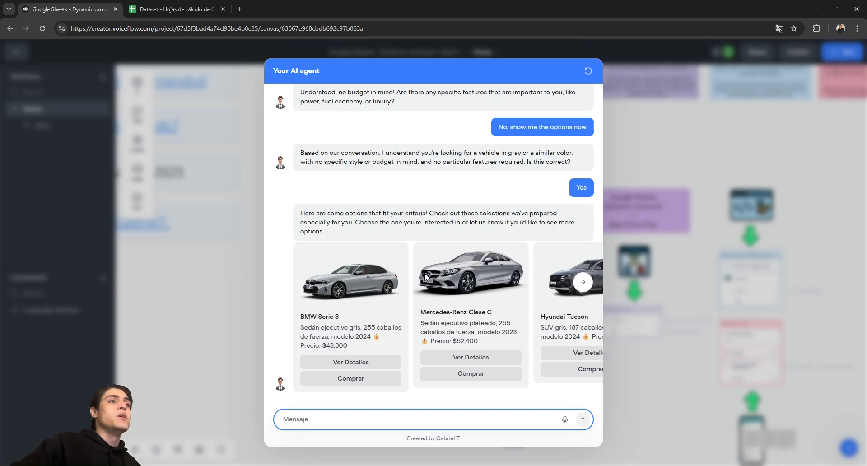
left_click(583, 282)
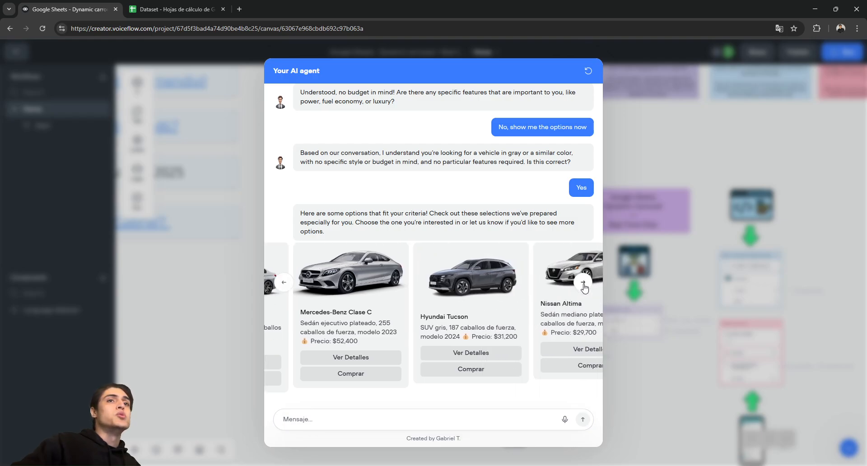
left_click(583, 284)
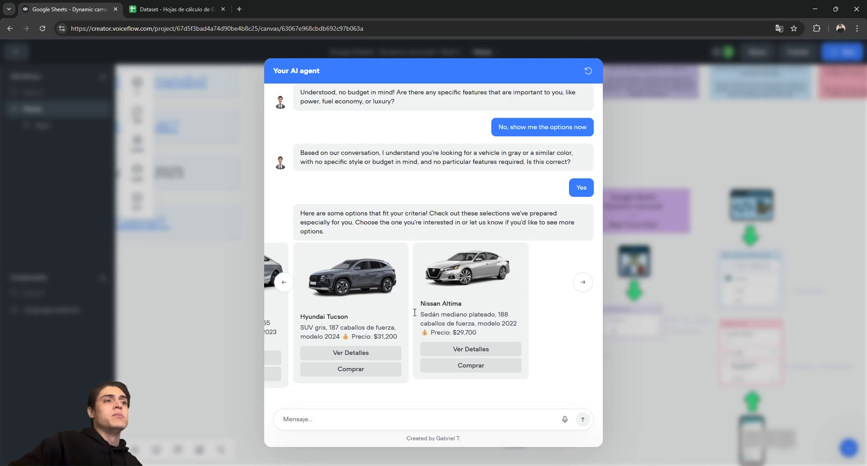
Step: Return the gray vehicle carousel to its first card and send the agent the request "Ahora muestrame SUV"
left_click(284, 282)
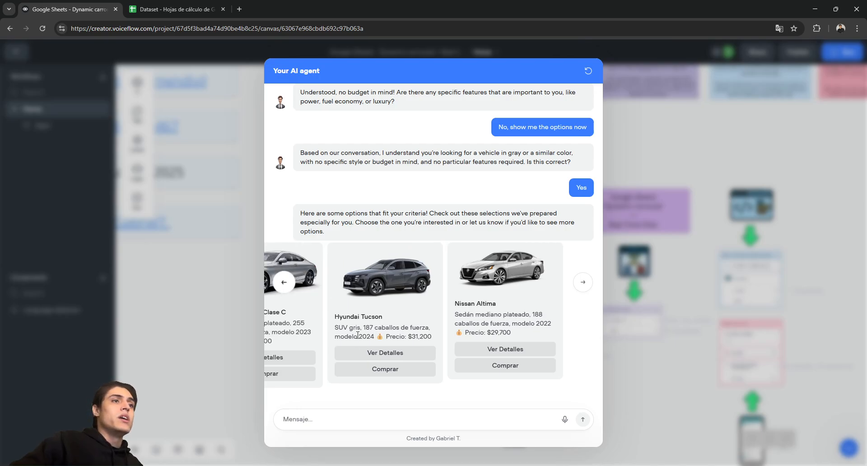
left_click(284, 282)
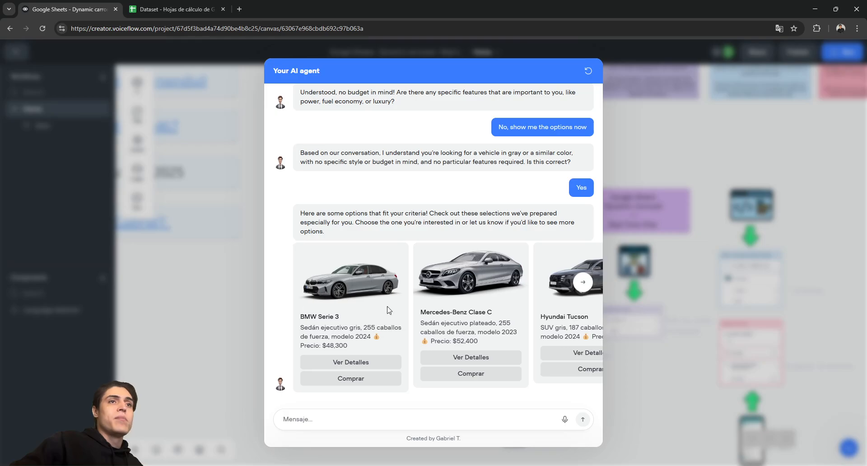
left_click(356, 419)
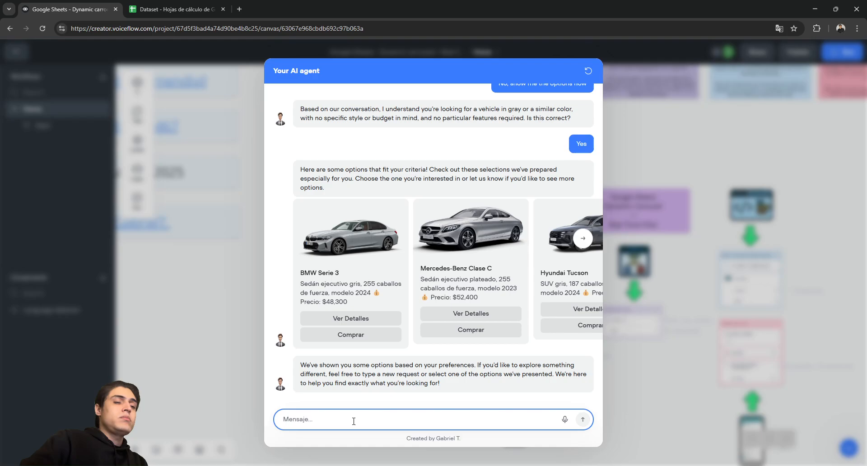
type("Ahora mu")
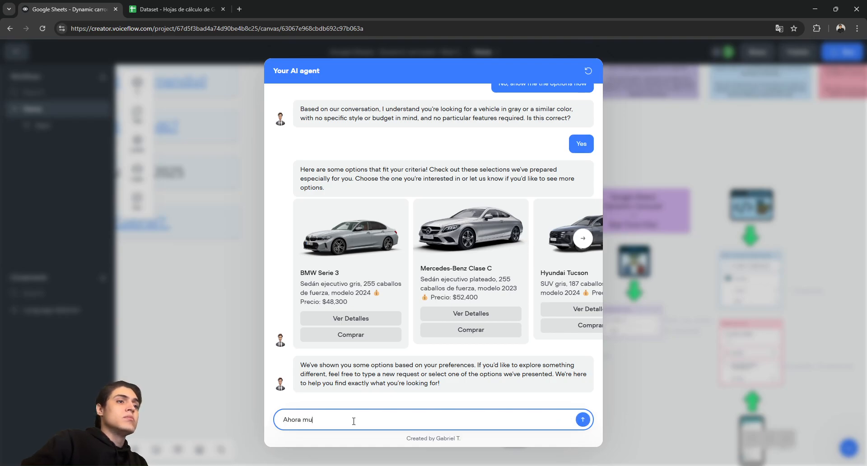
type("estrame SUV")
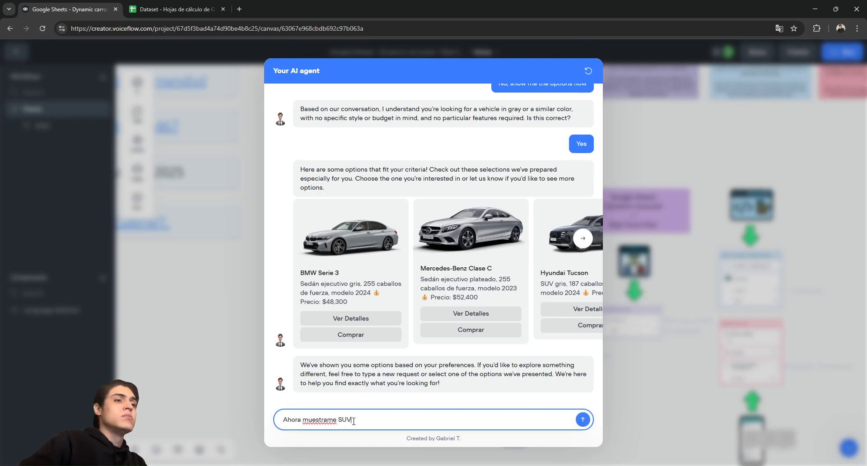
key("Return")
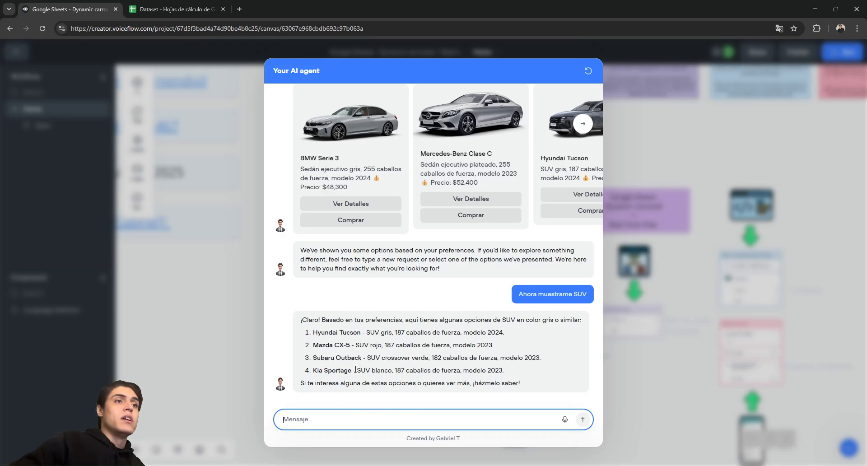
Step: Highlight the Kia Sportage description in the agent's SUV list, and return to the message field
left_click_drag(356, 370, 499, 371)
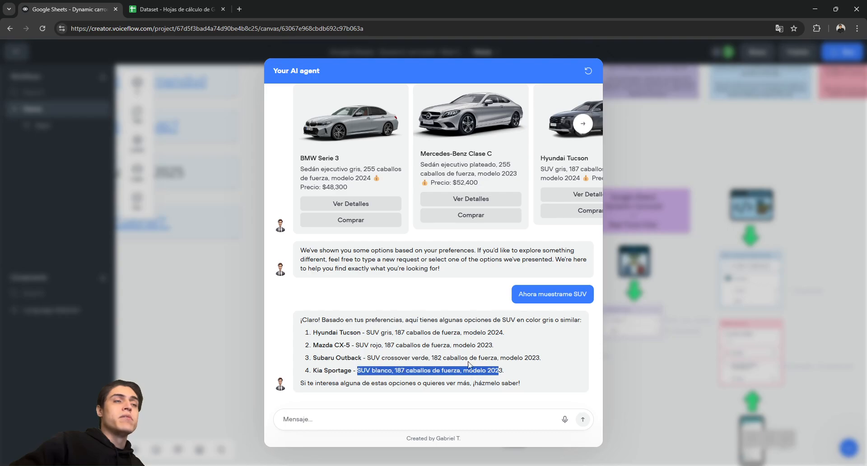
left_click(412, 346)
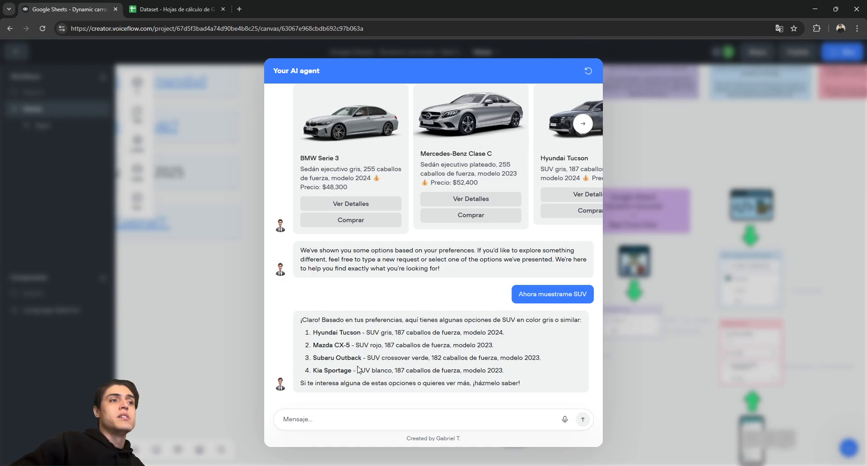
left_click(352, 421)
type("q")
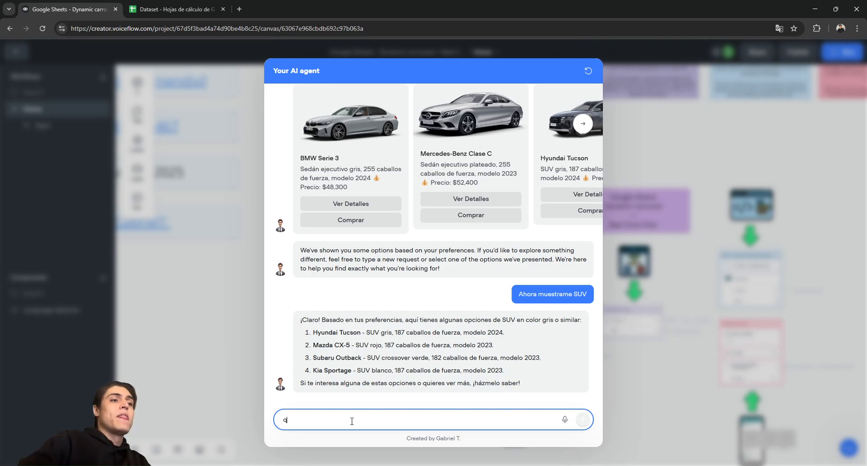
type("uiero que me lo")
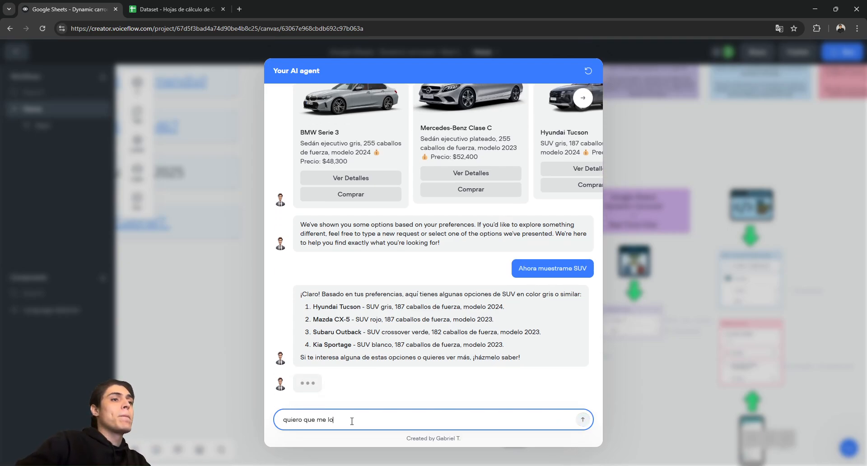
type("s muestres en")
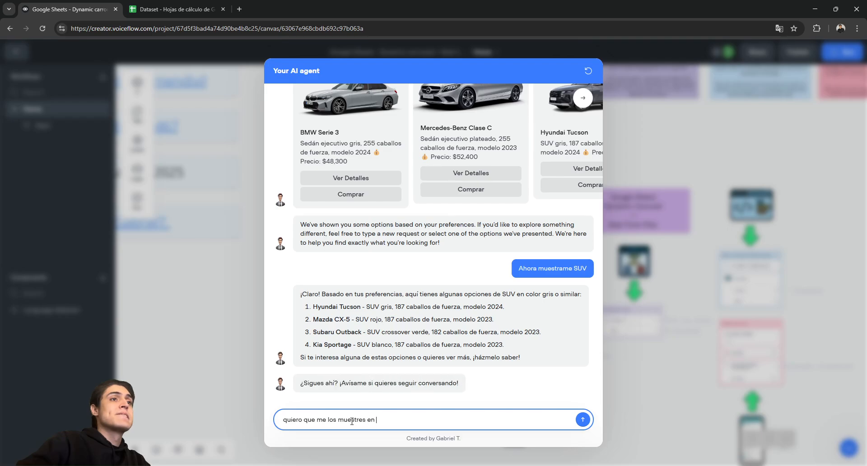
key("BackSpace")
key("BackSpace")
key("BackSpace")
key("BackSpace")
key("BackSpace")
key("BackSpace")
key("BackSpace")
key("BackSpace")
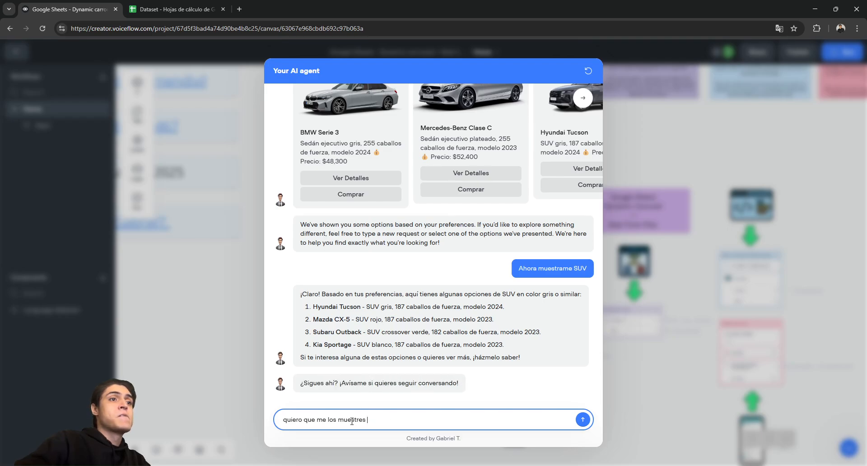
key("BackSpace")
key("BackSpace")
key("BackSpace")
key("BackSpace")
key("BackSpace")
key("BackSpace")
key("BackSpace")
key("BackSpace")
key("BackSpace")
key("BackSpace")
key("BackSpace")
key("BackSpace")
Step: Send the agent the message "Pueden ser cualquier color" to widen the SUV search
type("Pueden")
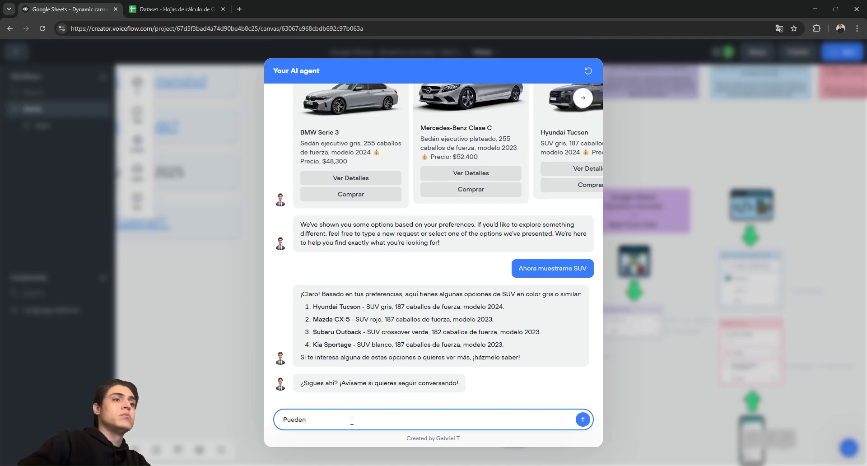
type(" ser cualquier colo")
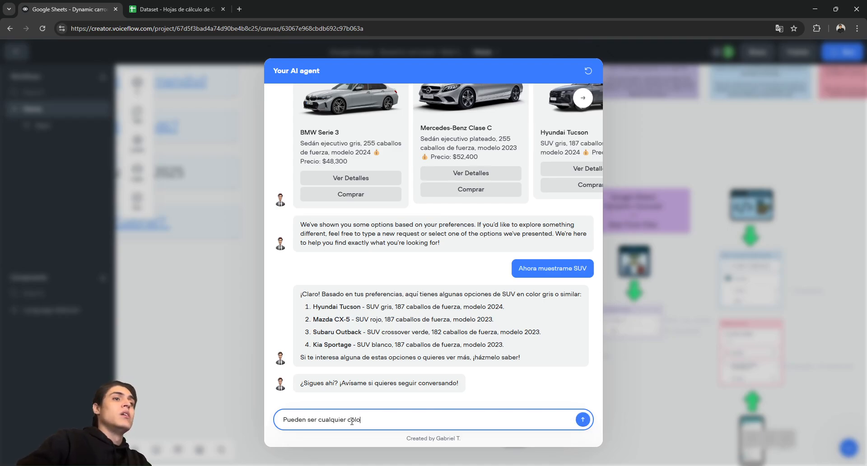
type("r")
key("Return")
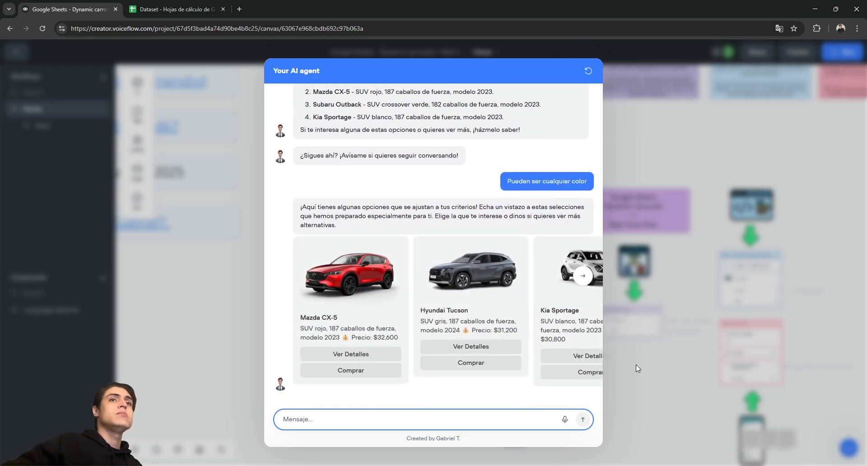
Step: Browse the SUV carousel forward through its cards and back to the Mazda CX-5 card
left_click(581, 276)
left_click(581, 277)
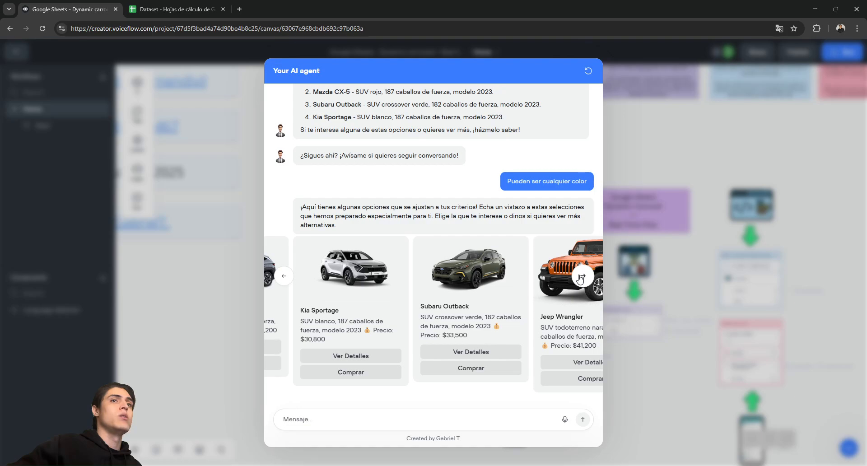
left_click(582, 276)
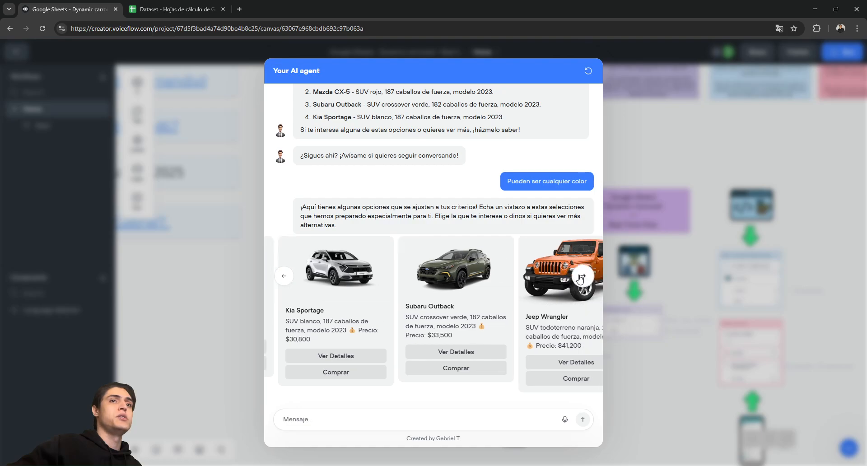
left_click(283, 276)
left_click(284, 277)
left_click(284, 276)
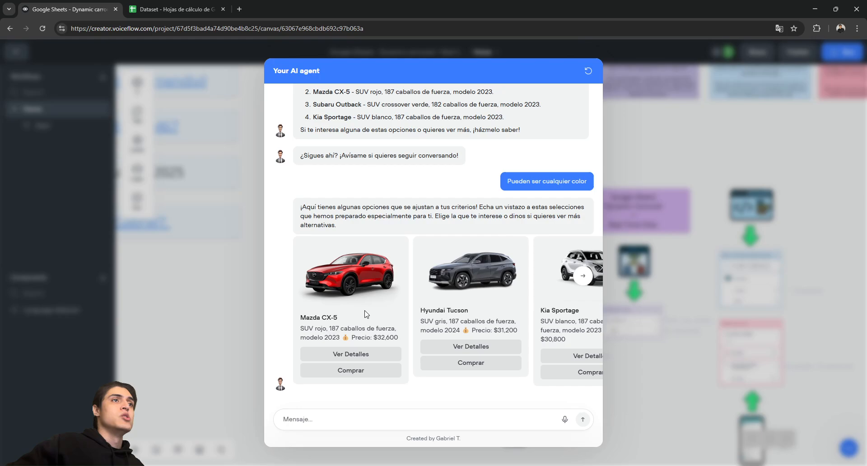
Step: Switch the conversation to Norwegian by sending "Hei, kan vi snakke norsk?"
left_click(370, 415)
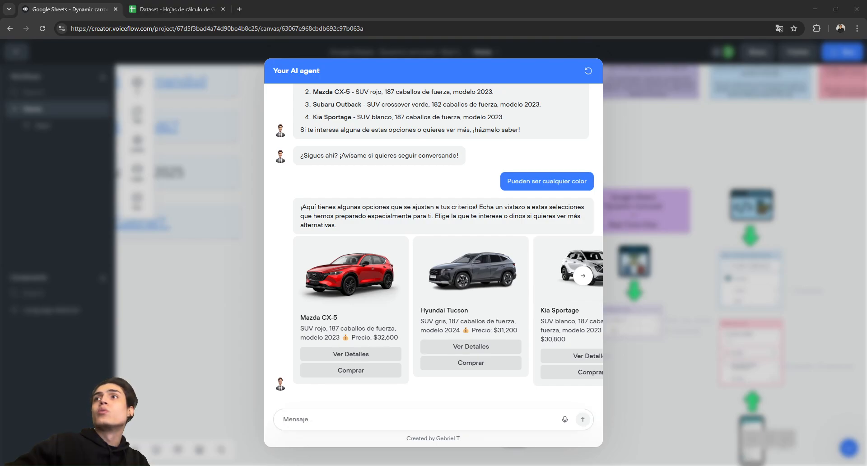
left_click(353, 426)
type("Hei, kan vi snakke norsk?")
key("Return")
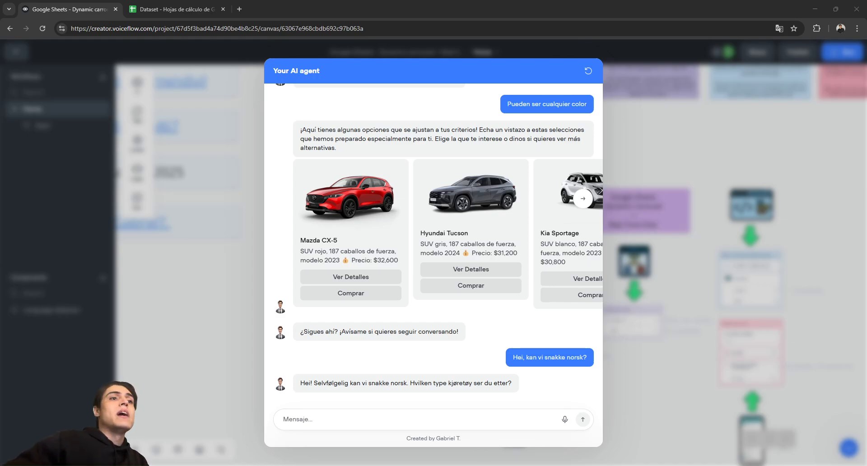
Step: Answer the agent's vehicle type question with "vis meg alle kjøretøyene nå"
left_click(343, 412)
type("vis meg alle kjøretøyene nå")
key("Return")
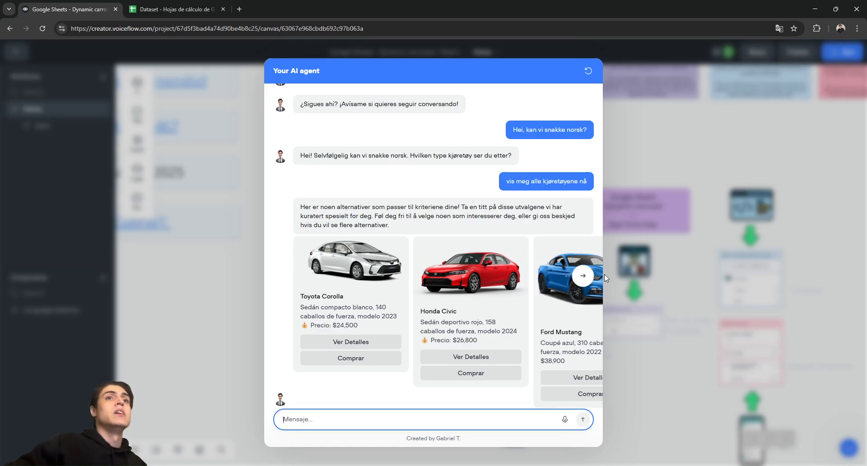
Step: Browse the carousel of all vehicles through to the Jeep Wrangler card, and close the test chat to return to the canvas
left_click(584, 276)
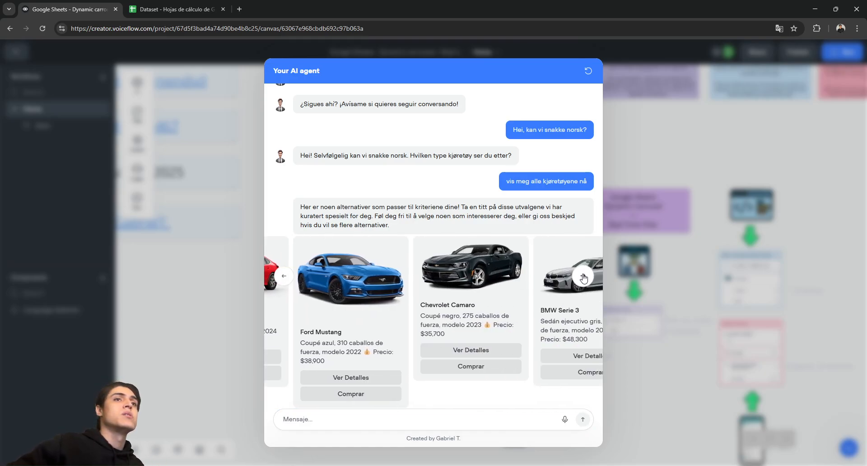
left_click(584, 276)
left_click(584, 276)
left_click(583, 276)
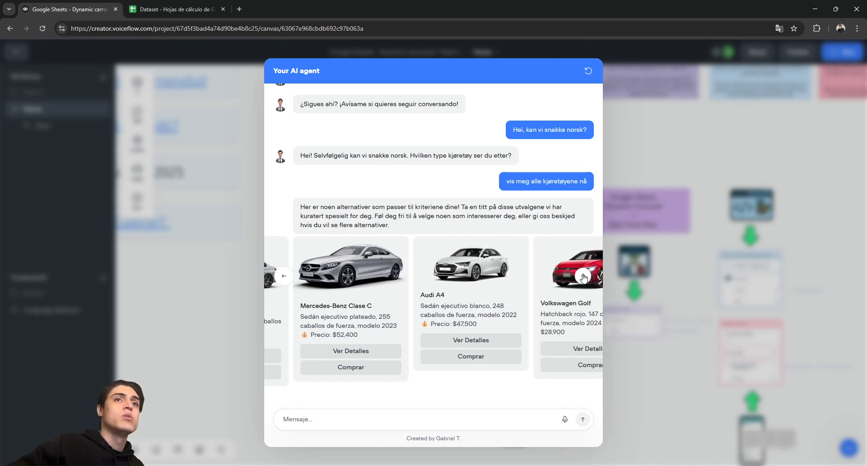
left_click(583, 277)
left_click(583, 277)
left_click(584, 276)
left_click(583, 276)
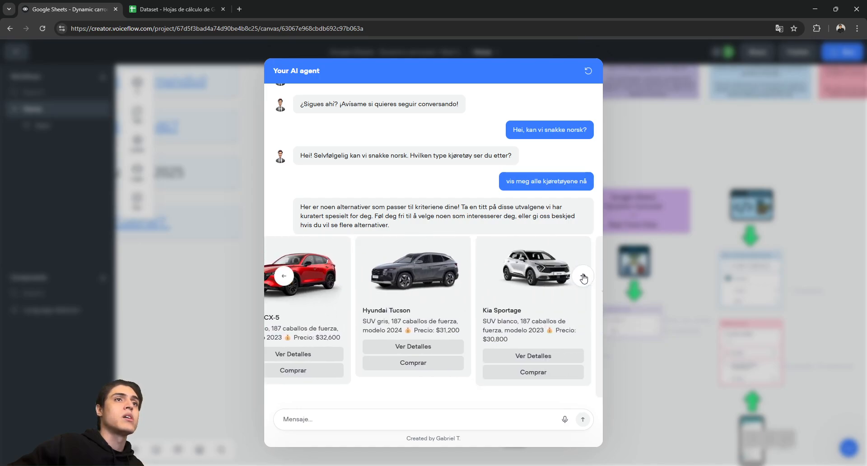
left_click(583, 276)
left_click(583, 276)
left_click(583, 276)
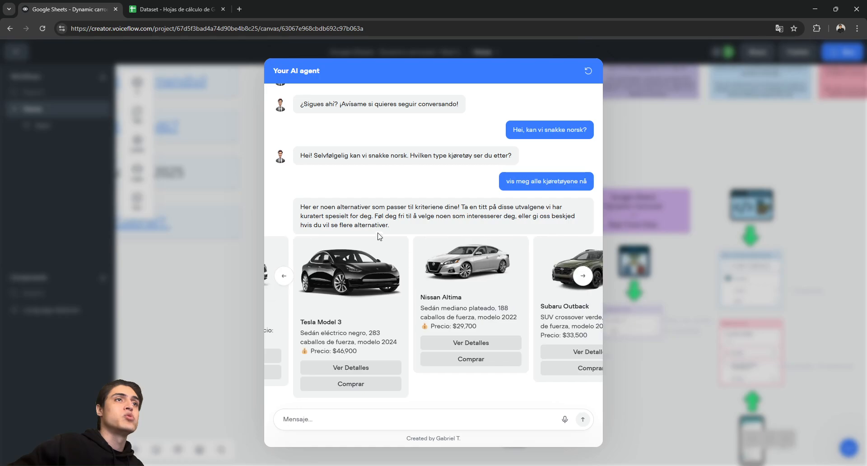
left_click(284, 276)
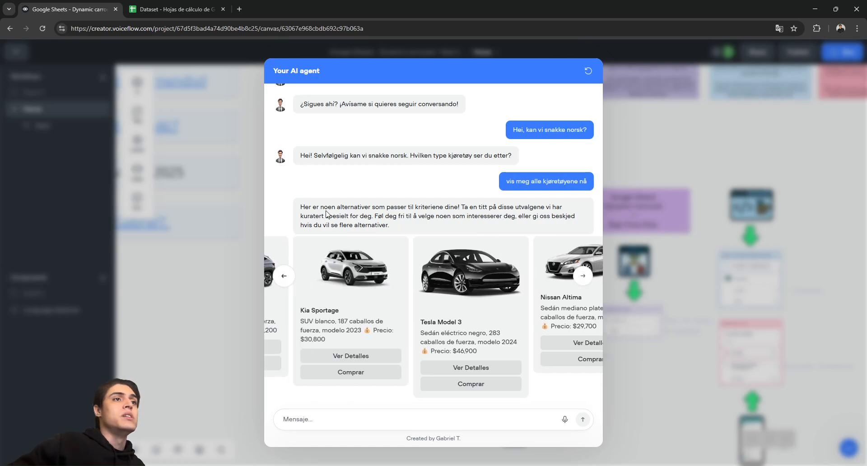
left_click(590, 281)
left_click(591, 281)
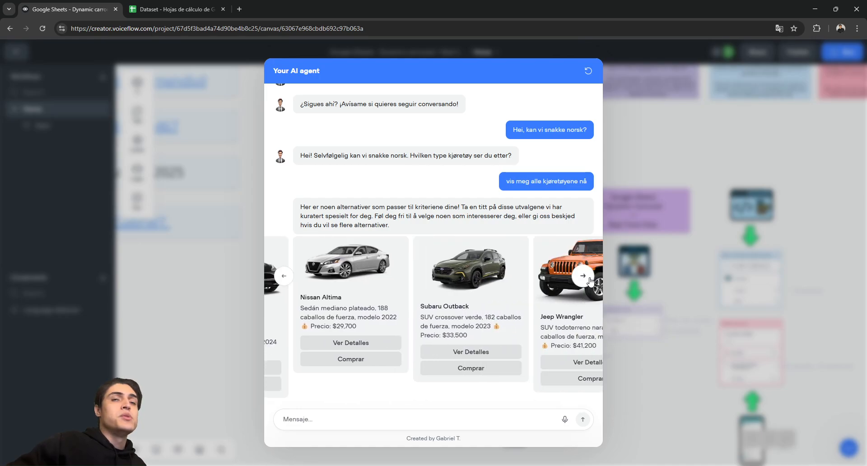
left_click(591, 281)
left_click(672, 172)
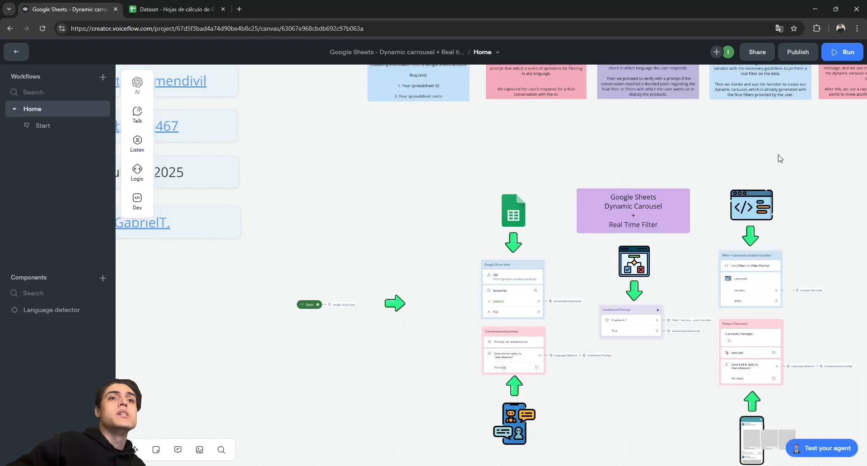
Step: Move the Start block down beside the Google Sheet data v2.0 block in the lower flow
scroll(321, 281, "down", 5)
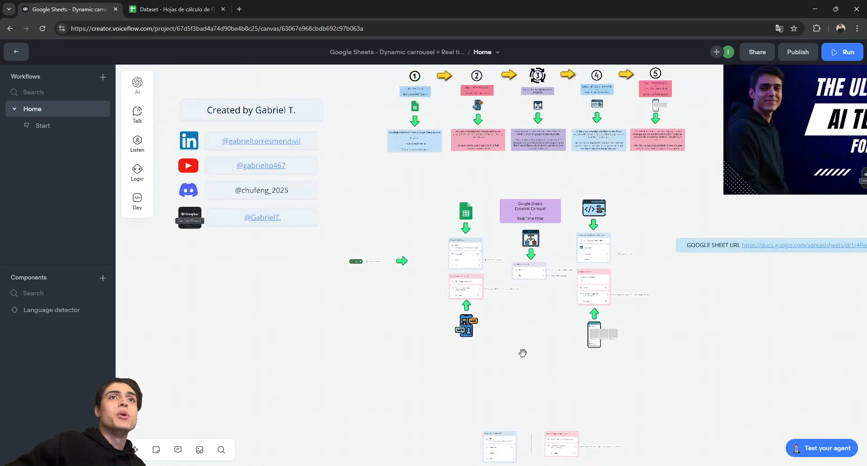
left_click_drag(523, 353, 494, 355)
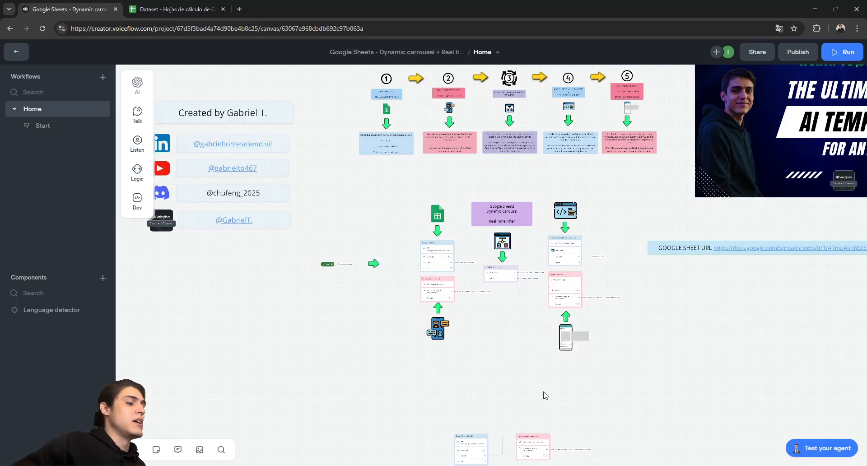
scroll(514, 305, "up", 3)
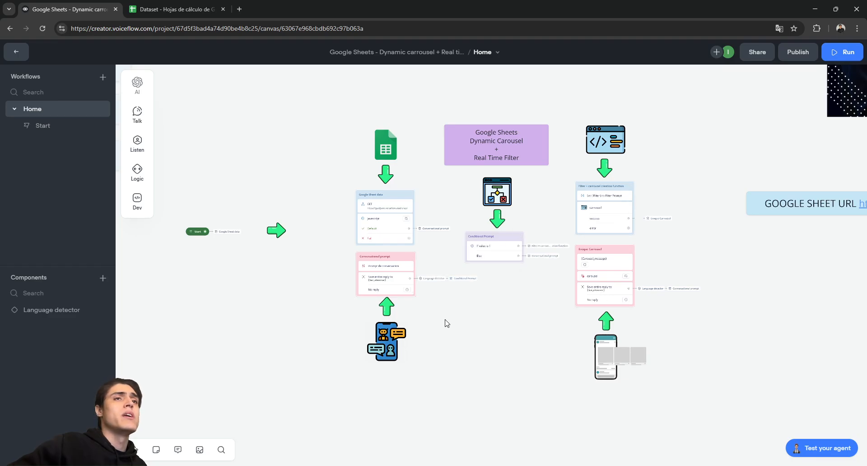
left_click_drag(492, 391, 537, 296)
scroll(537, 316, "down", 2)
left_click_drag(535, 353, 534, 311)
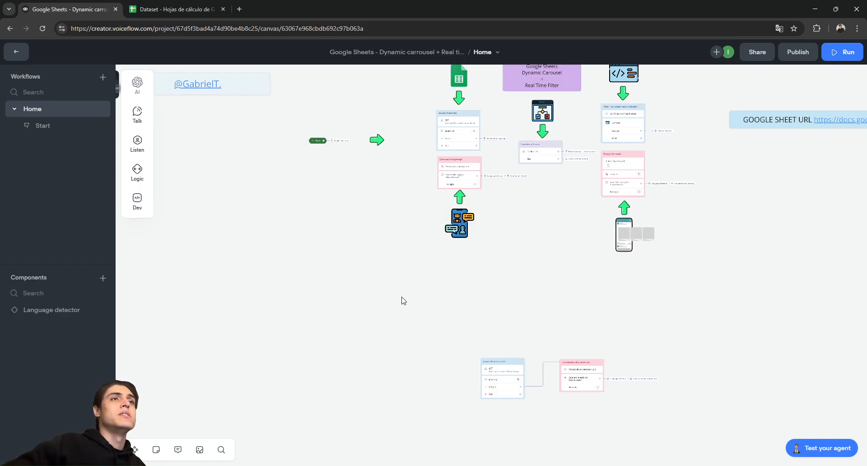
left_click_drag(319, 144, 404, 380)
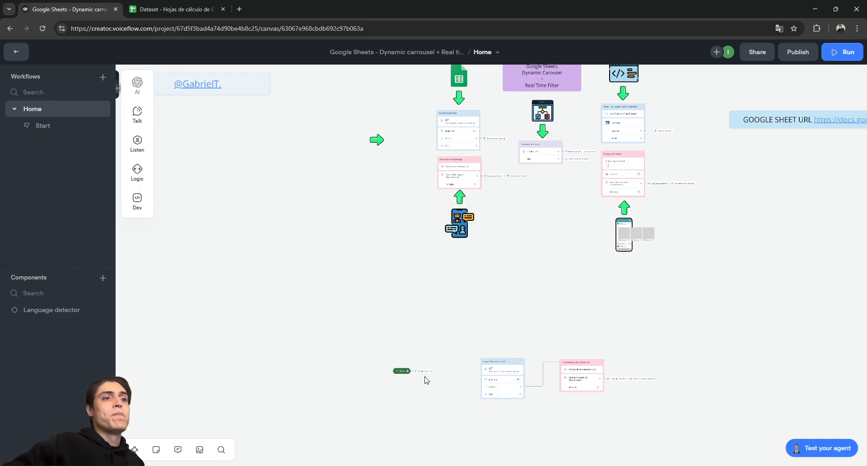
Step: Relink the Start block to the Google Sheet data v2.0 block and position it closer to that block
scroll(432, 343, "up", 3)
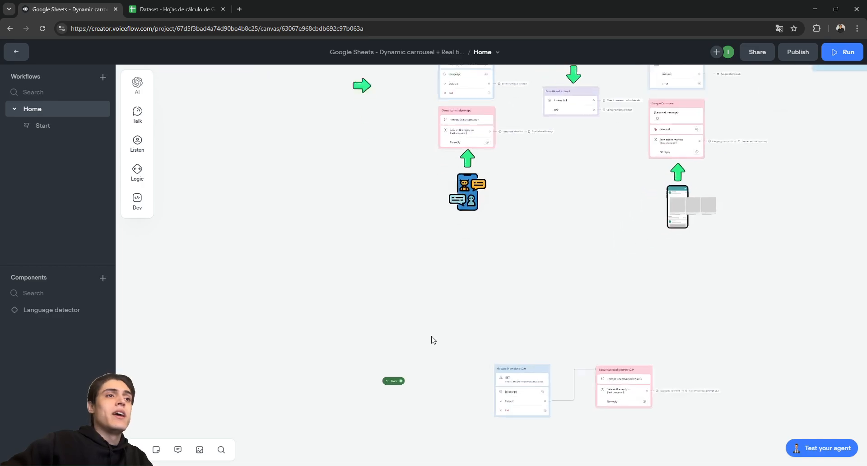
scroll(441, 390, "up", 2)
left_click_drag(462, 387, 410, 346)
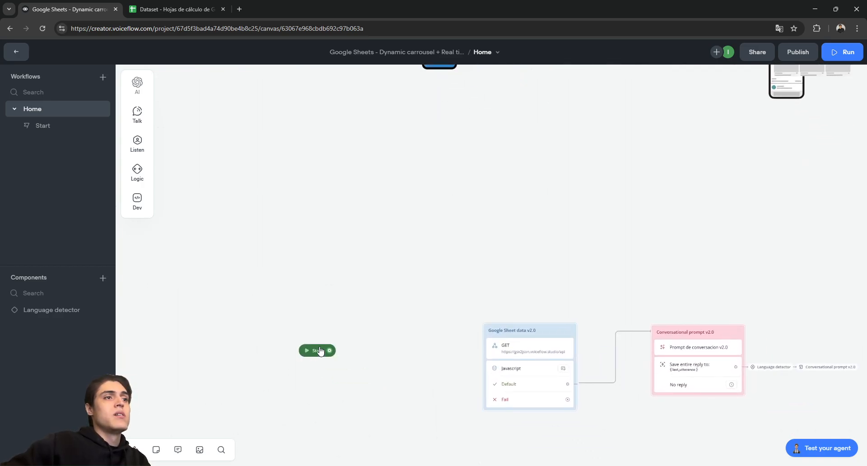
left_click_drag(322, 351, 366, 366)
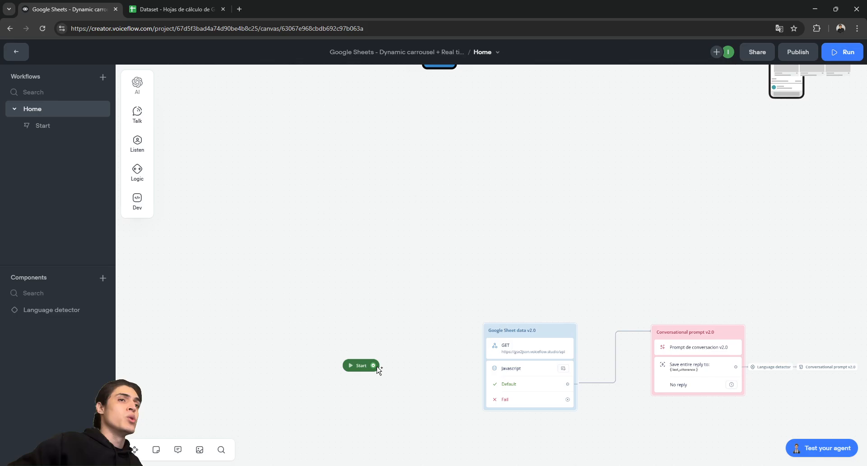
left_click_drag(379, 369, 487, 337)
left_click_drag(366, 370, 397, 373)
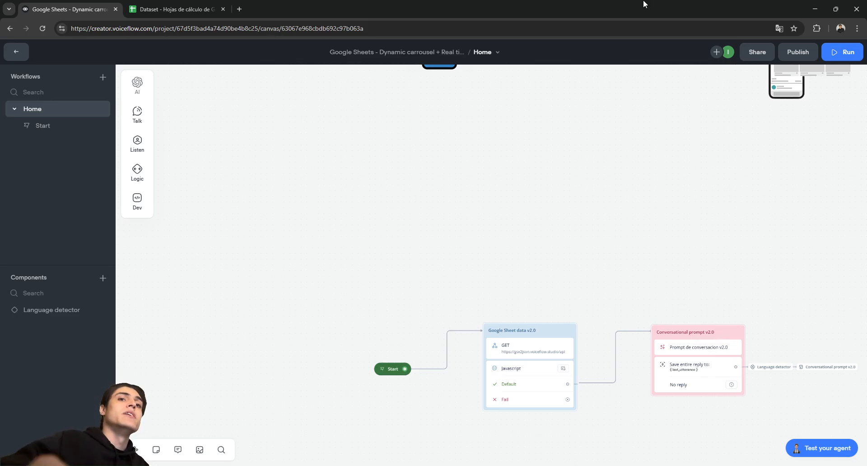
Step: Open Prompt de conversacion v2.0 from the Conversational prompt v2.0 block, review its model settings, and close the editor
left_click(680, 346)
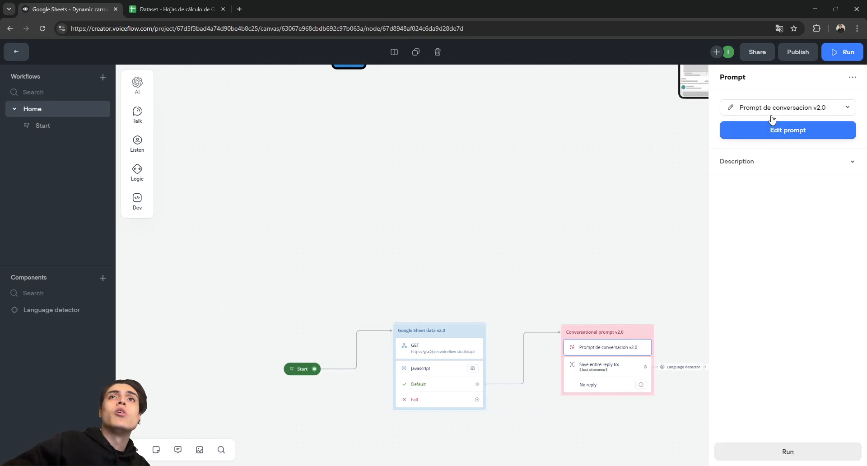
left_click(768, 129)
left_click(696, 66)
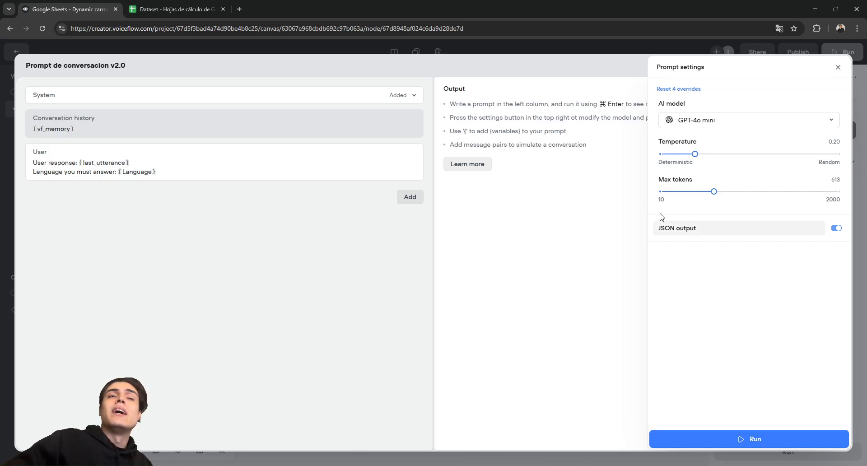
left_click(556, 190)
left_click(837, 65)
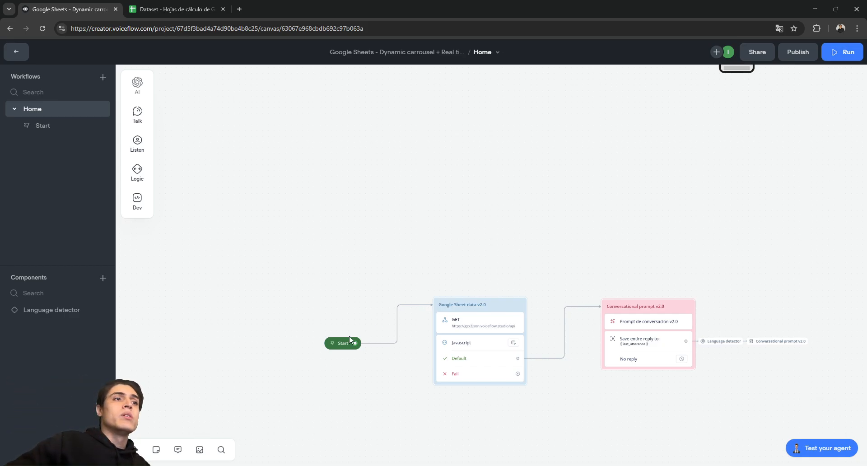
Step: Run the v2.0 flow from Start and send "show me all the suv you have on stock i dont care the other preferences"
left_click(332, 344)
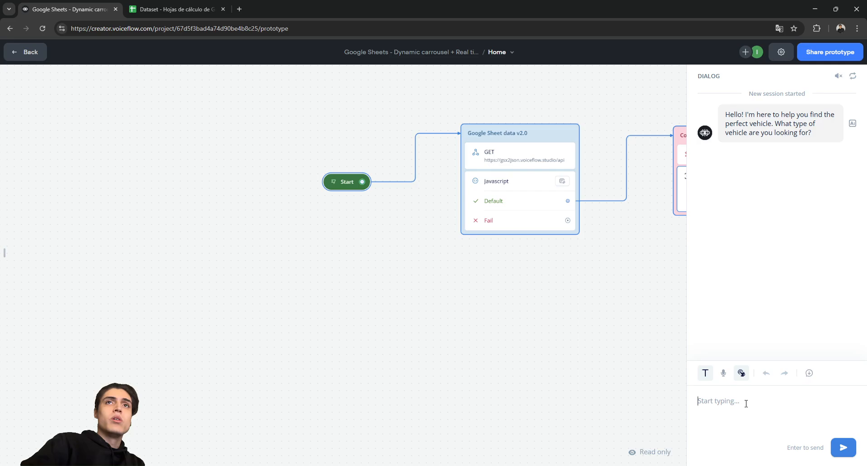
type("show me")
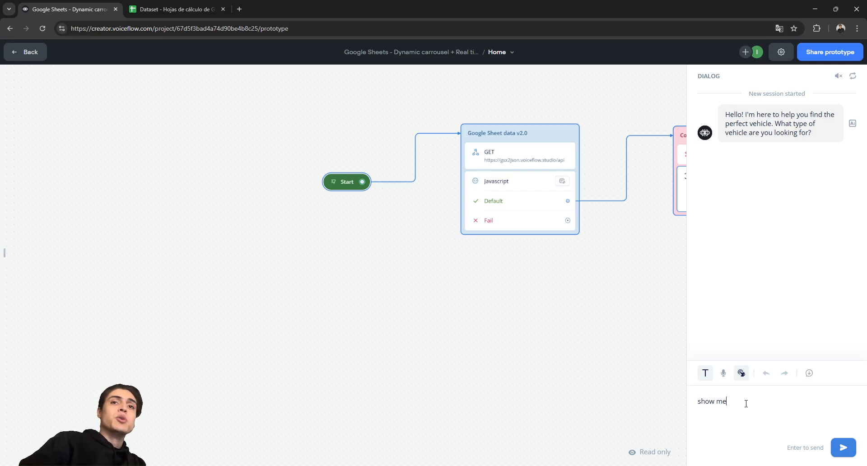
type(" all the s")
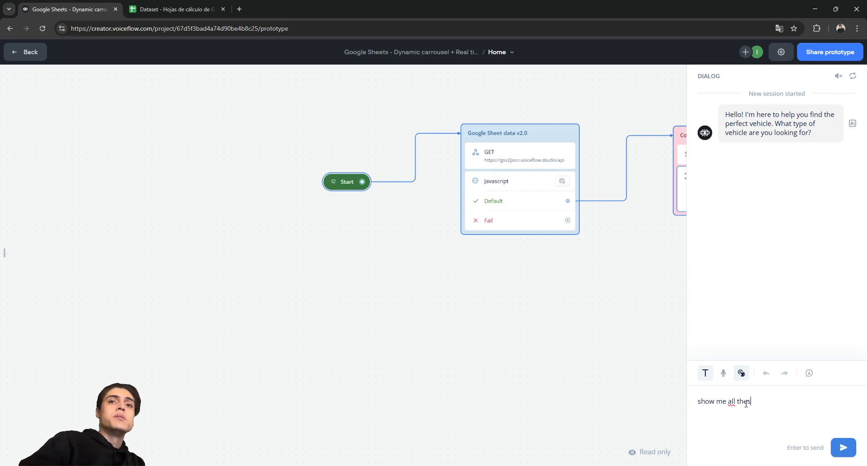
type("uv")
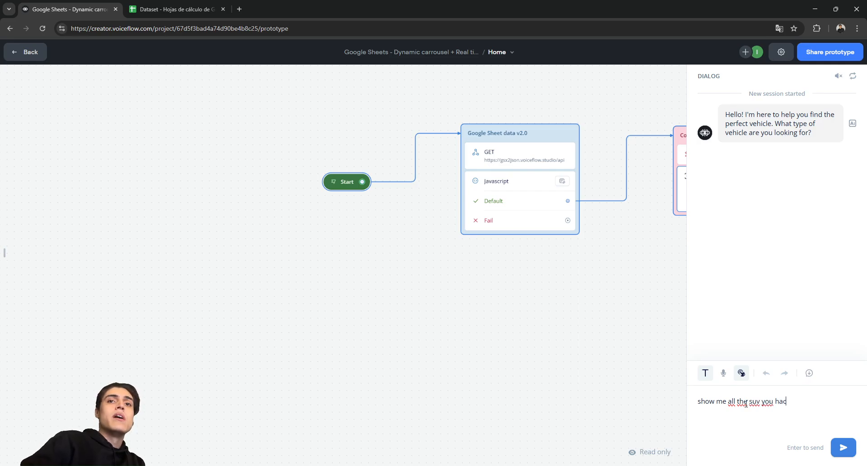
type(" you have on stock i don")
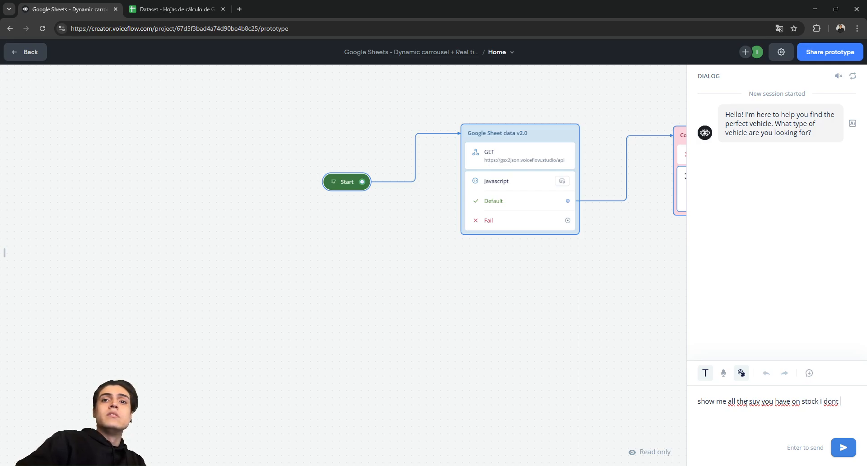
type(" the ot")
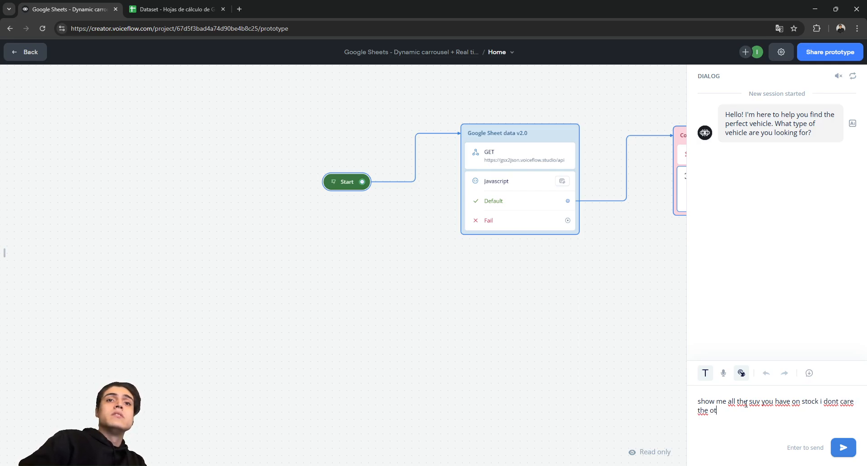
type("her prefere")
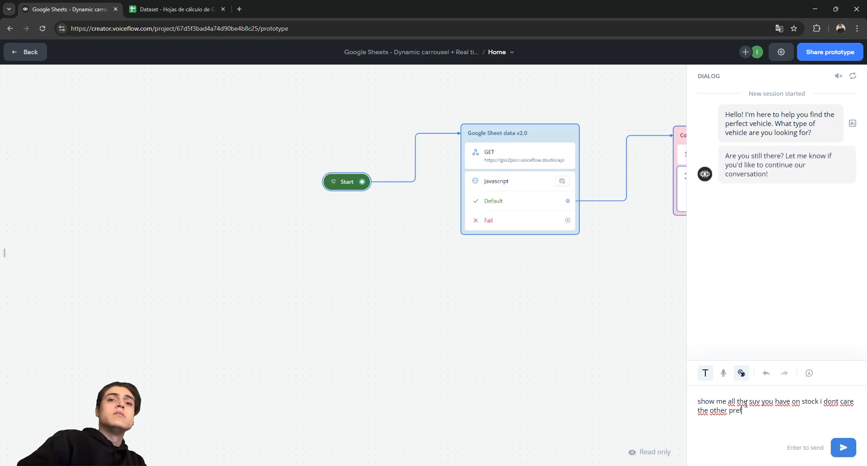
type("nces")
key("Return")
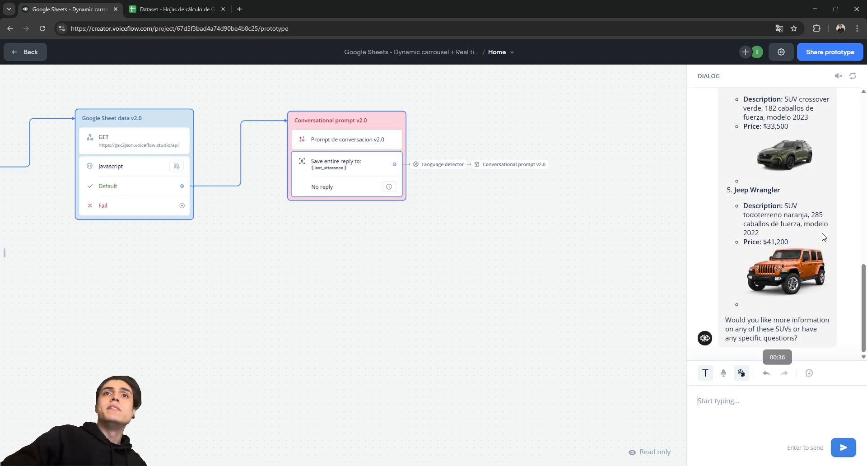
Step: Review the agent's SUV list and compare it with the vehicles in the Dataset spreadsheet, returning to the Voiceflow test
scroll(790, 255, "up", 5)
scroll(790, 256, "up", 3)
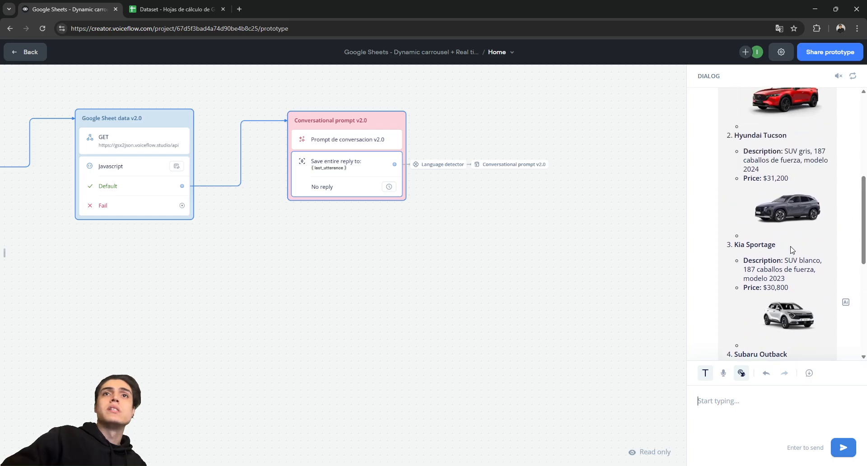
scroll(780, 148, "up", 2)
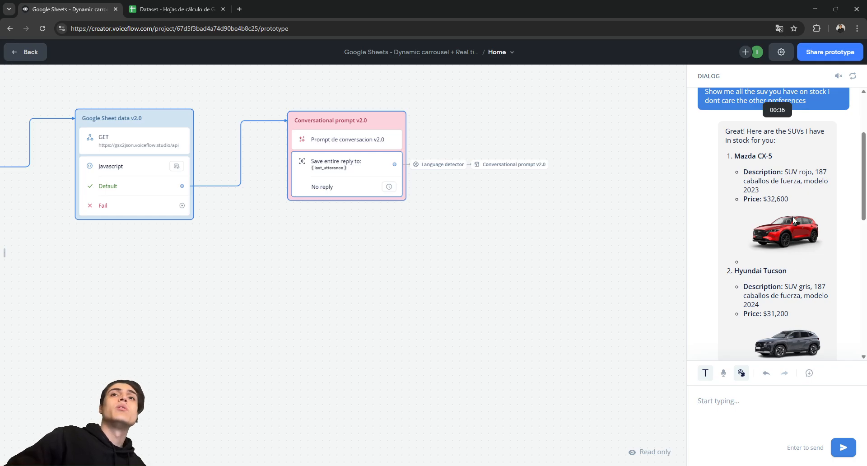
left_click(174, 9)
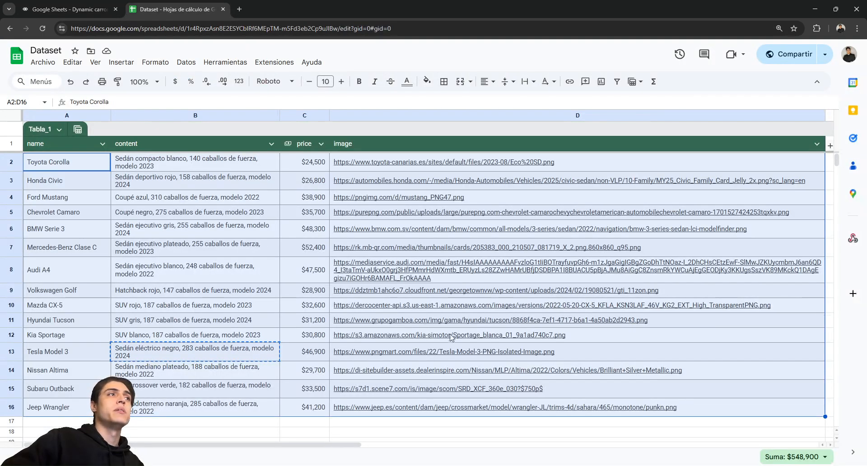
left_click(67, 9)
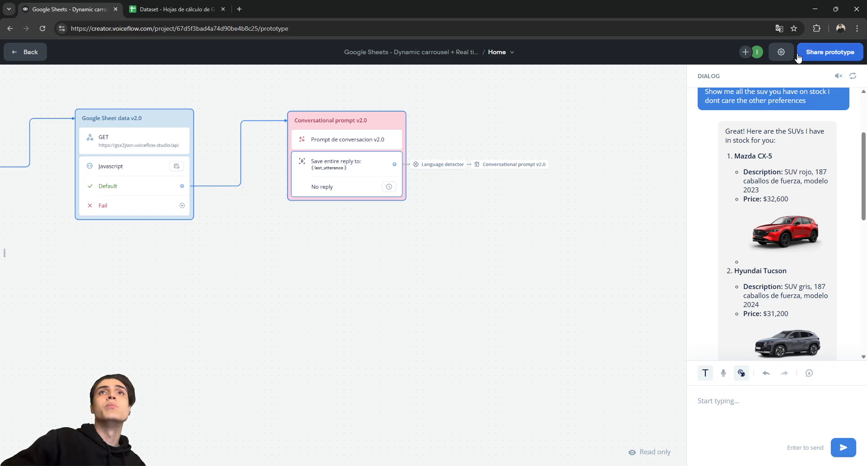
Step: Enable Debug Mode for the test chat and examine the token consumption logged for the SUV reply
left_click(782, 52)
left_click(838, 76)
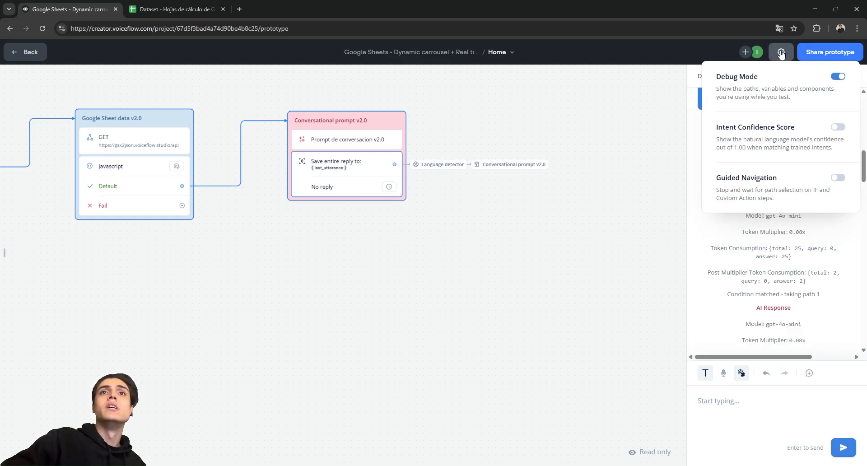
scroll(786, 235, "down", 5)
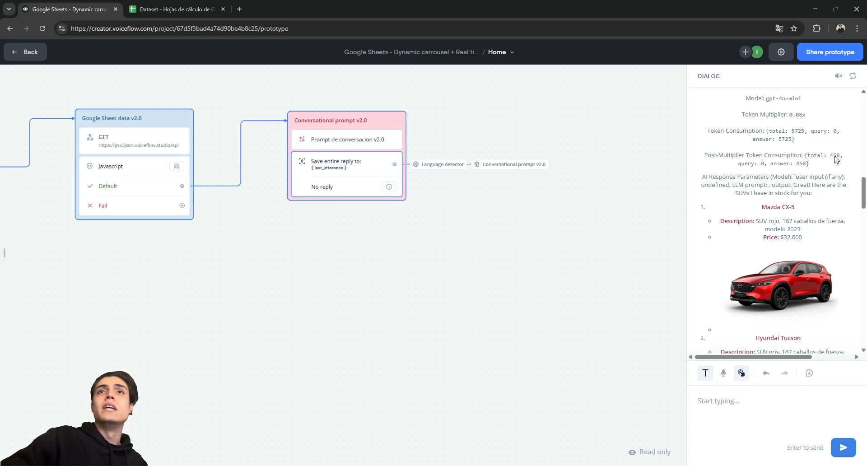
scroll(836, 159, "down", 2)
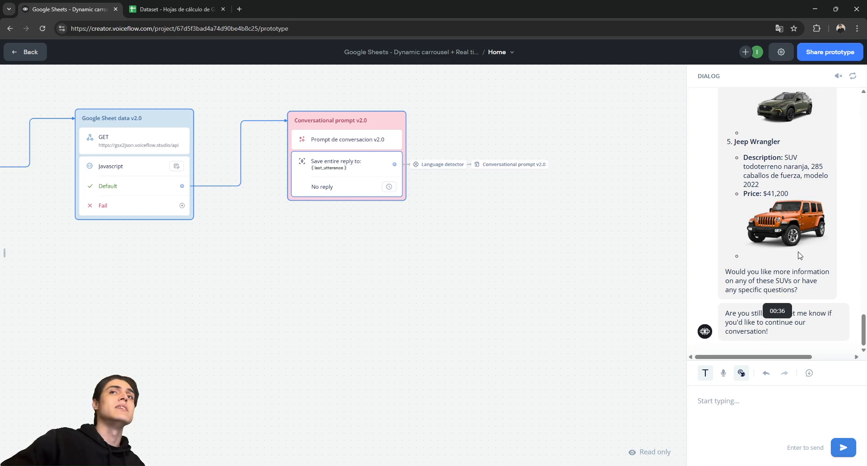
scroll(800, 256, "up", 10)
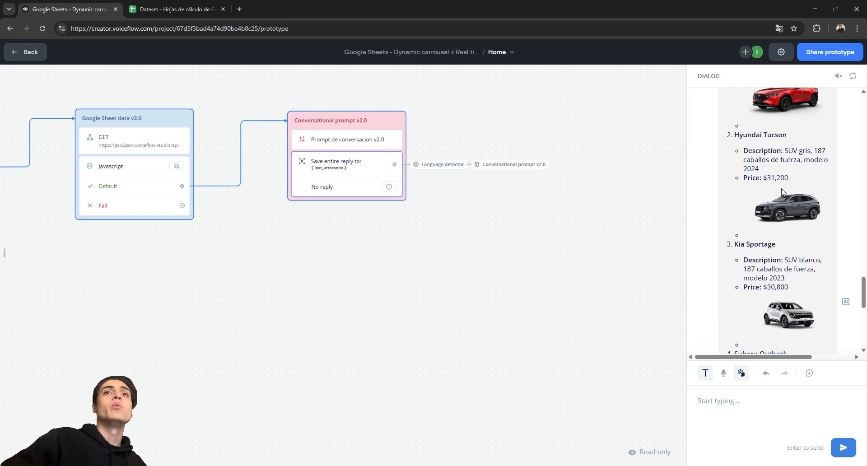
Step: Inspect the GET request and Javascript steps of the Google Sheet data v2.0 block, and return to the canvas
left_click_drag(410, 216, 461, 393)
left_click_drag(391, 183, 489, 196)
scroll(764, 203, "down", 10)
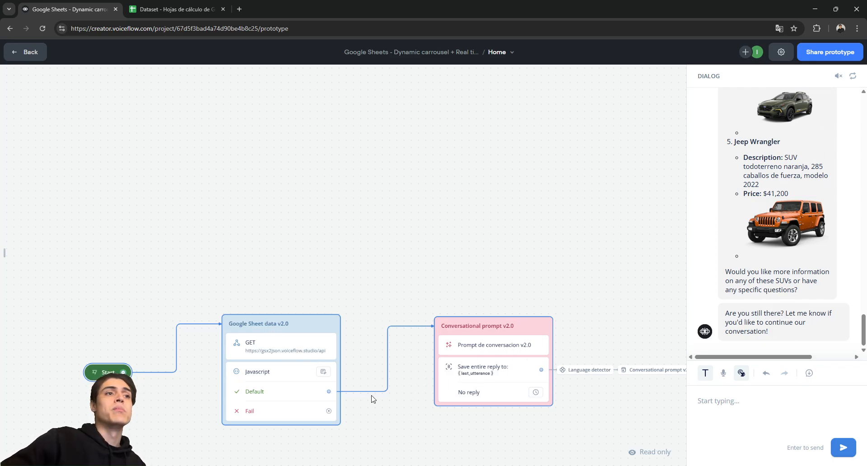
left_click(262, 381)
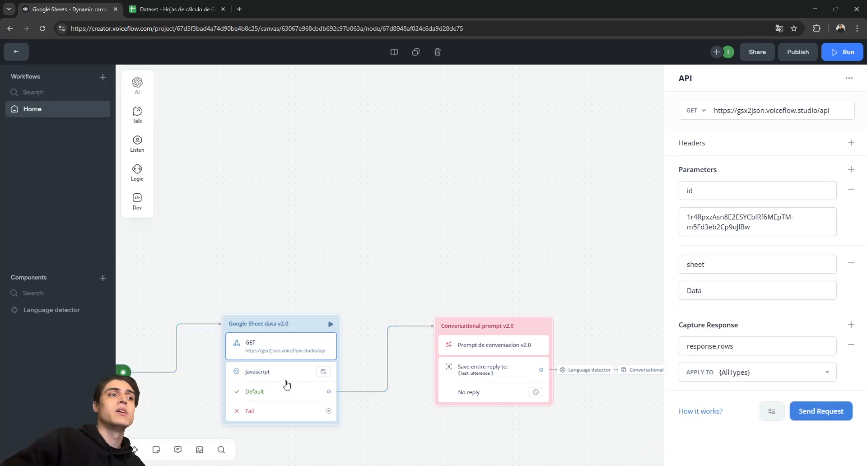
left_click(286, 383)
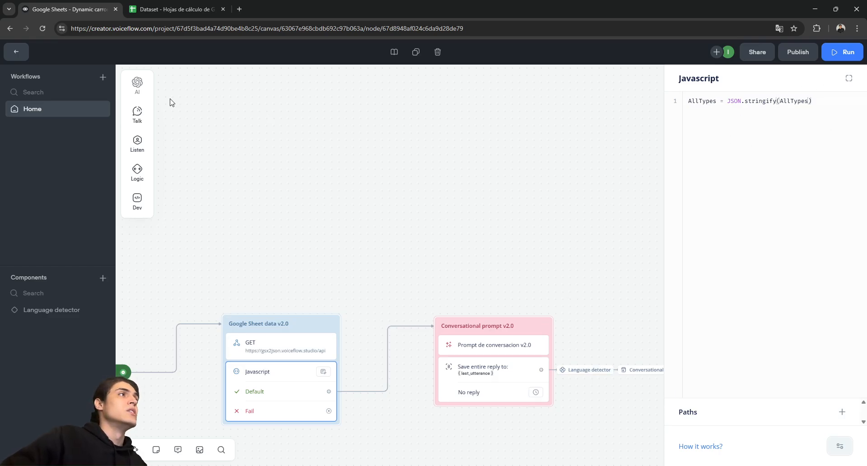
left_click(17, 52)
double_click(237, 132)
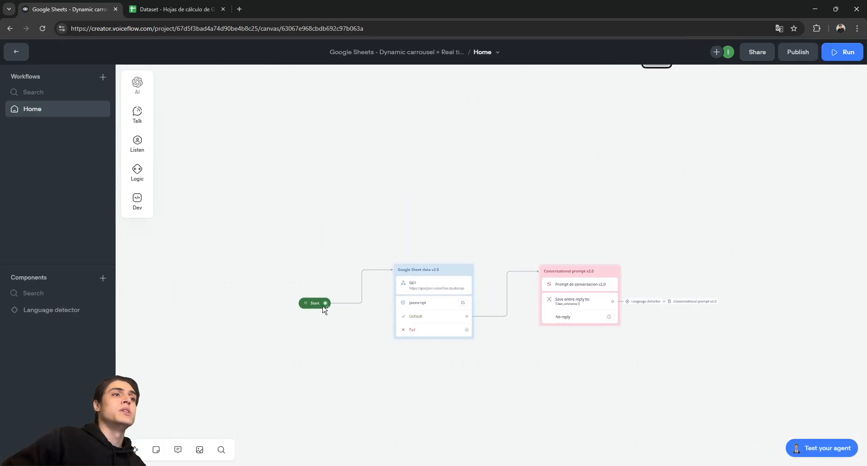
Step: Remove the Start block's link to Google Sheet data v2.0 and move Start back beside the green arrow of the upper flow
left_click_drag(325, 303, 224, 123)
left_click(346, 248)
left_click_drag(352, 180, 564, 392)
scroll(560, 386, "down", 2)
left_click_drag(465, 348, 382, 152)
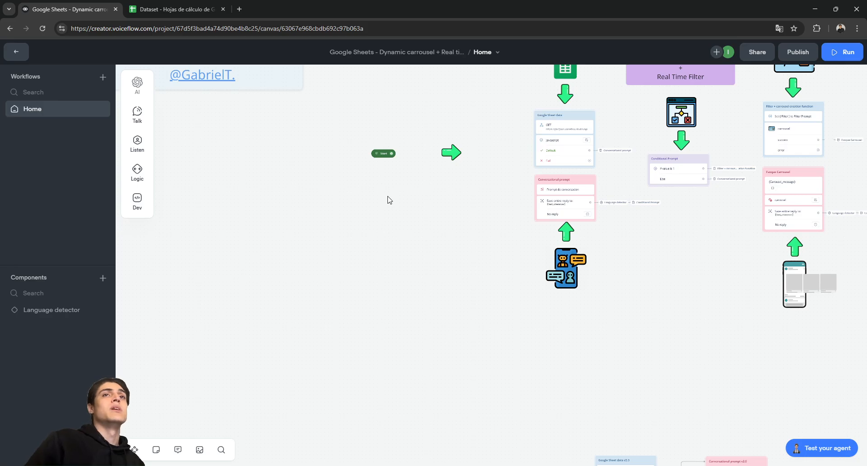
left_click_drag(452, 215, 333, 333)
scroll(339, 317, "down", 5)
left_click_drag(341, 216, 359, 231)
scroll(359, 230, "down", 5)
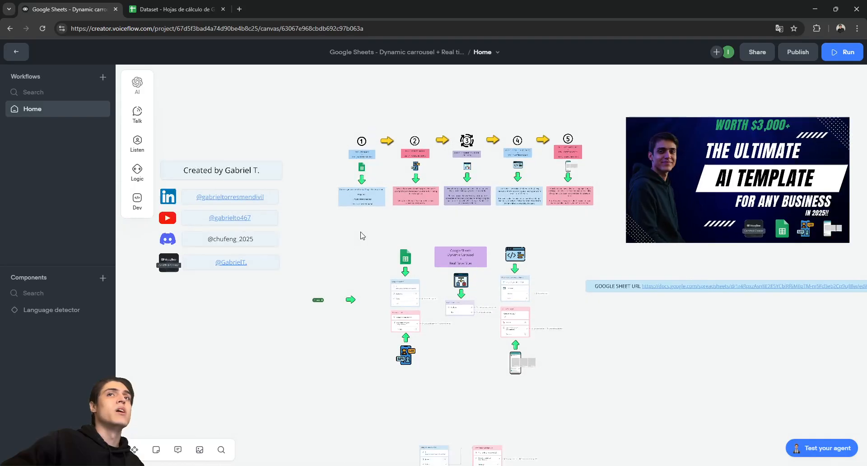